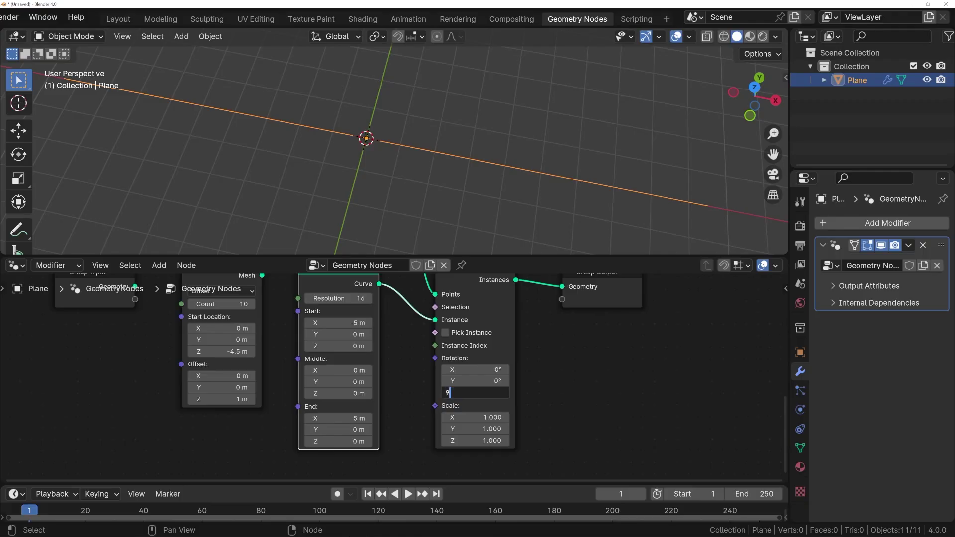
Set the Instance on Points node's Z rotation to 90°
{"action": "type", "text": "0"}
{"action": "key", "text": "Return"}
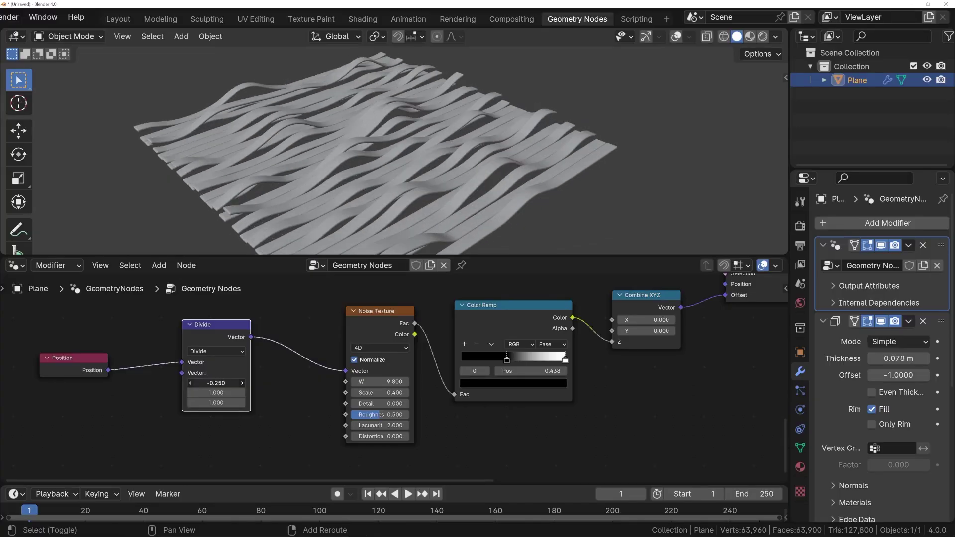
Try a different X divisor in the Divide node feeding the Noise Texture, and undo it
{"action": "left_click_drag", "start_coordinate": [216, 383], "coordinate": [238, 392]}
{"action": "key", "text": "ctrl+z"}
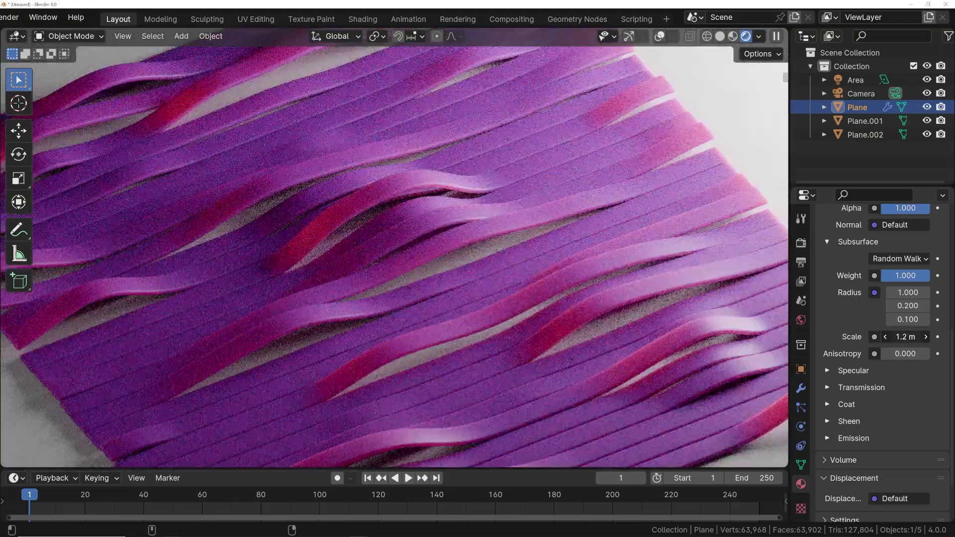
Adjust the Subsurface scale of the plane's material and look over the rendered strips
{"action": "left_click_drag", "start_coordinate": [905, 337], "coordinate": [914, 336]}
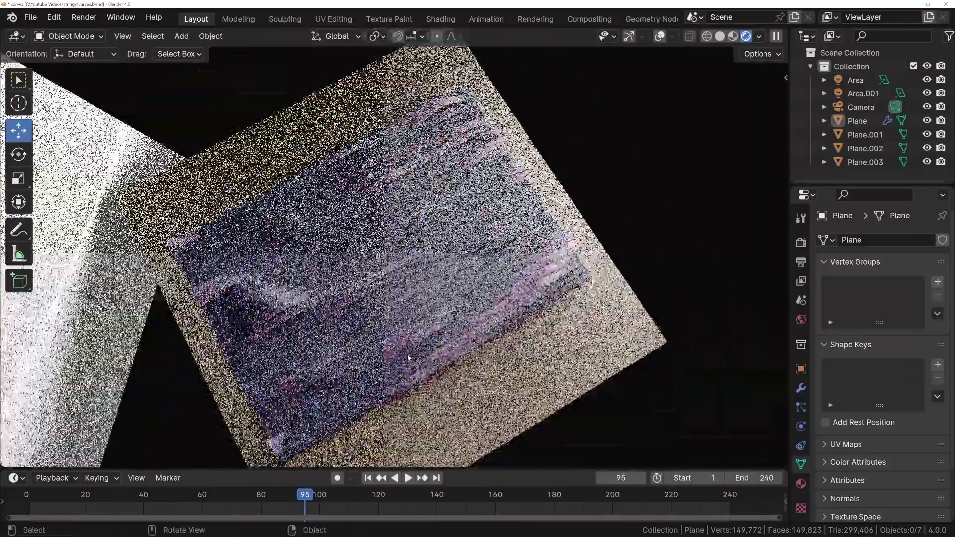
{"action": "middle_click_drag", "start_coordinate": [408, 357], "coordinate": [401, 249]}
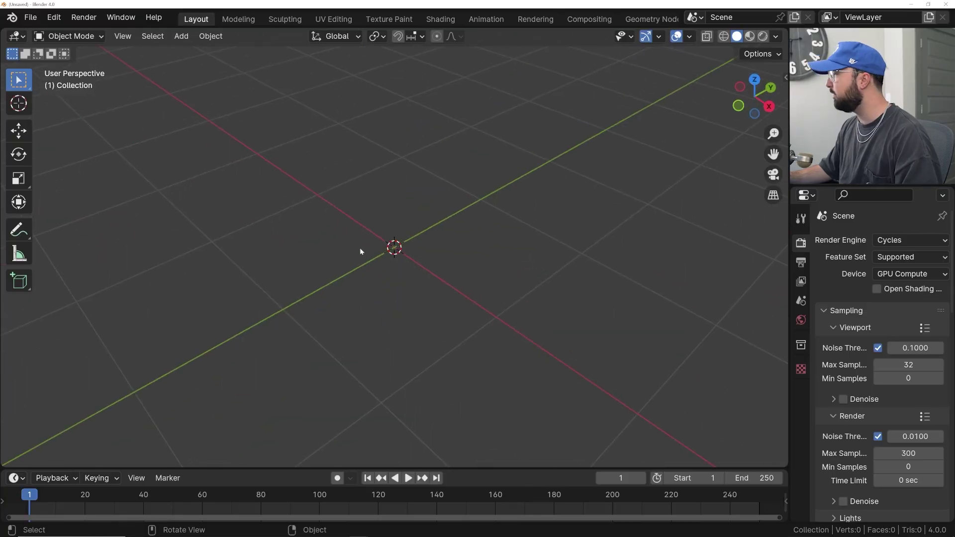
Add a mesh plane at the world origin
{"action": "key", "text": "shift+a"}
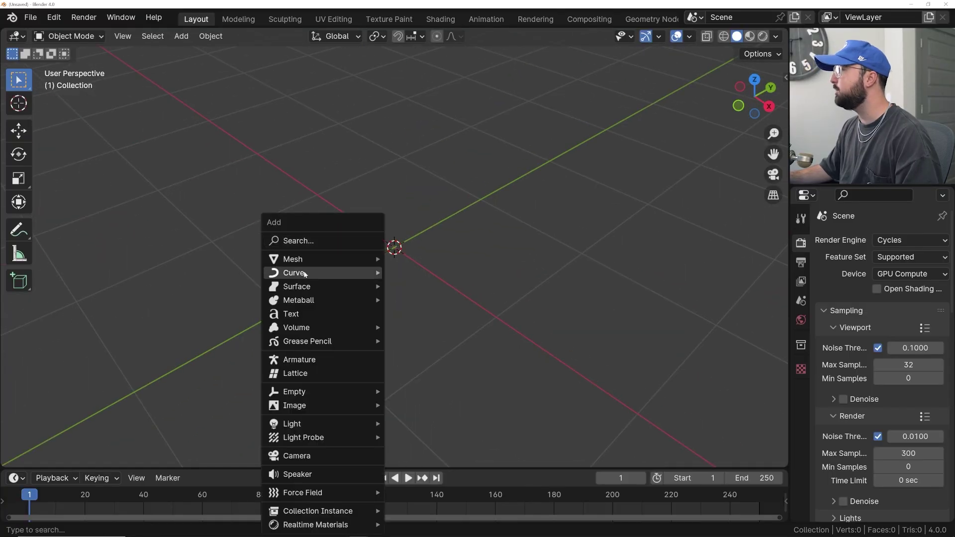
{"action": "mouse_move", "coordinate": [306, 262]}
{"action": "left_click", "coordinate": [435, 263]}
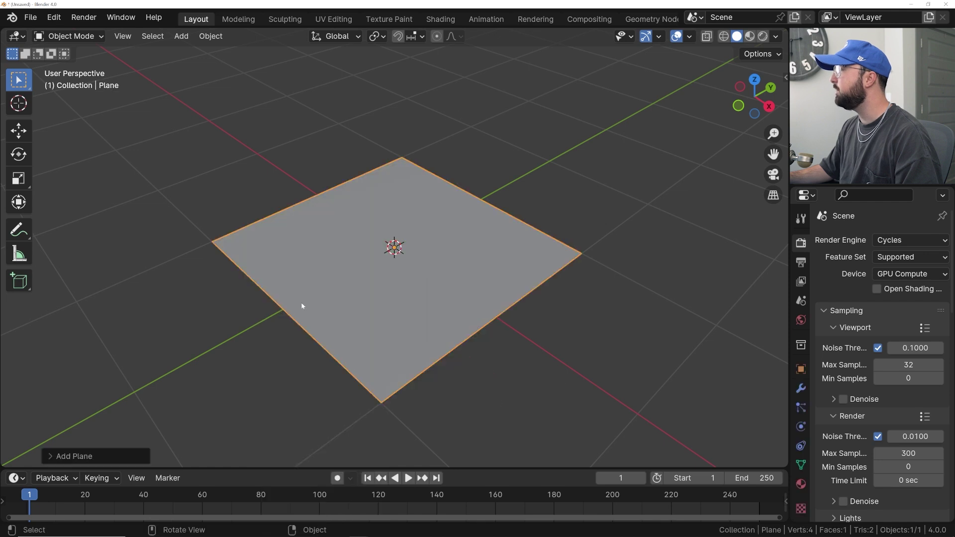
{"action": "scroll", "coordinate": [291, 260], "scroll_direction": "down", "scroll_amount": 4}
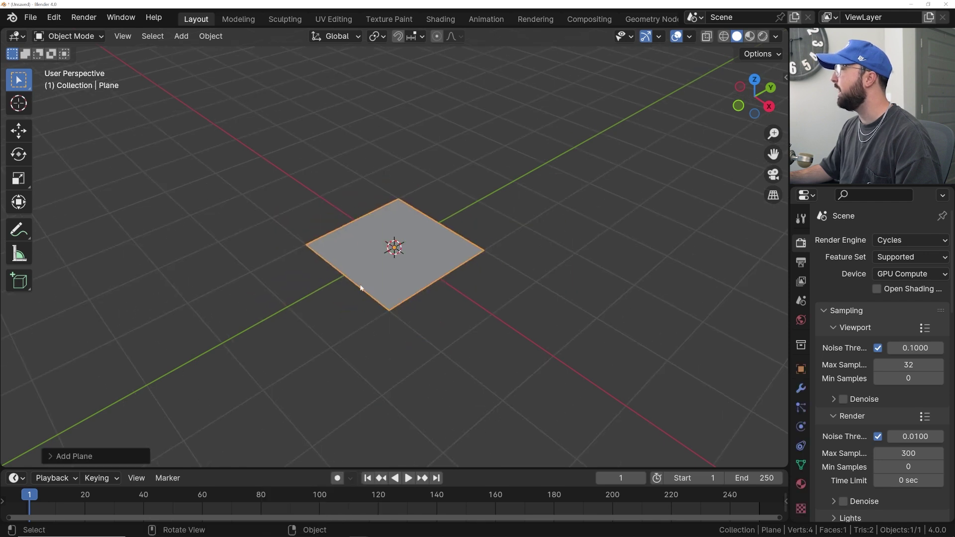
{"action": "scroll", "coordinate": [618, 22], "scroll_direction": "down", "scroll_amount": 3}
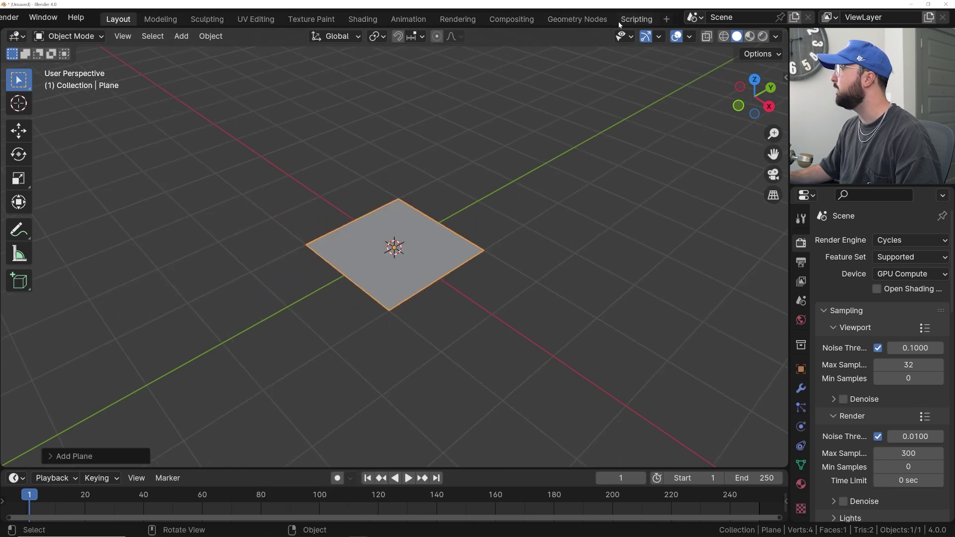
Switch to the Geometry Nodes workspace, close the spreadsheet area, and create a new node tree for the plane
{"action": "left_click", "coordinate": [577, 19]}
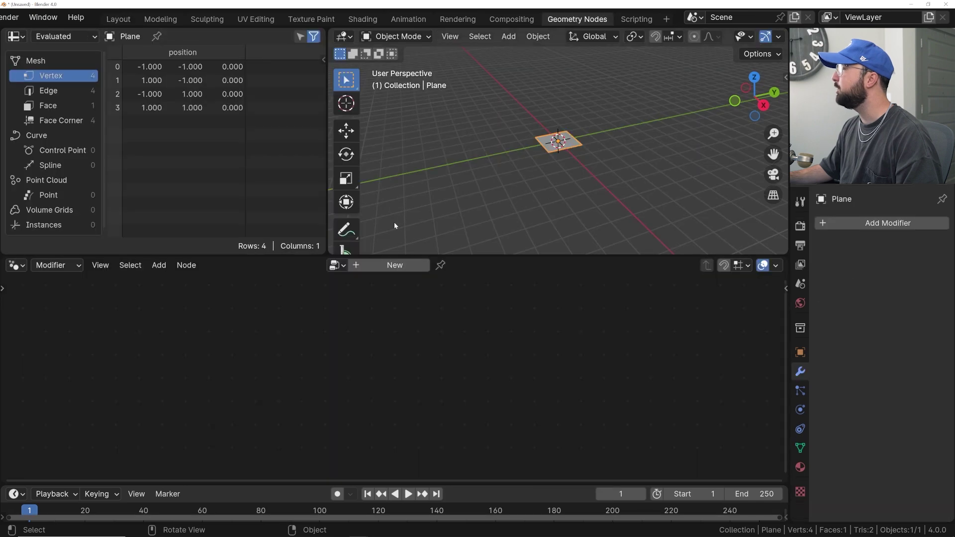
{"action": "left_click_drag", "start_coordinate": [331, 249], "coordinate": [219, 242]}
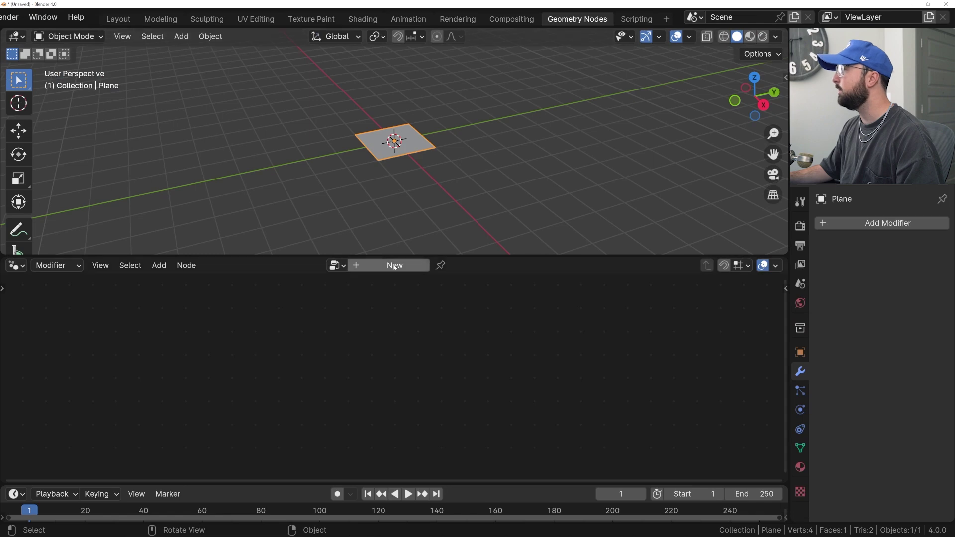
{"action": "left_click", "coordinate": [395, 265]}
{"action": "scroll", "coordinate": [263, 353], "scroll_direction": "down", "scroll_amount": 1}
{"action": "key", "text": "shift+a"}
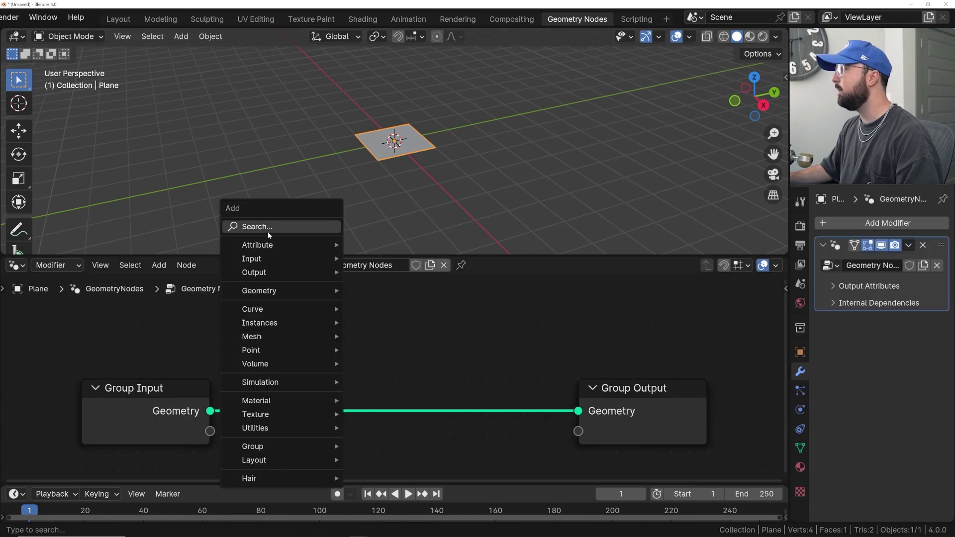
{"action": "left_click", "coordinate": [267, 231]}
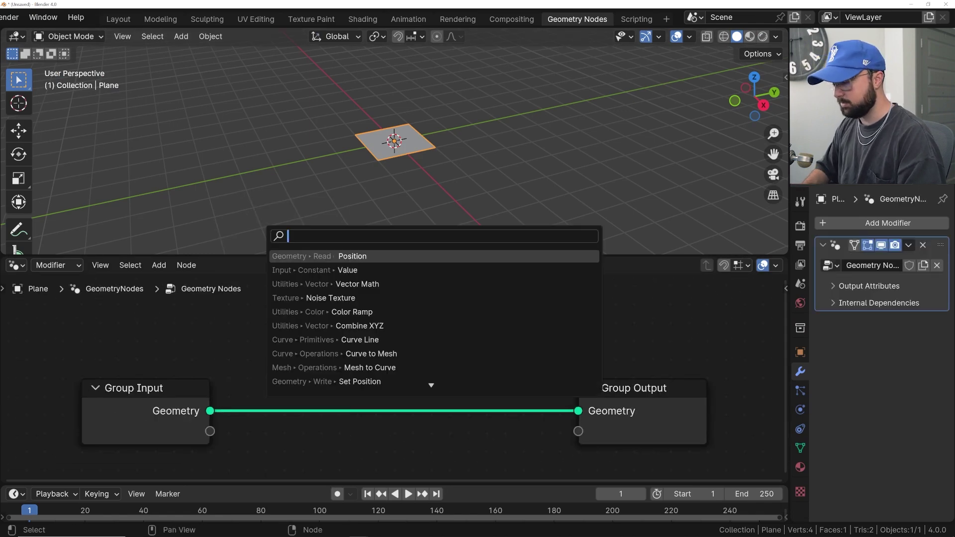
{"action": "type", "text": "mesh"}
{"action": "key", "text": "Escape"}
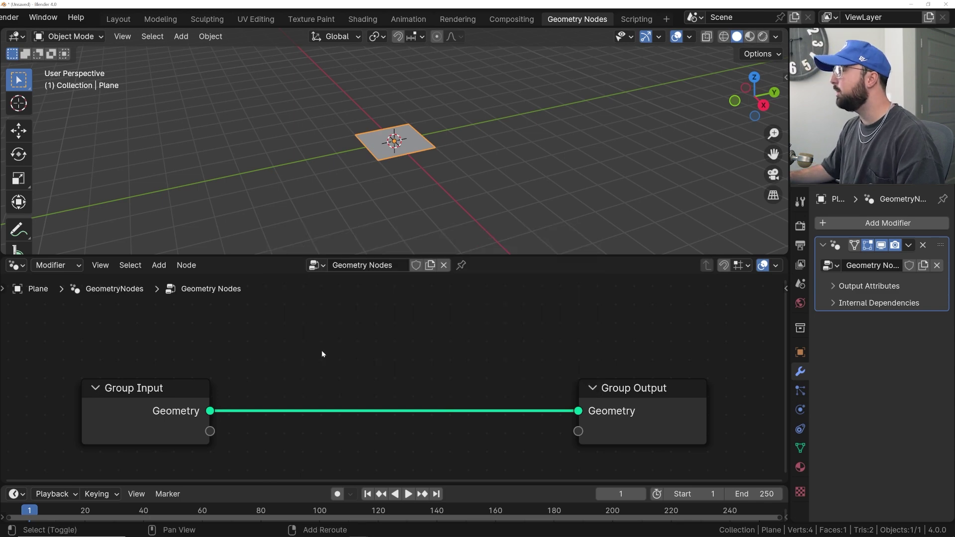
{"action": "key", "text": "shift+a"}
{"action": "key", "text": "Escape"}
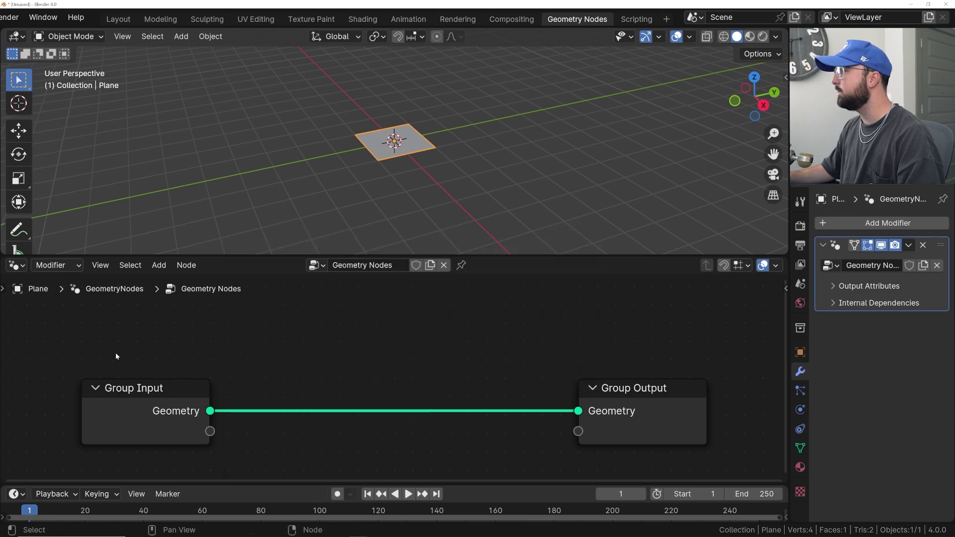
Add a Mesh Line node on the link between Group Input and Group Output
{"action": "key", "text": "shift+a"}
{"action": "type", "text": "mesh"}
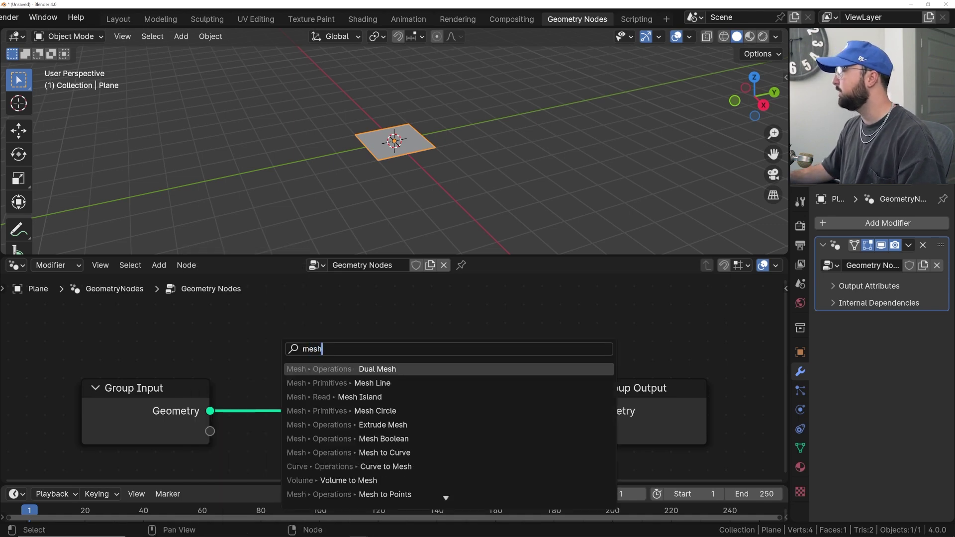
{"action": "key", "text": "Down"}
{"action": "key", "text": "Return"}
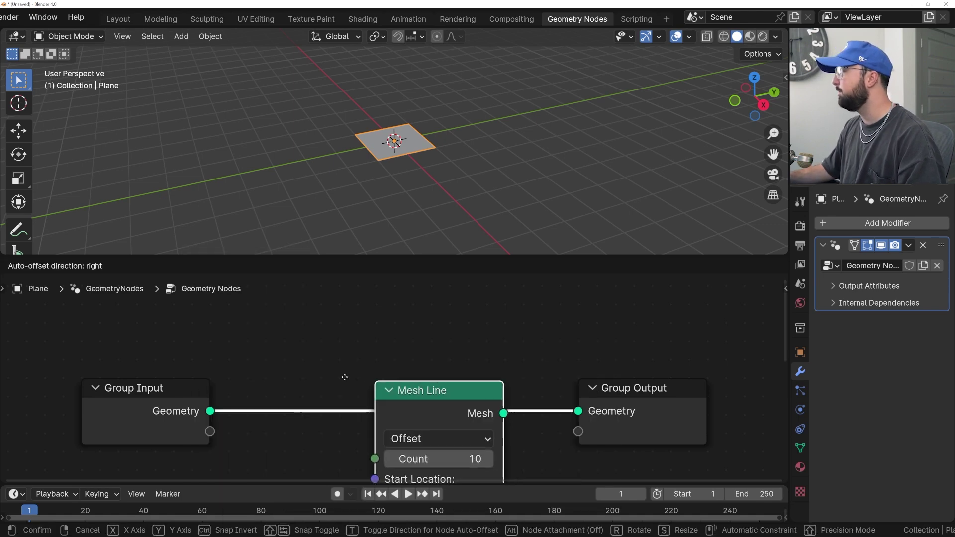
{"action": "left_click", "coordinate": [268, 360]}
{"action": "middle_click_drag", "start_coordinate": [451, 365], "coordinate": [367, 313]}
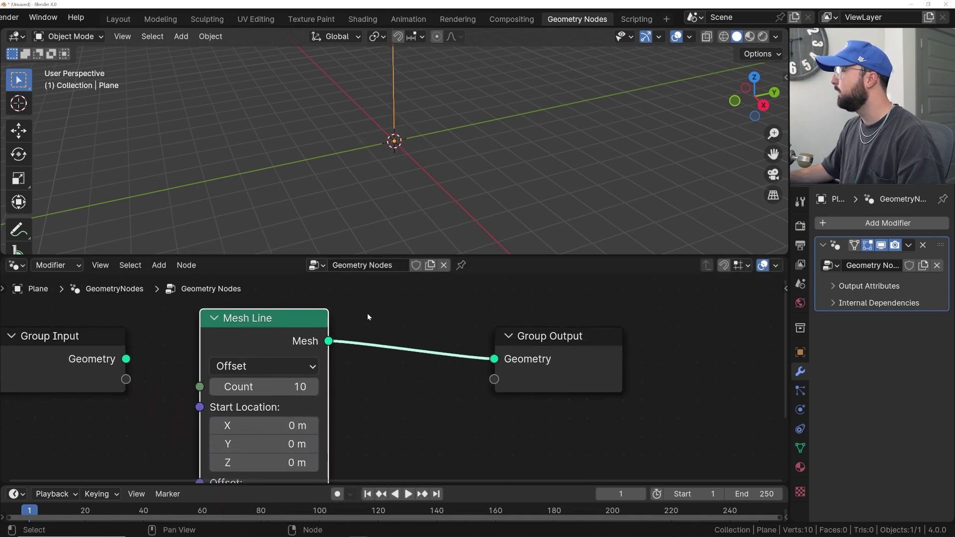
Insert a Transform Geometry node between the Mesh Line and Group Output nodes
{"action": "scroll", "coordinate": [367, 313], "scroll_direction": "down", "scroll_amount": 3}
{"action": "middle_click_drag", "start_coordinate": [419, 148], "coordinate": [493, 104]}
{"action": "middle_click_drag", "start_coordinate": [452, 137], "coordinate": [433, 215], "text": "shift"}
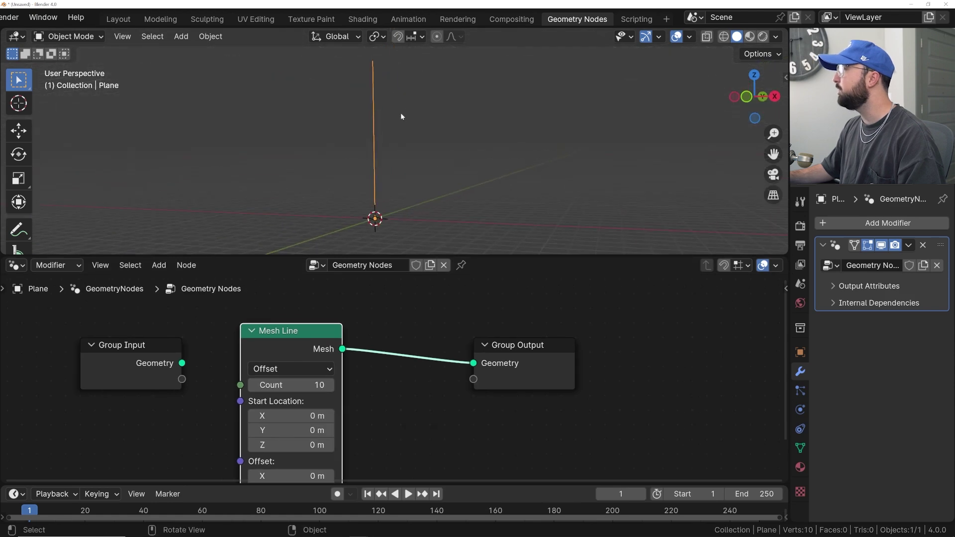
{"action": "middle_click_drag", "start_coordinate": [589, 232], "coordinate": [585, 204], "text": "shift"}
{"action": "key", "text": "shift+a"}
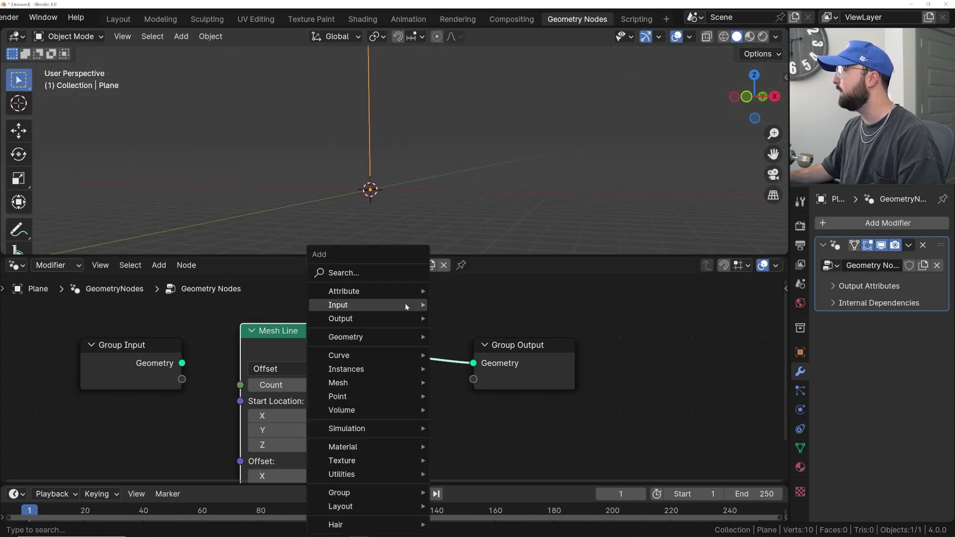
{"action": "left_click", "coordinate": [369, 275]}
{"action": "type", "text": "trans"}
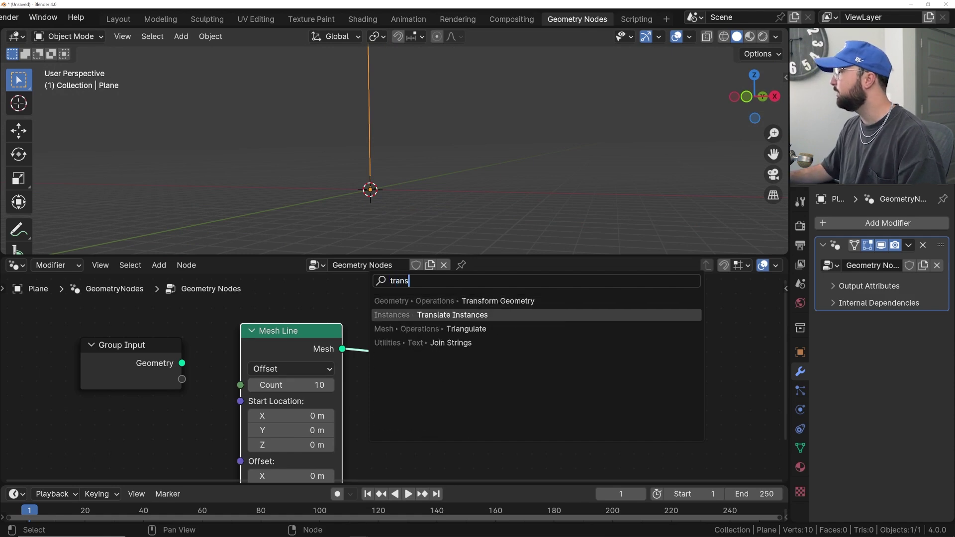
{"action": "left_click", "coordinate": [396, 302]}
{"action": "left_click", "coordinate": [391, 323]}
{"action": "middle_click_drag", "start_coordinate": [440, 396], "coordinate": [425, 342]}
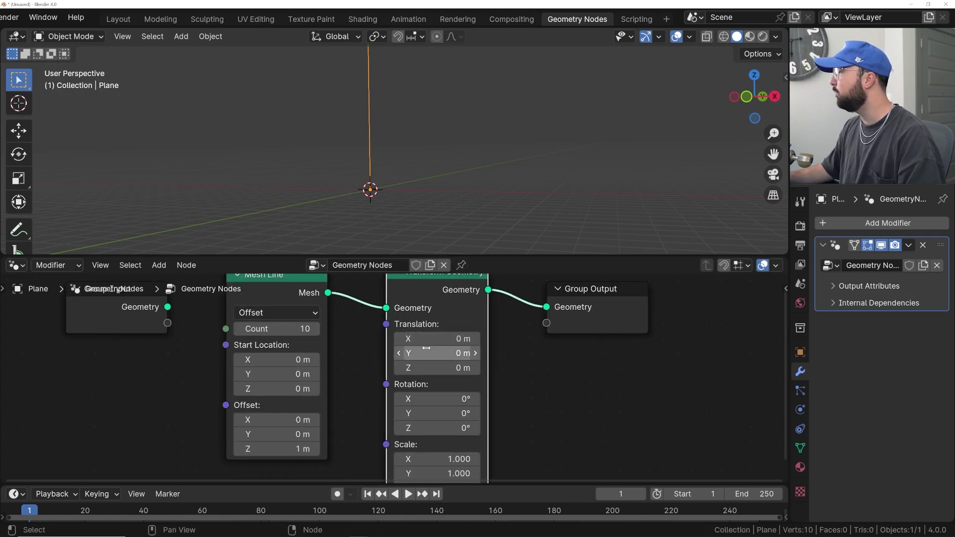
Set the Transform Geometry node's Y rotation to 90°
{"action": "left_click", "coordinate": [428, 413]}
{"action": "type", "text": "90"}
{"action": "key", "text": "Return"}
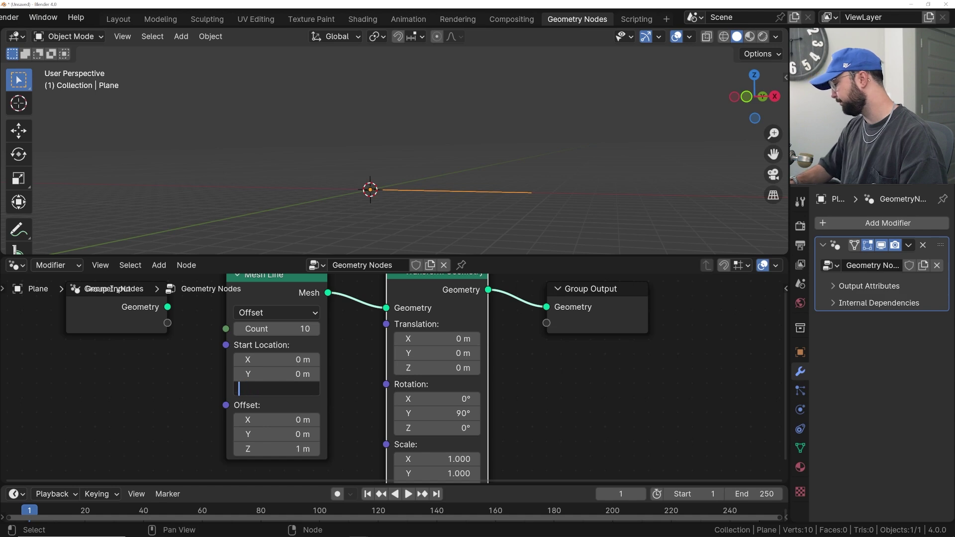
Set the Mesh Line's start location Z to -4.5 m
{"action": "left_click", "coordinate": [297, 389]}
{"action": "type", "text": "-4.5"}
{"action": "key", "text": "Return"}
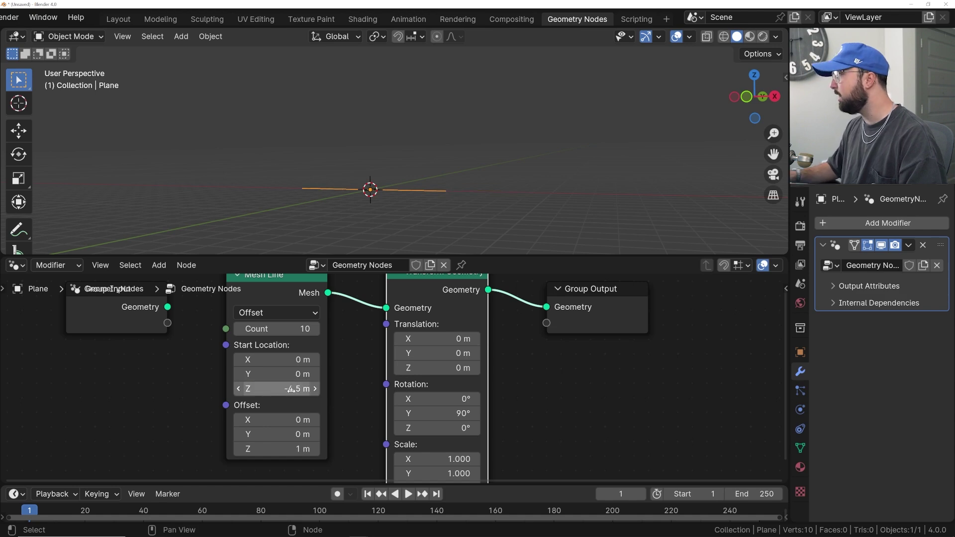
Insert an Instance on Points node between Transform Geometry and Group Output, with the transformed line feeding its Points input
{"action": "middle_click_drag", "start_coordinate": [386, 205], "coordinate": [395, 185]}
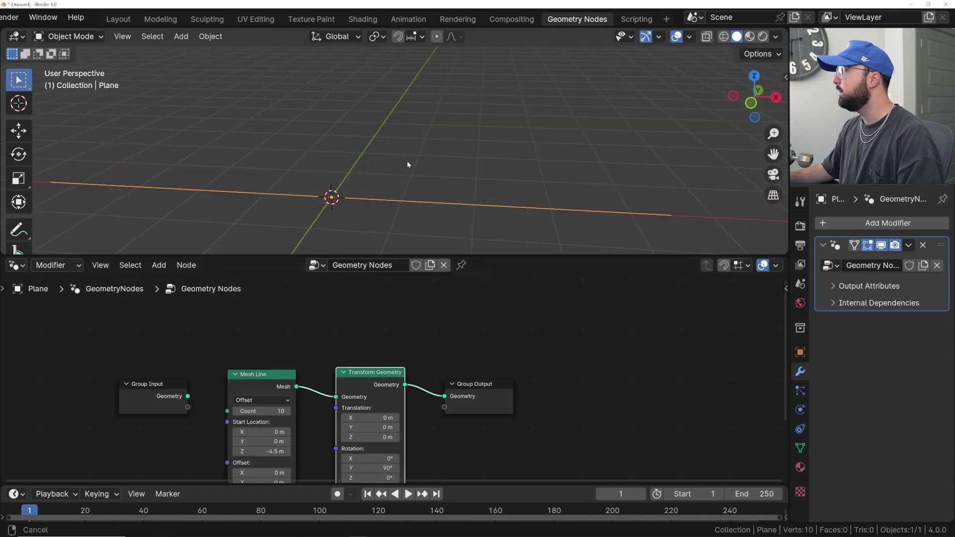
{"action": "middle_click_drag", "start_coordinate": [408, 164], "coordinate": [409, 150]}
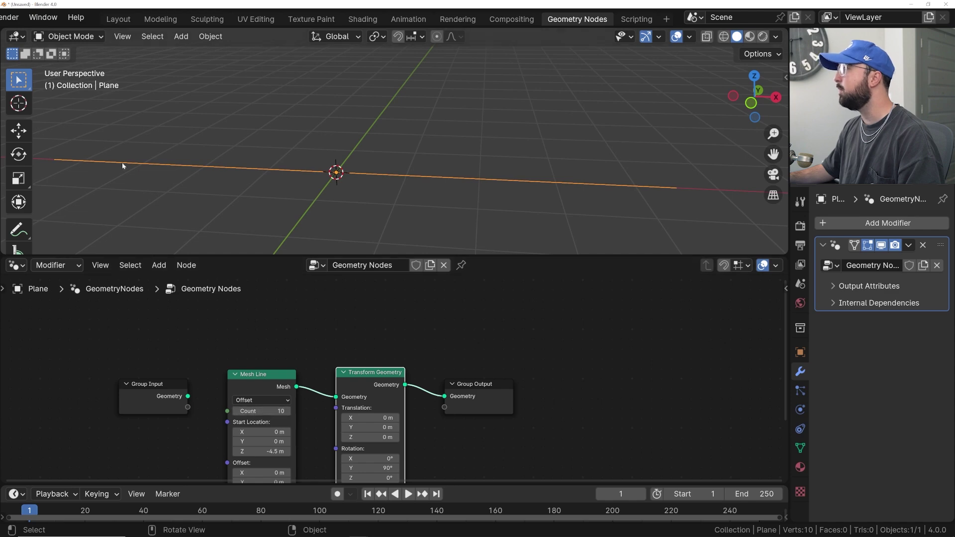
{"action": "middle_click_drag", "start_coordinate": [408, 366], "coordinate": [398, 341]}
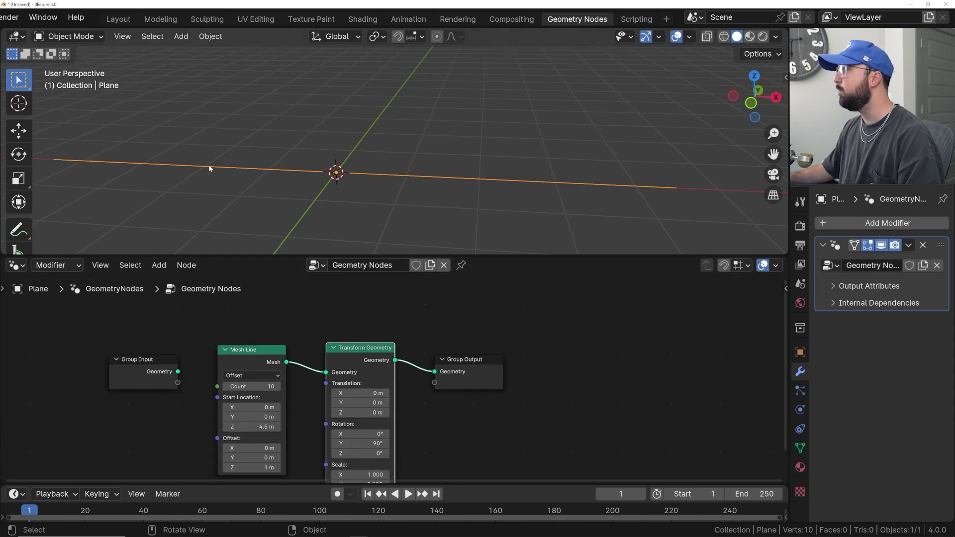
{"action": "middle_click_drag", "start_coordinate": [208, 168], "coordinate": [315, 106]}
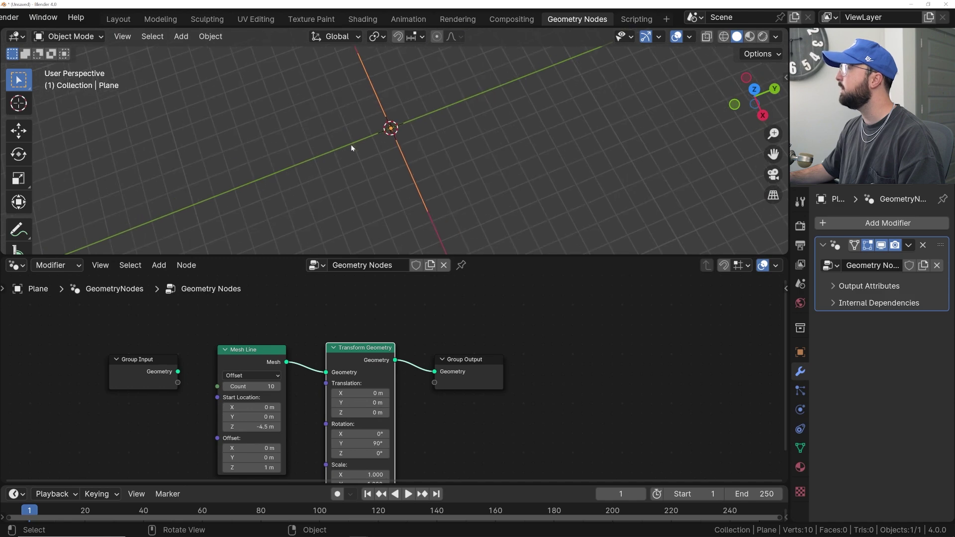
{"action": "middle_click_drag", "start_coordinate": [267, 187], "coordinate": [402, 234]}
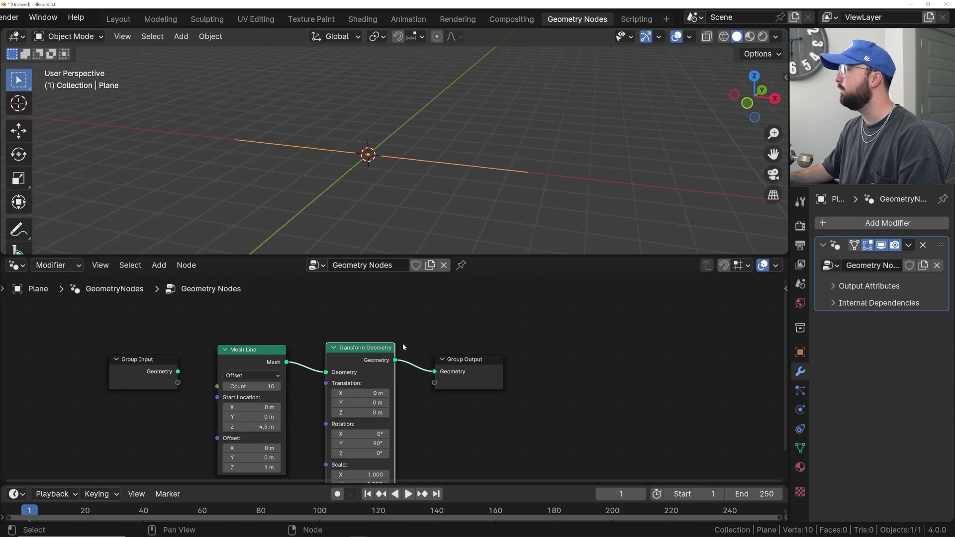
{"action": "key", "text": "shift+a"}
{"action": "left_click", "coordinate": [422, 279]}
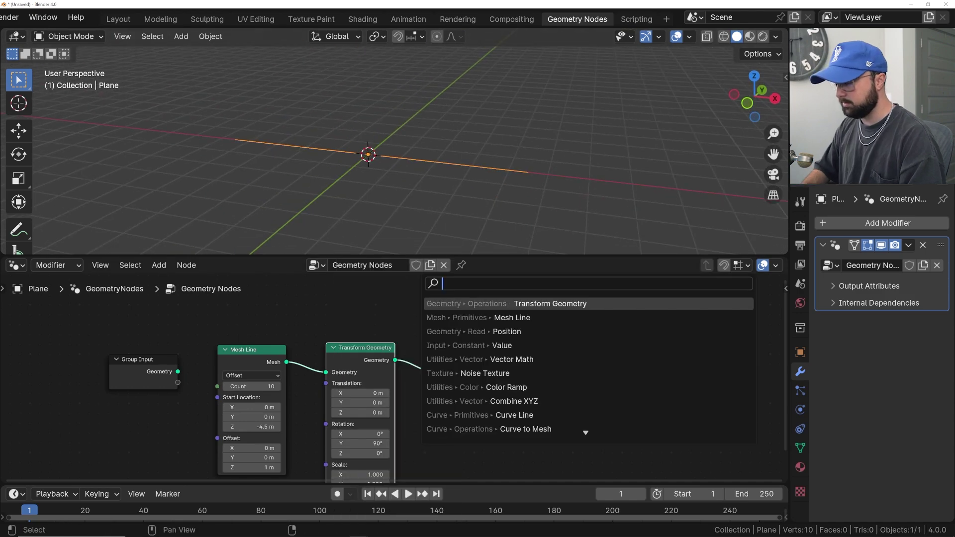
{"action": "type", "text": "inst"}
{"action": "key", "text": "Down"}
{"action": "key", "text": "Down"}
{"action": "key", "text": "Down"}
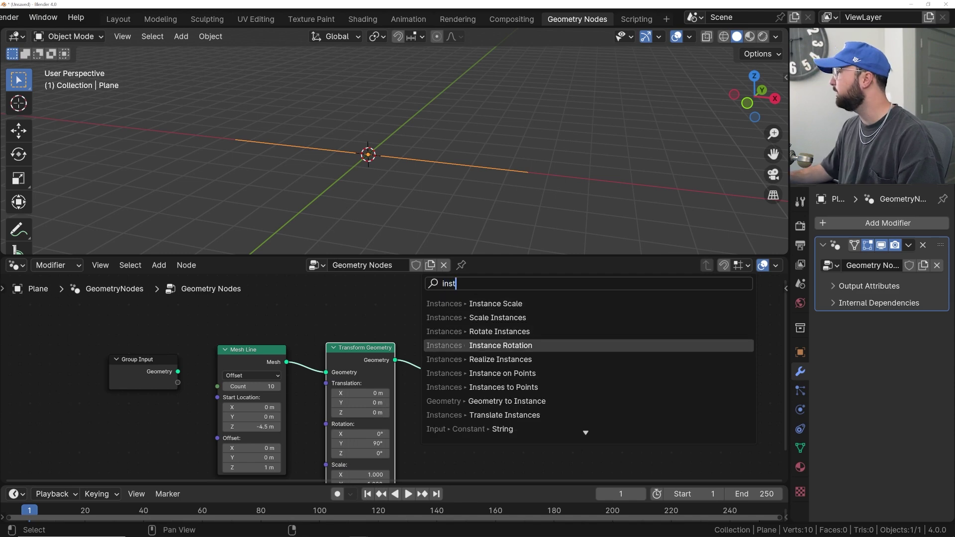
{"action": "key", "text": "Down"}
{"action": "key", "text": "Down"}
{"action": "key", "text": "Return"}
{"action": "left_click", "coordinate": [412, 353]}
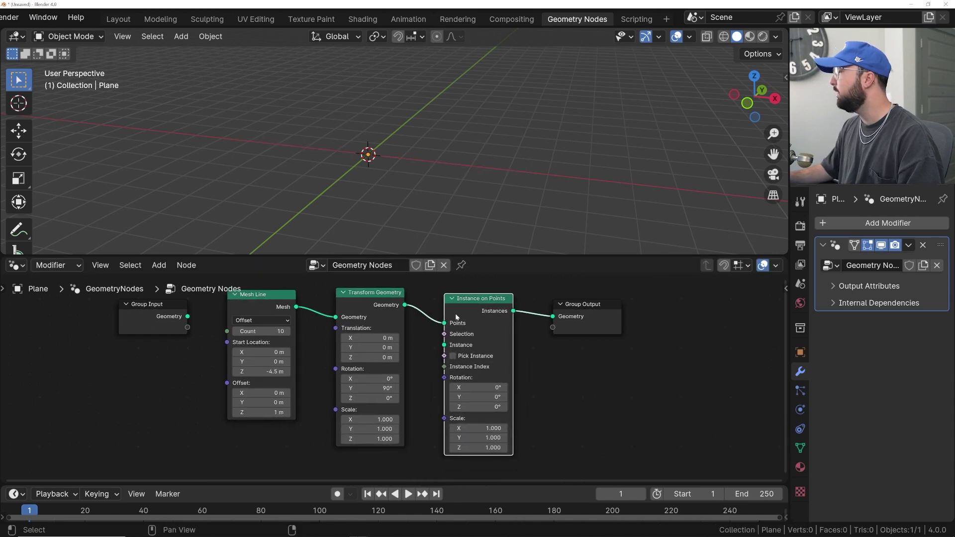
Add an unconnected Quadratic Bezier curve node below the Transform Geometry node
{"action": "key", "text": "shift+a"}
{"action": "mouse_move", "coordinate": [560, 352]}
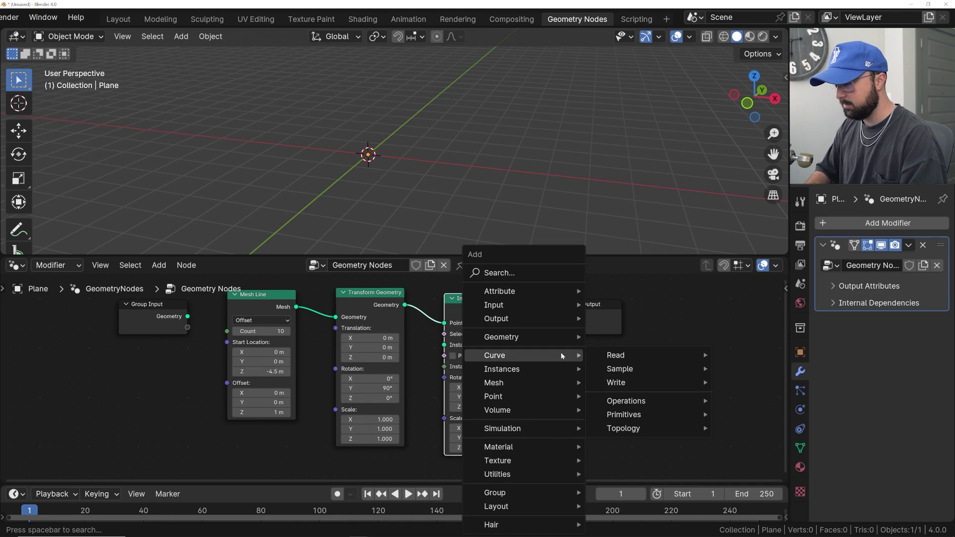
{"action": "type", "text": "quad"}
{"action": "key", "text": "Down"}
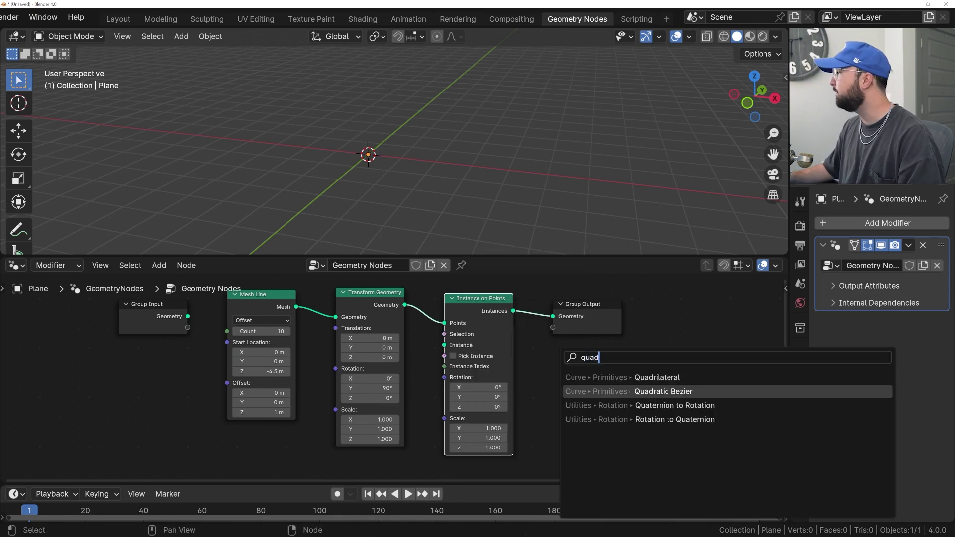
{"action": "key", "text": "Return"}
{"action": "left_click", "coordinate": [378, 453]}
{"action": "scroll", "coordinate": [395, 378], "scroll_direction": "down", "scroll_amount": 2}
{"action": "middle_click_drag", "start_coordinate": [392, 338], "coordinate": [372, 395]}
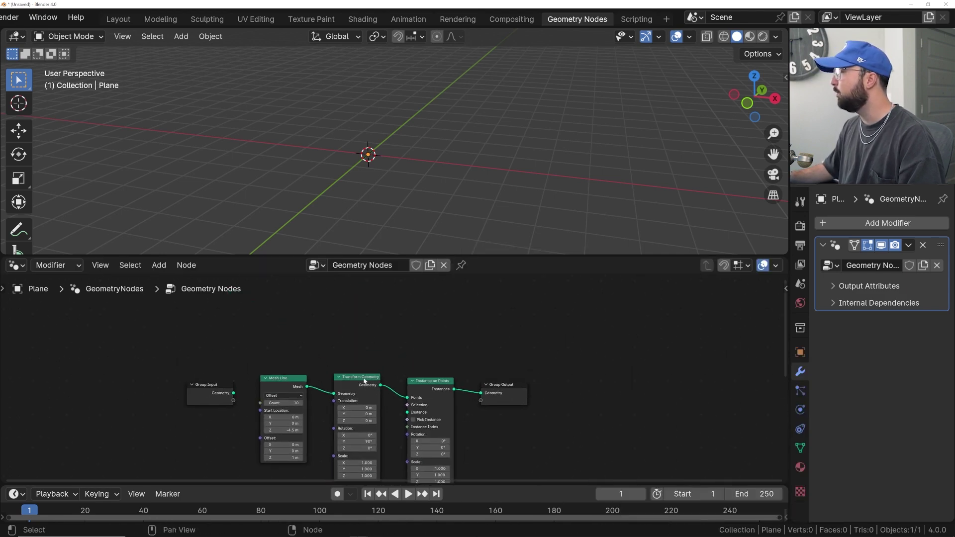
Move Transform Geometry above the node row and place Quadratic Bezier between Mesh Line and Instance on Points
{"action": "left_click_drag", "start_coordinate": [364, 379], "coordinate": [358, 274]}
{"action": "scroll", "coordinate": [363, 376], "scroll_direction": "down", "scroll_amount": 2}
{"action": "middle_click_drag", "start_coordinate": [358, 465], "coordinate": [367, 388]}
{"action": "left_click_drag", "start_coordinate": [372, 405], "coordinate": [365, 328]}
{"action": "scroll", "coordinate": [367, 407], "scroll_direction": "up", "scroll_amount": 4}
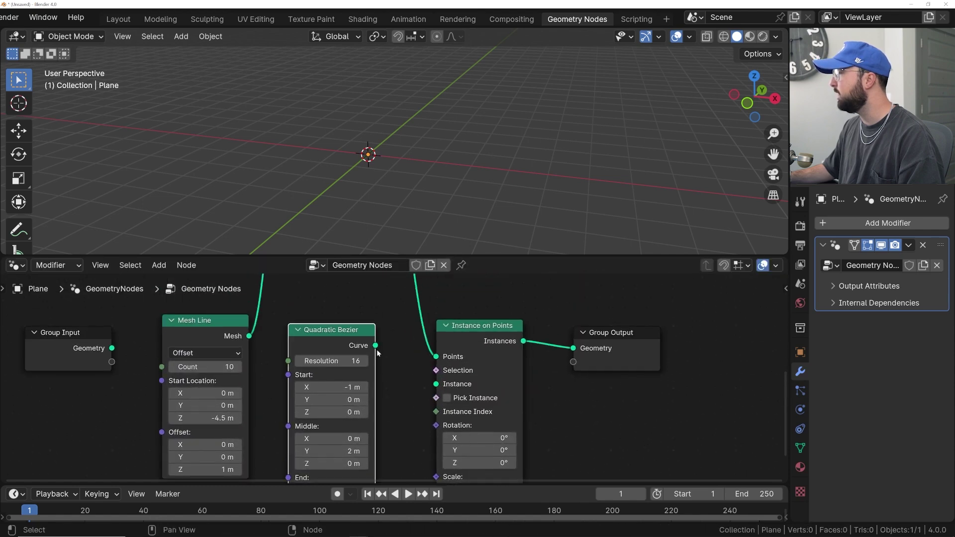
Feed the Quadratic Bezier into Instance on Points' Instance input, setting its start X to -5 m, end X to 5 m and all other coordinates to 0
{"action": "left_click_drag", "start_coordinate": [435, 386], "coordinate": [436, 383]}
{"action": "middle_click_drag", "start_coordinate": [401, 85], "coordinate": [304, 114]}
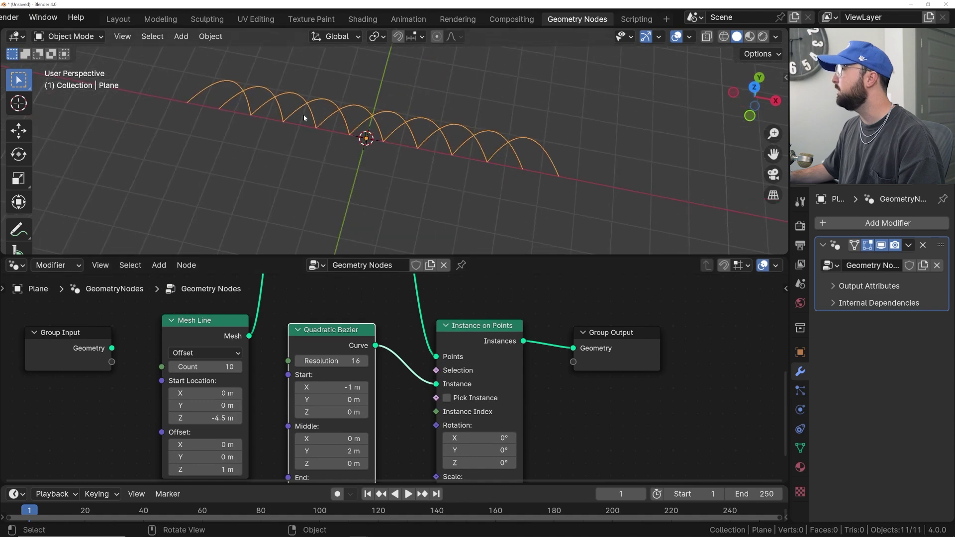
{"action": "scroll", "coordinate": [395, 402], "scroll_direction": "down", "scroll_amount": 1}
{"action": "middle_click_drag", "start_coordinate": [396, 402], "coordinate": [397, 337]}
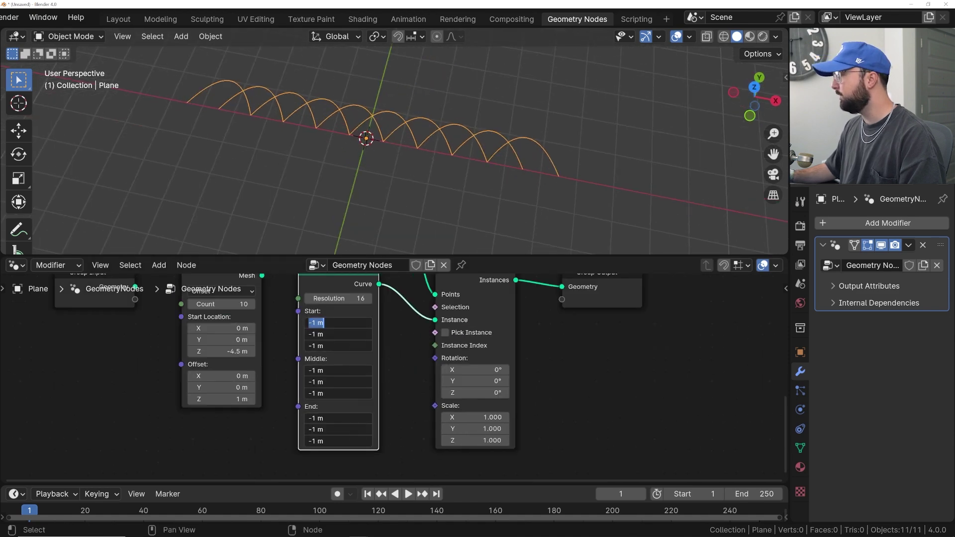
{"action": "key", "text": "Return"}
{"action": "left_click", "coordinate": [348, 322]}
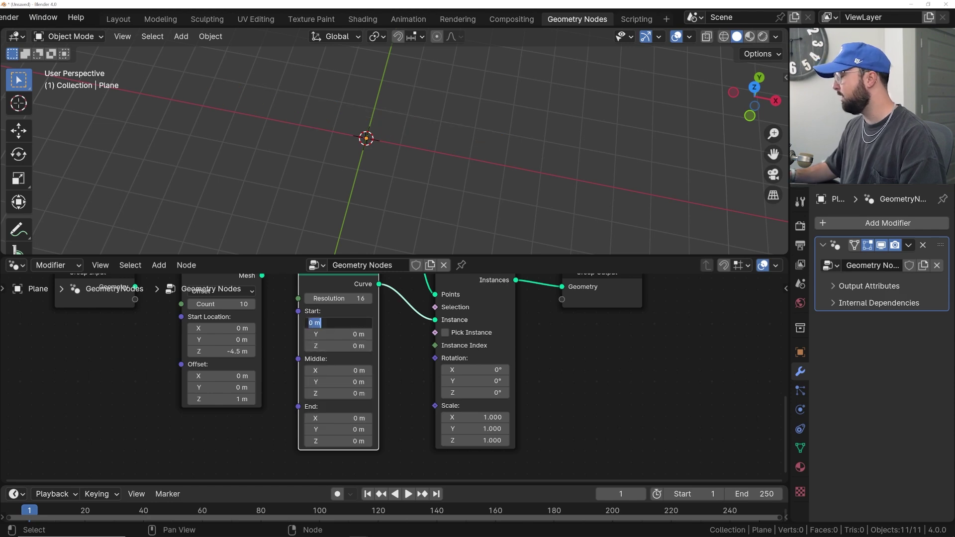
{"action": "type", "text": "-5"}
{"action": "key", "text": "Return"}
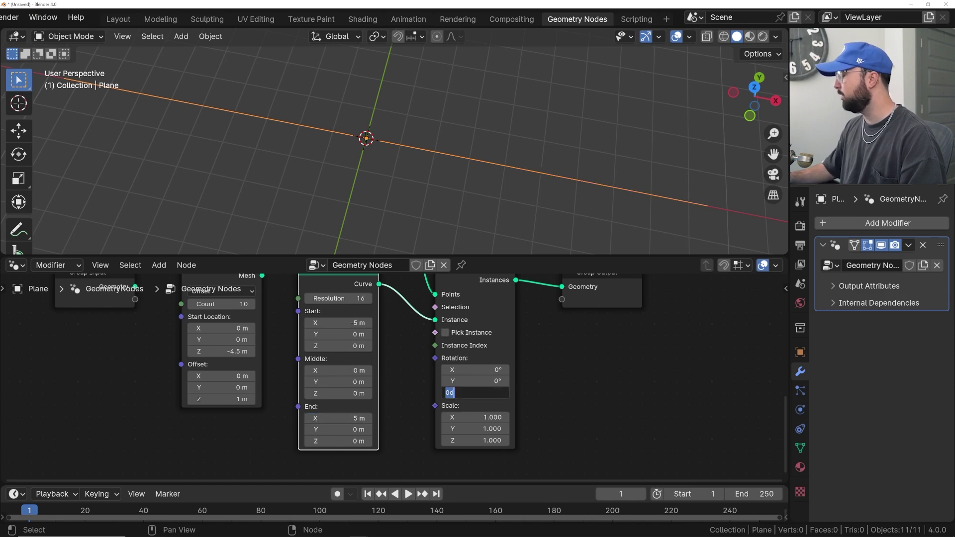
Set the Z rotation on the Instance on Points node to 90°
{"action": "type", "text": "90"}
{"action": "key", "text": "Return"}
{"action": "scroll", "coordinate": [456, 274], "scroll_direction": "down", "scroll_amount": 1}
{"action": "middle_click_drag", "start_coordinate": [420, 214], "coordinate": [461, 112]}
Insert a Realize Instances node between Instance on Points and Group Output
{"action": "left_click_drag", "start_coordinate": [421, 343], "coordinate": [575, 355]}
{"action": "key", "text": "shift+a"}
{"action": "left_click", "coordinate": [395, 277]}
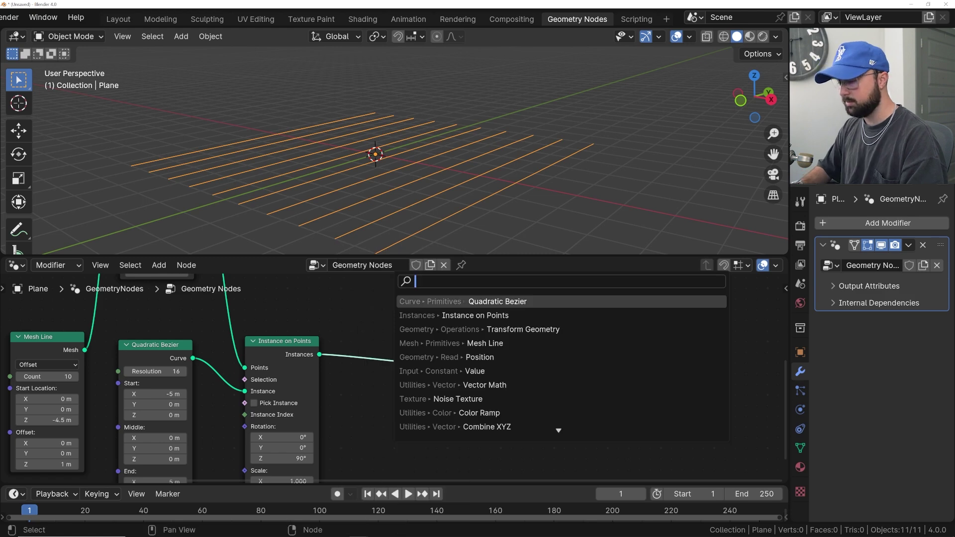
{"action": "type", "text": "real"}
{"action": "key", "text": "Return"}
{"action": "left_click", "coordinate": [449, 395]}
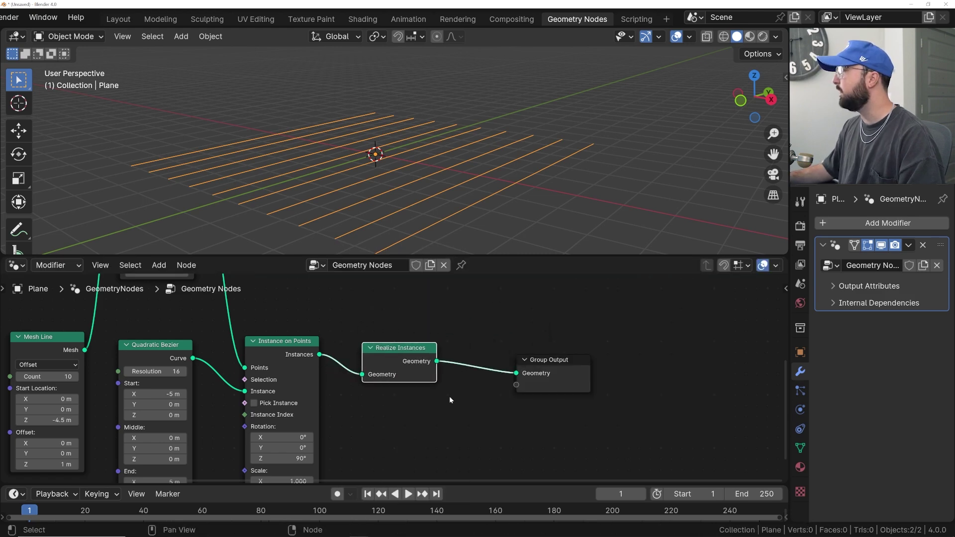
Insert a Curve to Mesh node between Realize Instances and Group Output, moving Group Output away to make room
{"action": "middle_click_drag", "start_coordinate": [452, 367], "coordinate": [336, 365]}
{"action": "left_click_drag", "start_coordinate": [429, 361], "coordinate": [513, 365]}
{"action": "key", "text": "shift+a"}
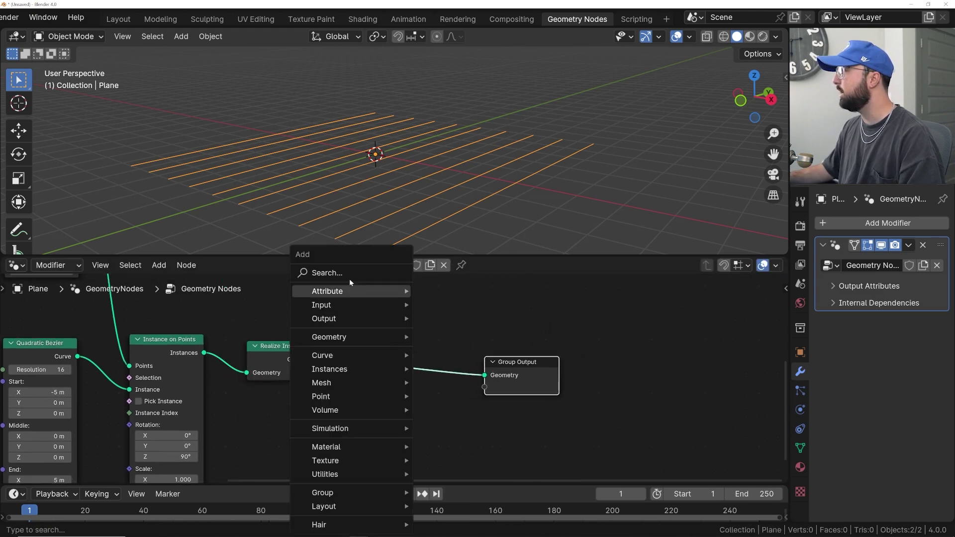
{"action": "left_click", "coordinate": [349, 279]}
{"action": "type", "text": "curve to m"}
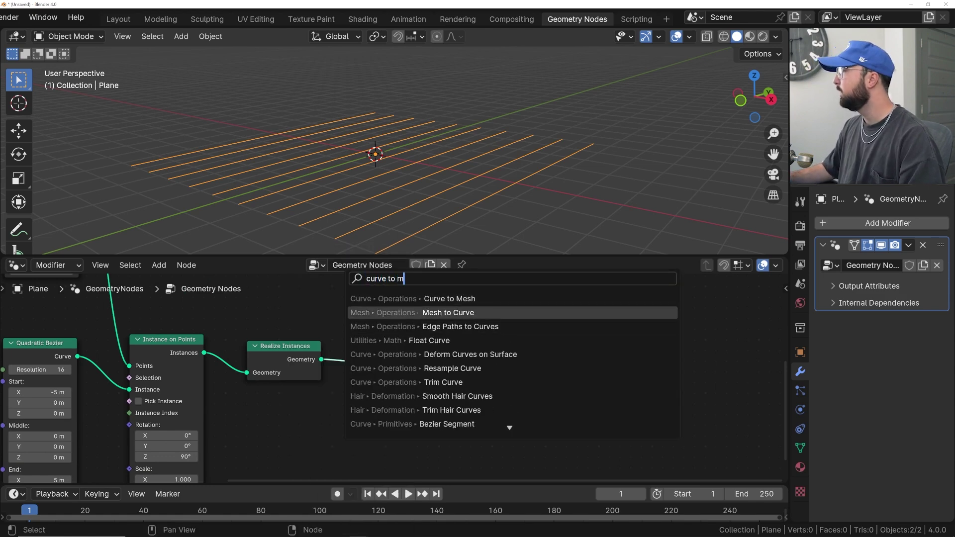
{"action": "left_click", "coordinate": [447, 298]}
{"action": "left_click", "coordinate": [339, 330]}
Add a Curve Line node below Realize Instances and connect it to Curve to Mesh's Profile Curve input
{"action": "key", "text": "shift+a"}
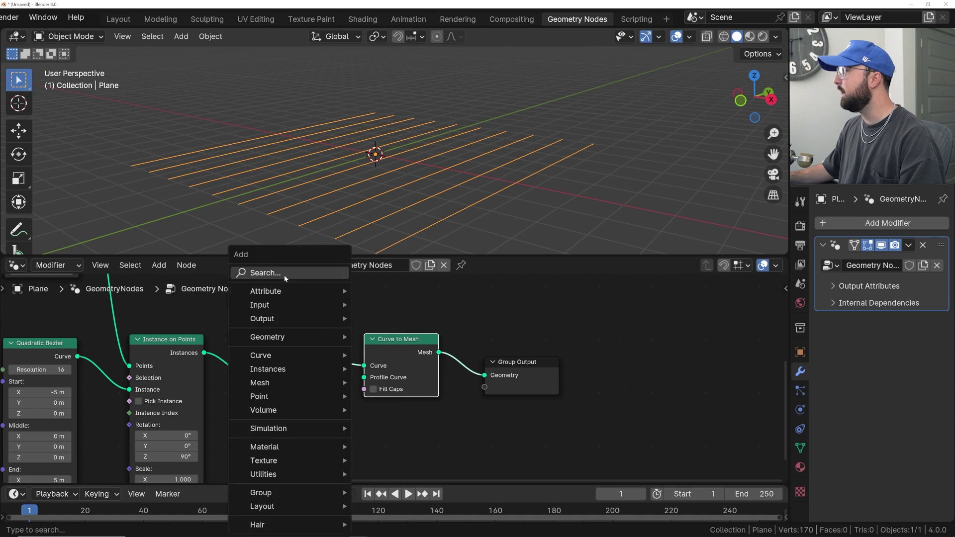
{"action": "left_click", "coordinate": [284, 276]}
{"action": "type", "text": "line"}
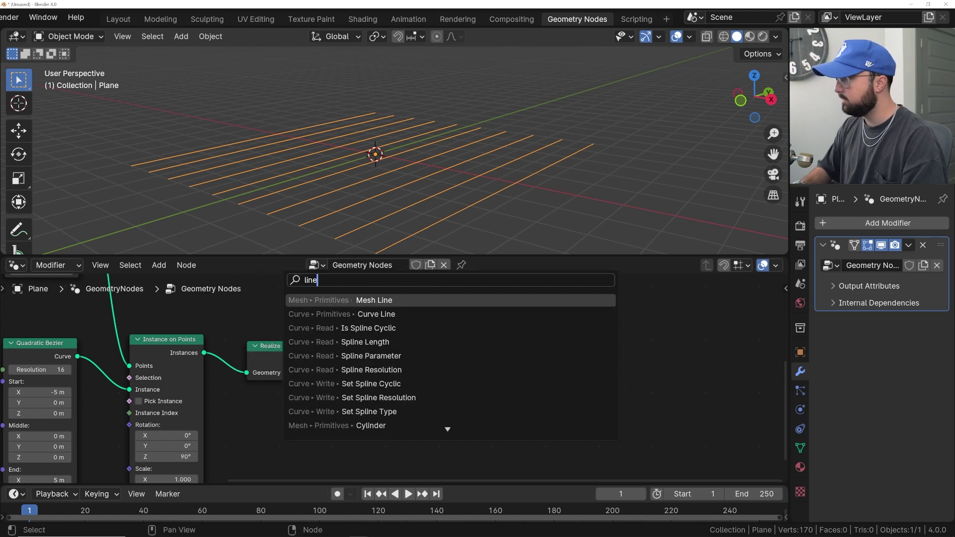
{"action": "left_click", "coordinate": [376, 313]}
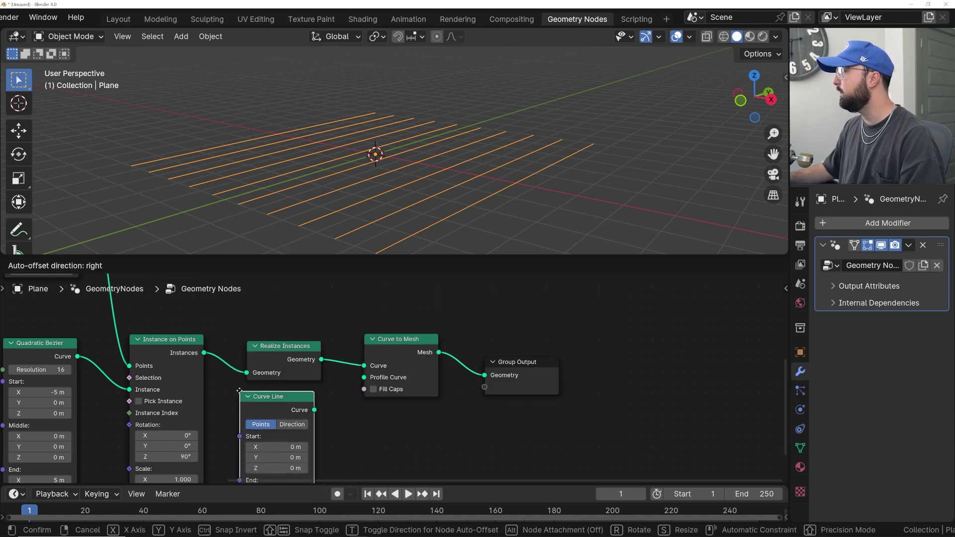
{"action": "left_click", "coordinate": [244, 388]}
{"action": "middle_click_drag", "start_coordinate": [398, 219], "coordinate": [500, 207]}
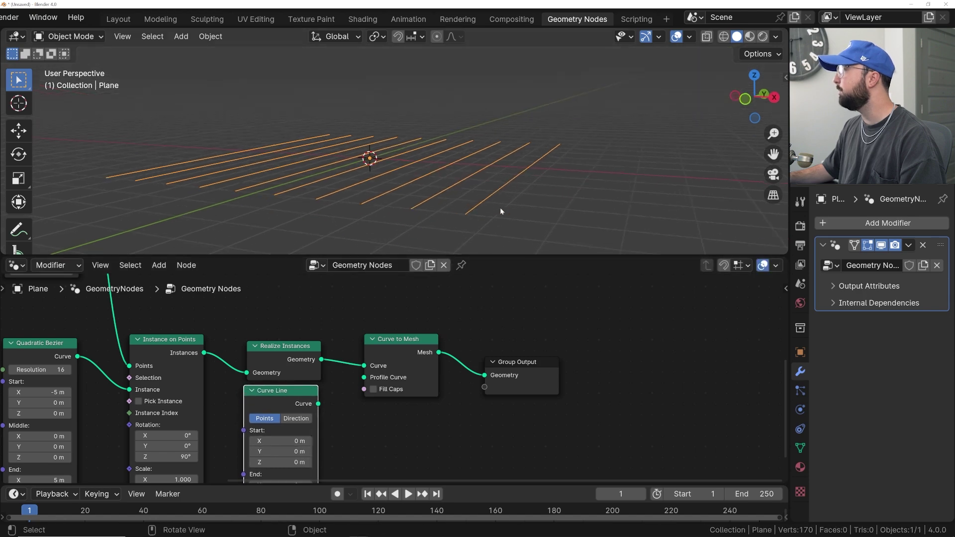
{"action": "middle_click_drag", "start_coordinate": [305, 412], "coordinate": [288, 354]}
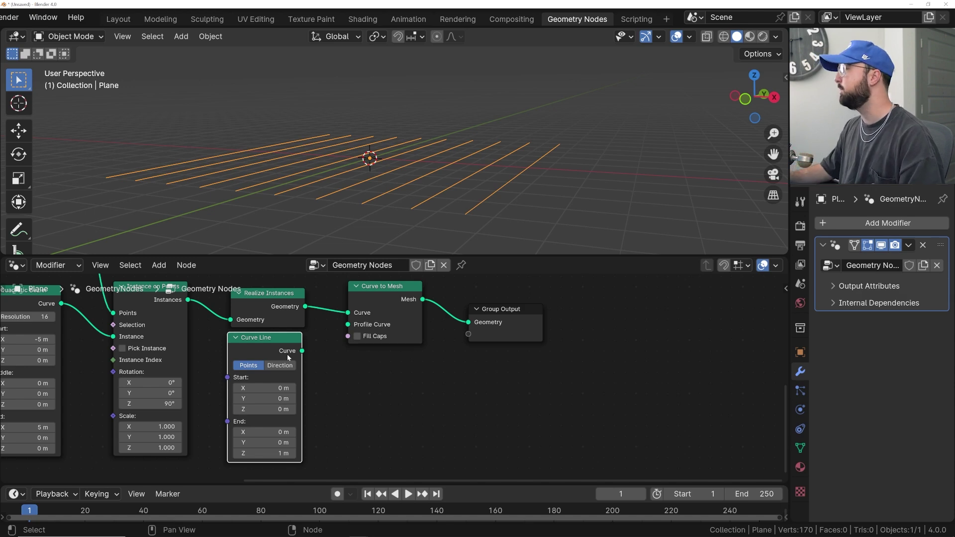
{"action": "left_click_drag", "start_coordinate": [302, 351], "coordinate": [348, 326]}
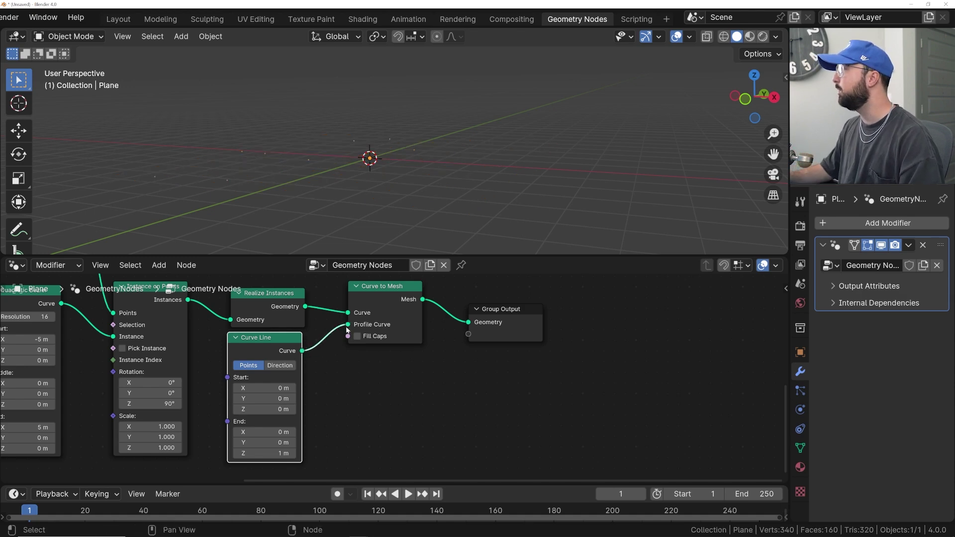
Set the Curve Line's end Z to 0 m and its start X to 0.34 m
{"action": "left_click", "coordinate": [272, 453]}
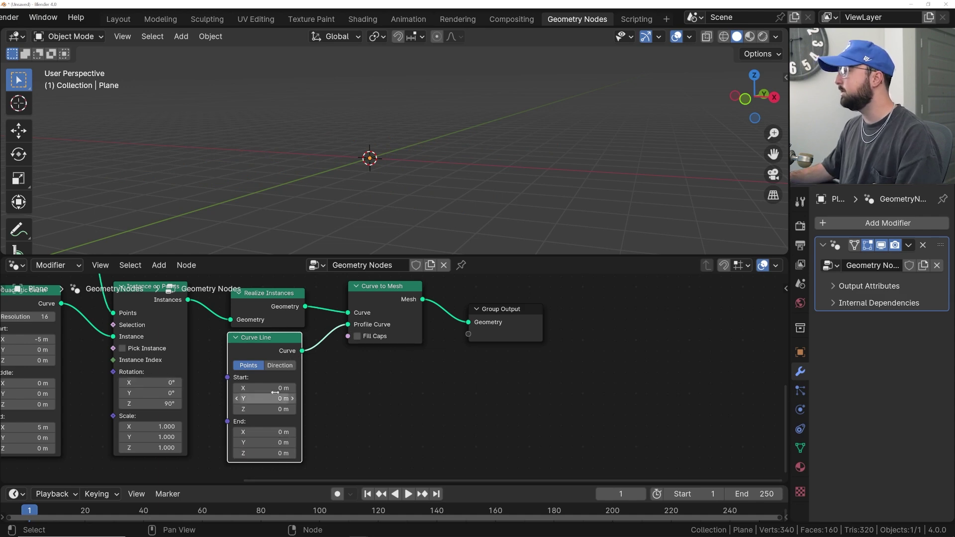
{"action": "left_click_drag", "start_coordinate": [274, 388], "coordinate": [290, 388]}
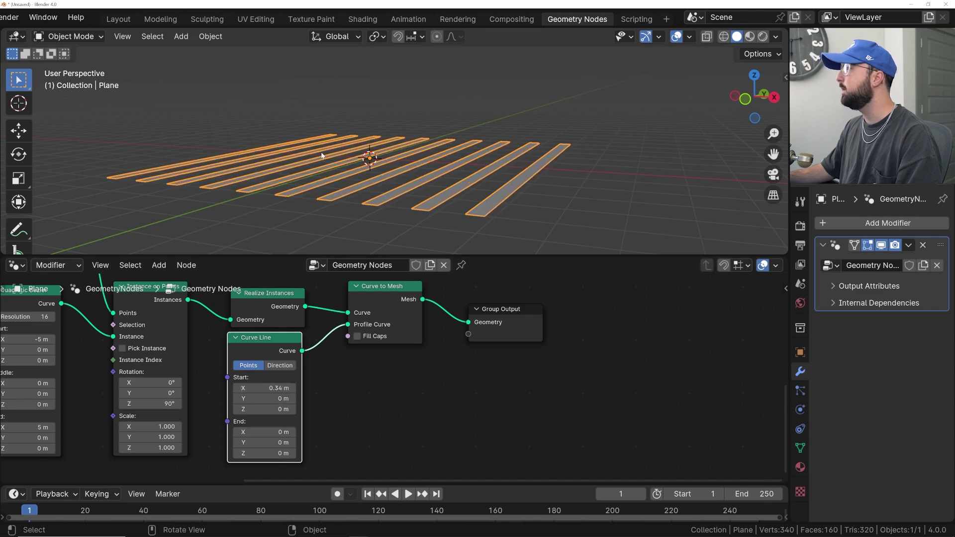
{"action": "middle_click_drag", "start_coordinate": [321, 155], "coordinate": [356, 193]}
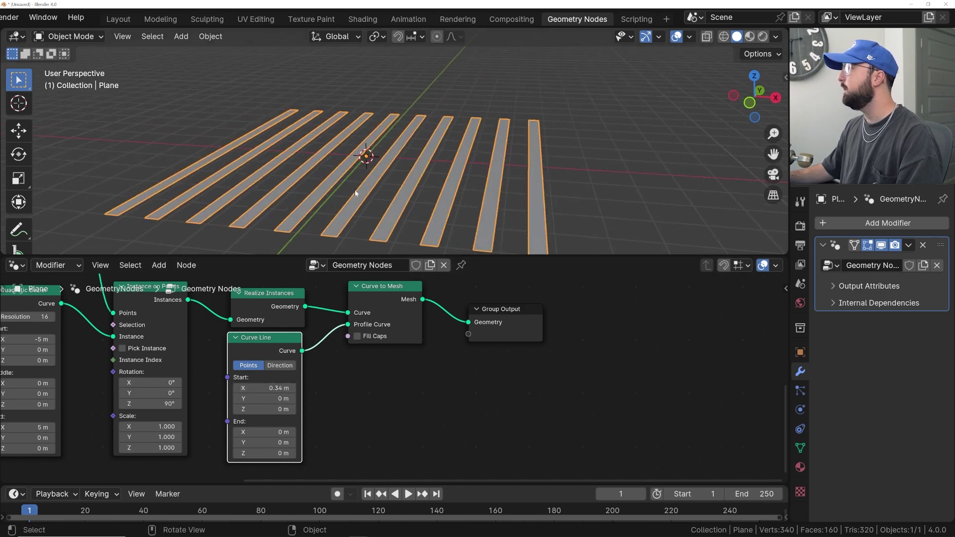
Add a Solidify modifier to the strips with a thickness of 0.078 m
{"action": "left_click", "coordinate": [864, 222]}
{"action": "type", "text": "sol"}
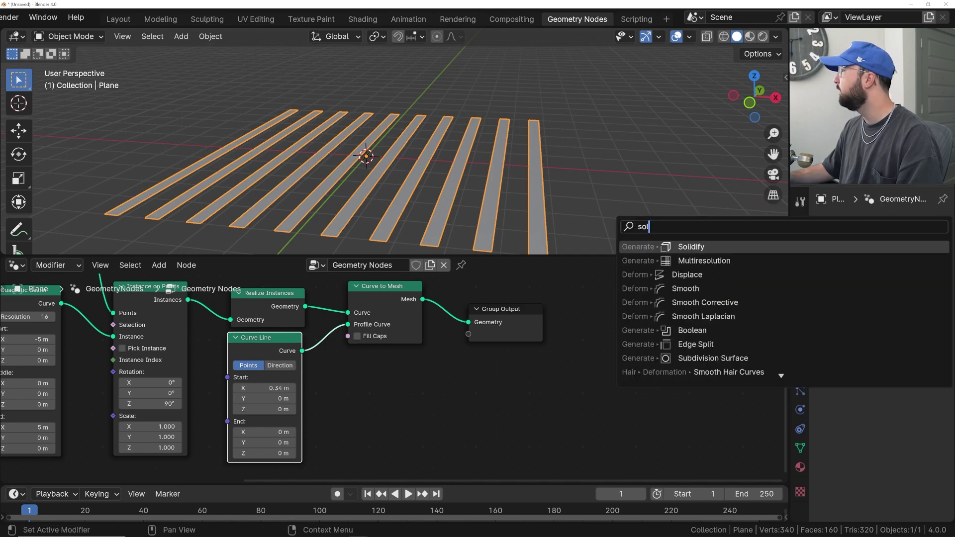
{"action": "key", "text": "Return"}
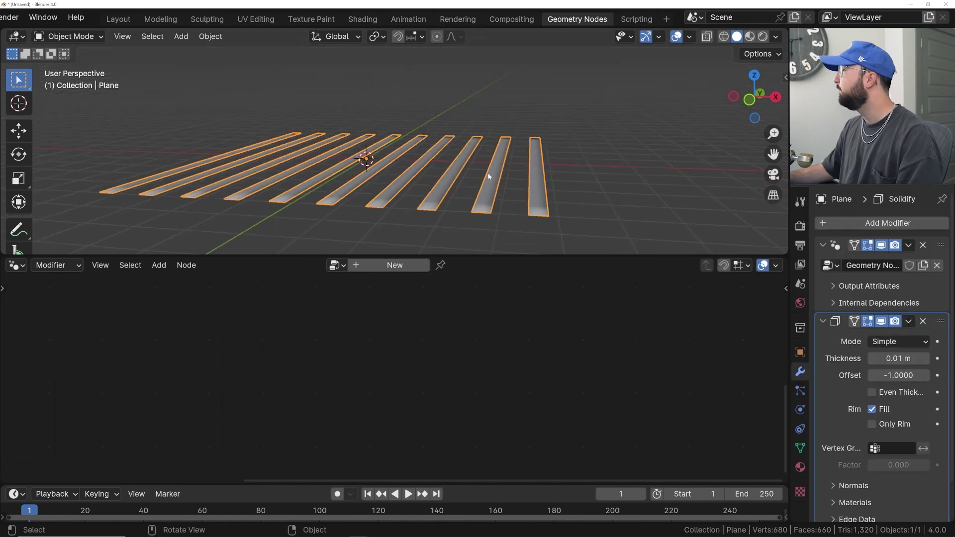
{"action": "middle_click_drag", "start_coordinate": [526, 193], "coordinate": [525, 172], "text": "shift"}
{"action": "left_click_drag", "start_coordinate": [898, 358], "coordinate": [924, 358]}
{"action": "middle_click_drag", "start_coordinate": [577, 194], "coordinate": [523, 188]}
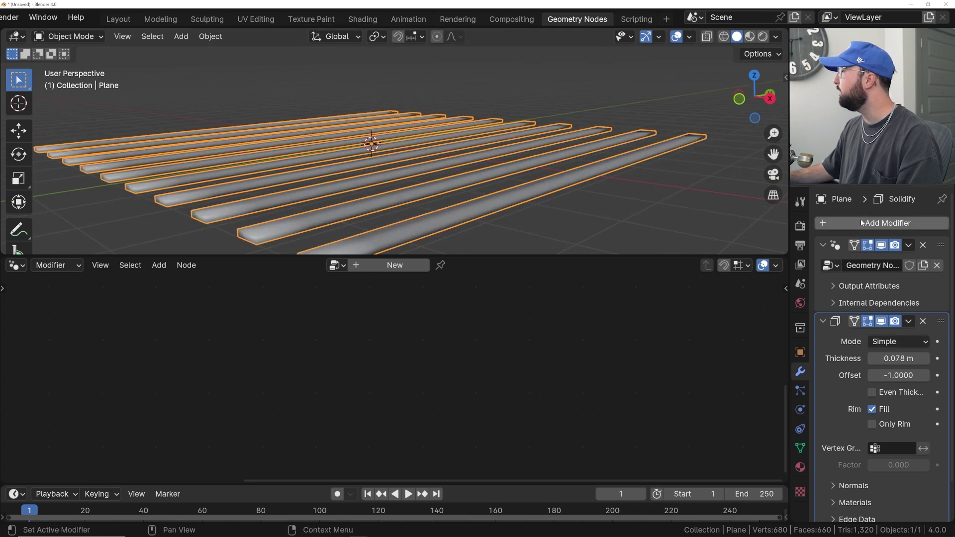
Add a Bevel modifier after Solidify with an amount of 0.02 m
{"action": "middle_click_drag", "start_coordinate": [597, 189], "coordinate": [573, 188]}
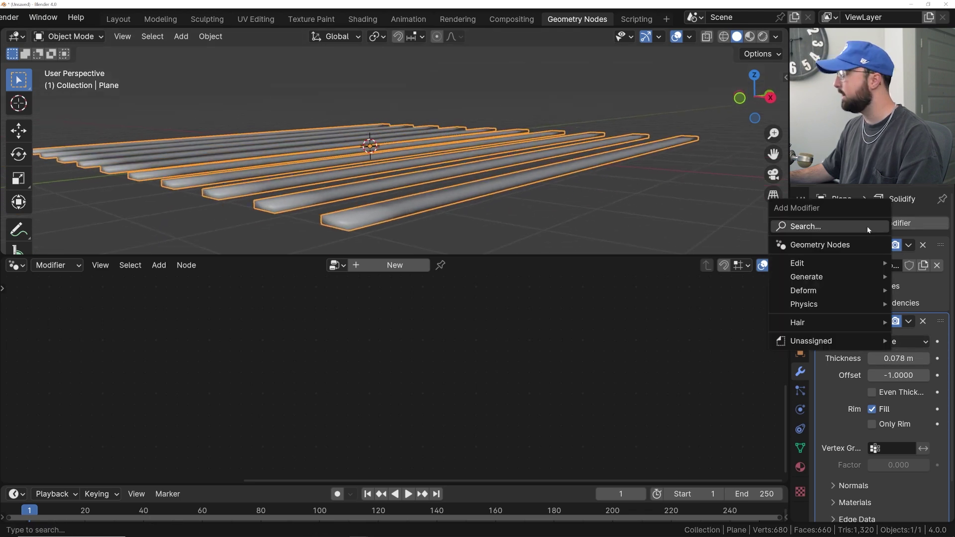
{"action": "left_click", "coordinate": [866, 225]}
{"action": "type", "text": "bev"}
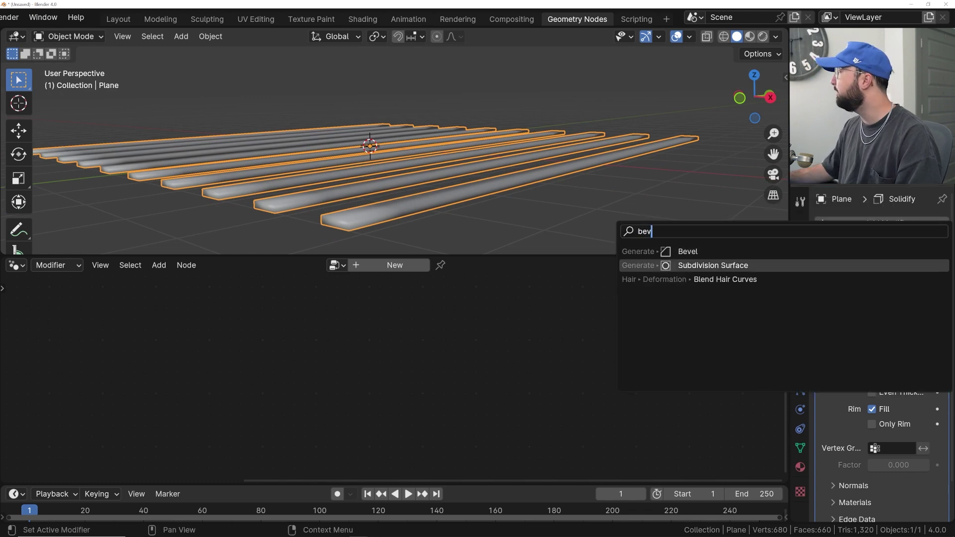
{"action": "left_click", "coordinate": [734, 253]}
{"action": "scroll", "coordinate": [872, 386], "scroll_direction": "down", "scroll_amount": 7}
{"action": "mouse_move", "coordinate": [890, 400]}
{"action": "left_mouse_down"}
{"action": "mouse_move", "coordinate": [860, 401]}
{"action": "mouse_move", "coordinate": [885, 401]}
{"action": "left_mouse_up"}
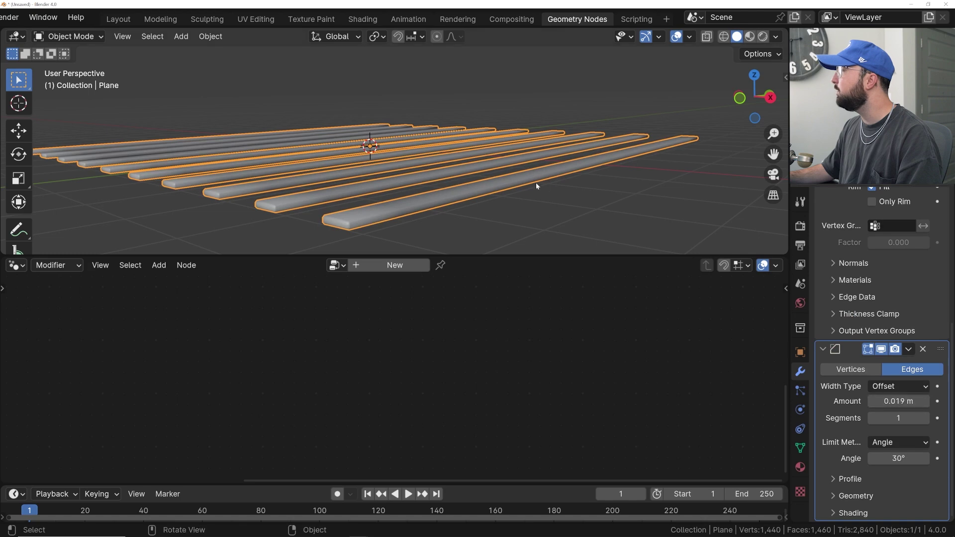
{"action": "middle_click_drag", "start_coordinate": [537, 186], "coordinate": [539, 151]}
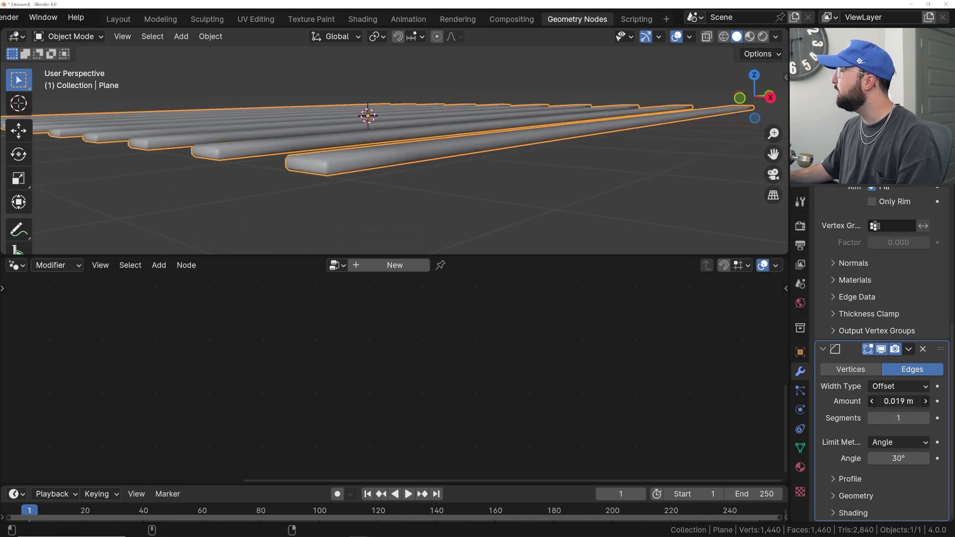
{"action": "left_click_drag", "start_coordinate": [898, 400], "coordinate": [881, 401]}
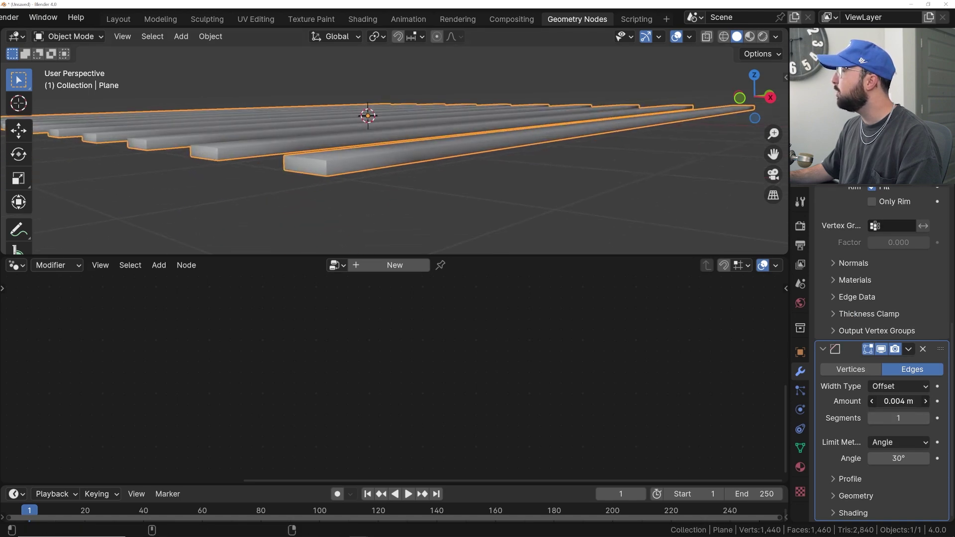
{"action": "left_click_drag", "start_coordinate": [898, 401], "coordinate": [902, 402]}
Set the Bevel modifier to 4 segments and an amount of 0.033 m
{"action": "left_click", "coordinate": [925, 419]}
{"action": "left_click", "coordinate": [926, 418]}
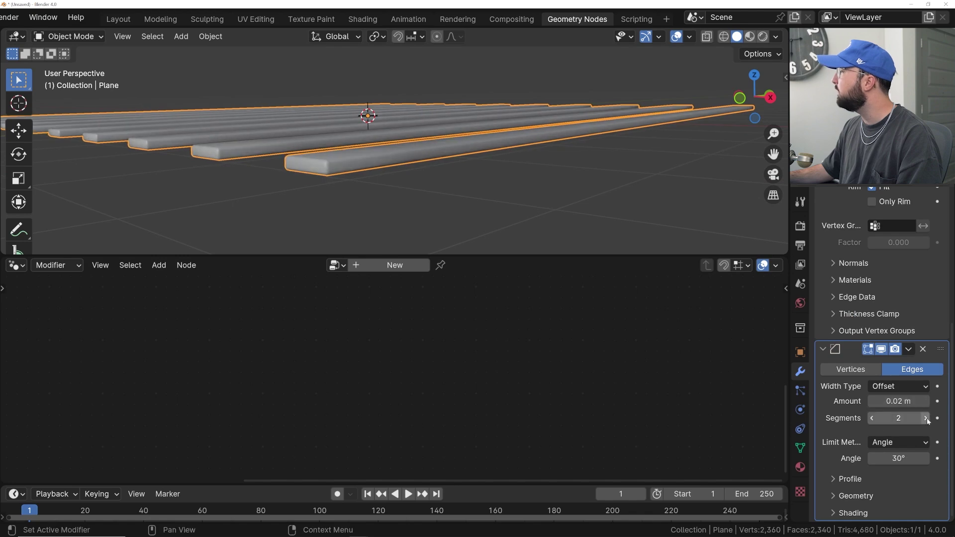
{"action": "left_click", "coordinate": [925, 420]}
{"action": "scroll", "coordinate": [420, 185], "scroll_direction": "up", "scroll_amount": 2}
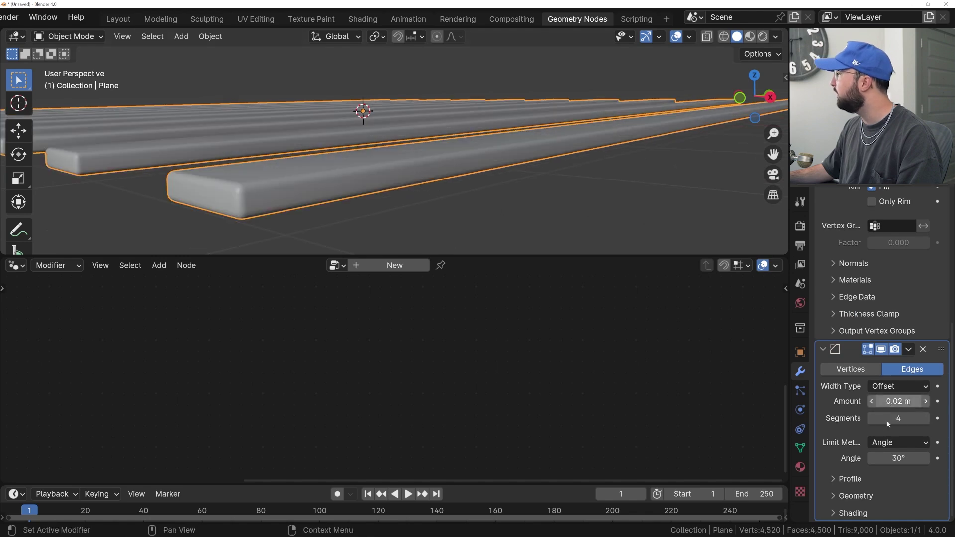
{"action": "left_click_drag", "start_coordinate": [898, 401], "coordinate": [910, 401]}
{"action": "middle_click_drag", "start_coordinate": [368, 160], "coordinate": [416, 173]}
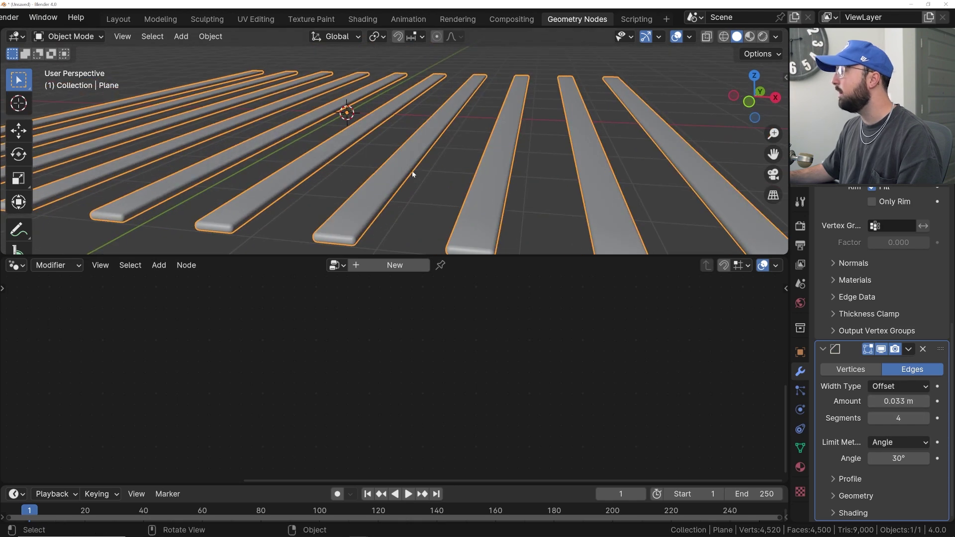
{"action": "mouse_move", "coordinate": [411, 171]}
{"action": "middle_mouse_down"}
{"action": "mouse_move", "coordinate": [421, 168]}
{"action": "mouse_move", "coordinate": [402, 173]}
{"action": "middle_mouse_up"}
Make the Geometry Nodes modifier active so that its node tree can be edited again
{"action": "scroll", "coordinate": [397, 162], "scroll_direction": "down", "scroll_amount": 5}
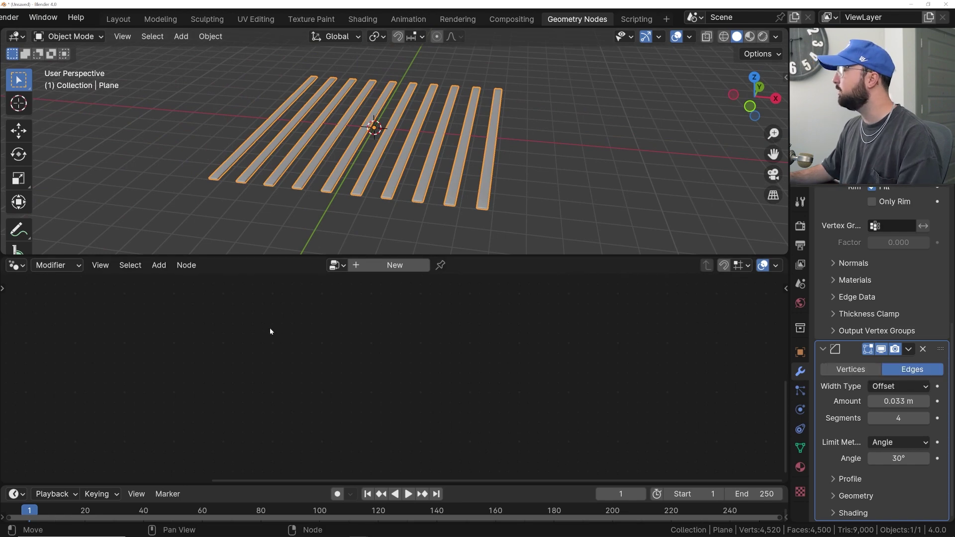
{"action": "scroll", "coordinate": [919, 349], "scroll_direction": "up", "scroll_amount": 10}
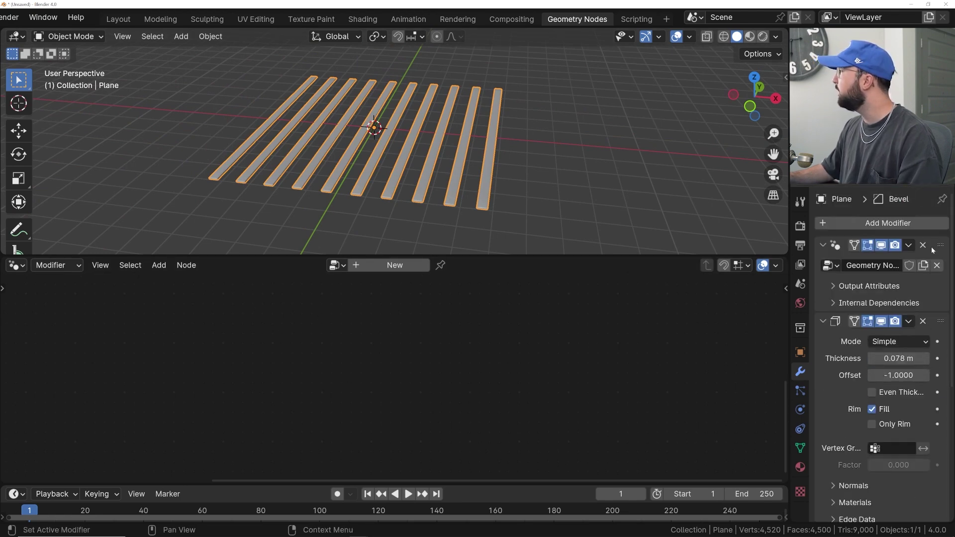
{"action": "left_click", "coordinate": [939, 249]}
{"action": "middle_click_drag", "start_coordinate": [343, 339], "coordinate": [393, 380]}
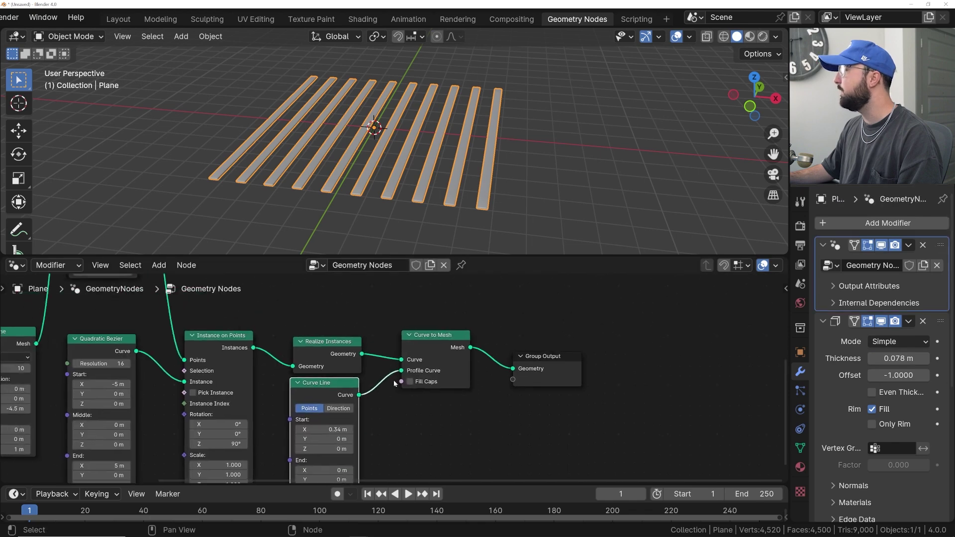
{"action": "scroll", "coordinate": [393, 380], "scroll_direction": "down", "scroll_amount": 6}
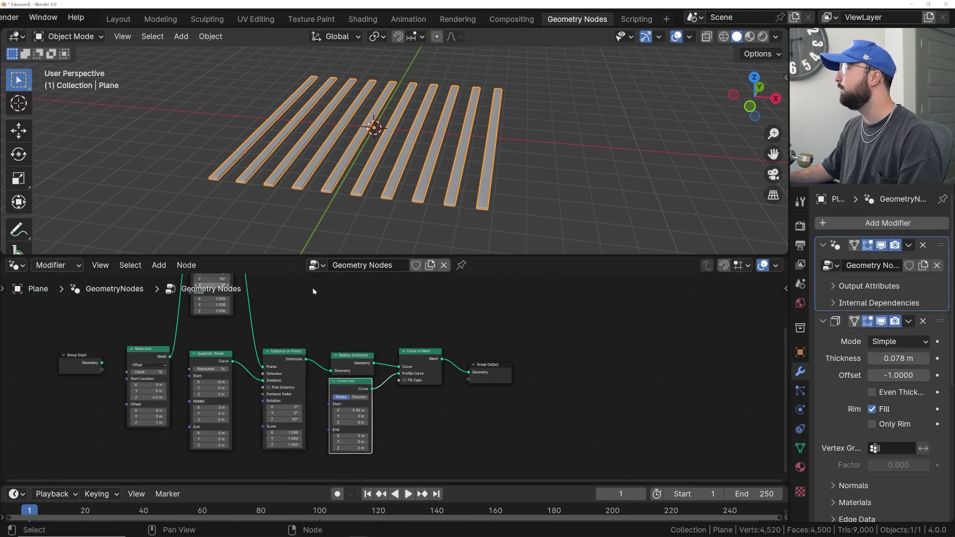
Make the Solidify and Bevel modifiers active in turn and return to the Geometry Nodes modifier
{"action": "left_click", "coordinate": [930, 326]}
{"action": "scroll", "coordinate": [930, 348], "scroll_direction": "down", "scroll_amount": 6}
{"action": "left_click", "coordinate": [939, 434]}
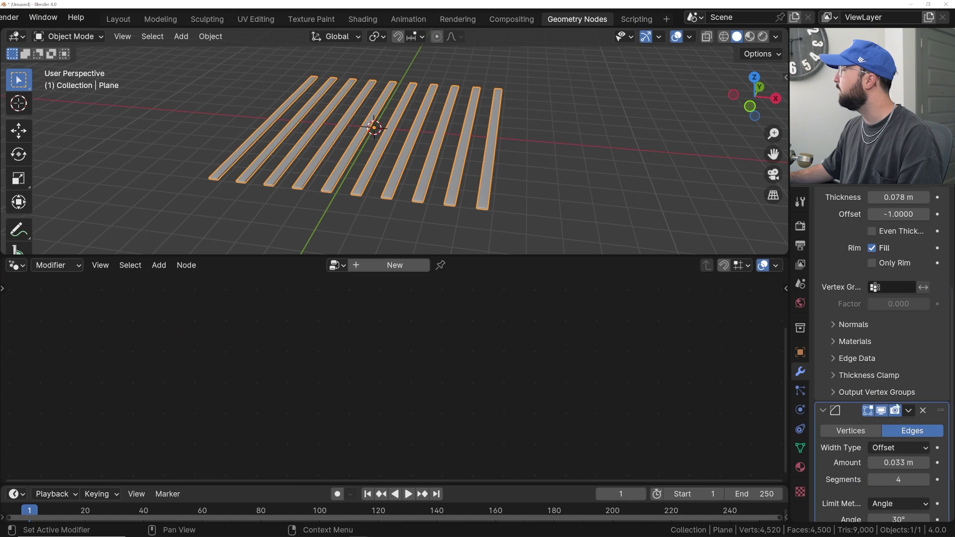
{"action": "scroll", "coordinate": [894, 396], "scroll_direction": "up", "scroll_amount": 6}
{"action": "left_click", "coordinate": [930, 252]}
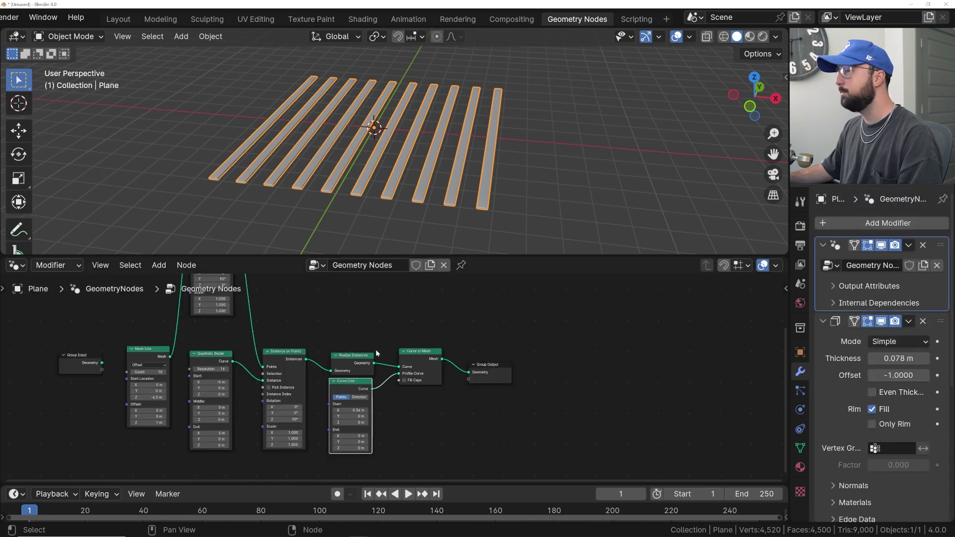
Move Curve to Mesh and Group Output together well away from Realize Instances to make room for more nodes
{"action": "left_click_drag", "start_coordinate": [568, 345], "coordinate": [420, 401]}
{"action": "middle_click_drag", "start_coordinate": [444, 391], "coordinate": [363, 385]}
{"action": "key", "text": "g"}
{"action": "left_click", "coordinate": [592, 384]}
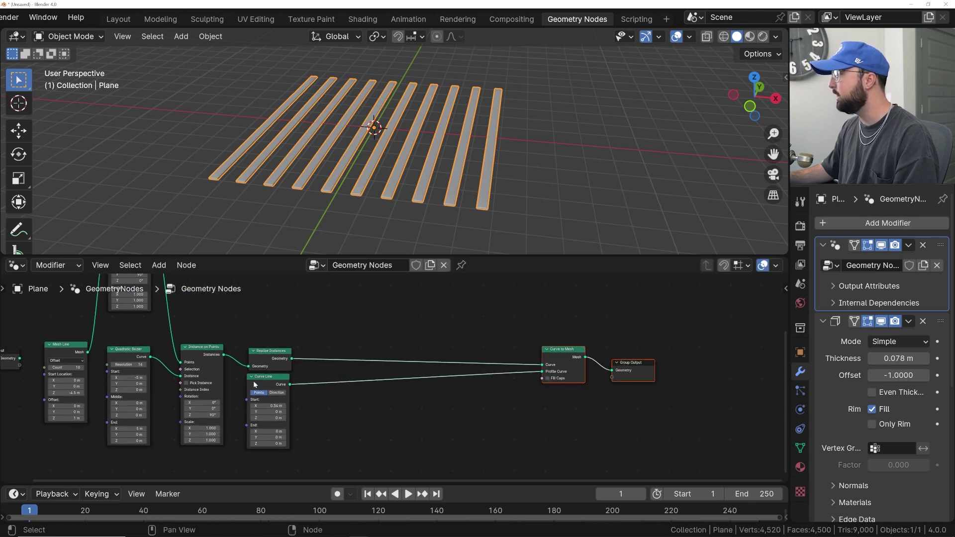
Move Curve Line beside Curve to Mesh and insert a Set Position node between Realize Instances and Curve to Mesh
{"action": "left_click_drag", "start_coordinate": [253, 380], "coordinate": [491, 381]}
{"action": "scroll", "coordinate": [449, 392], "scroll_direction": "up", "scroll_amount": 1}
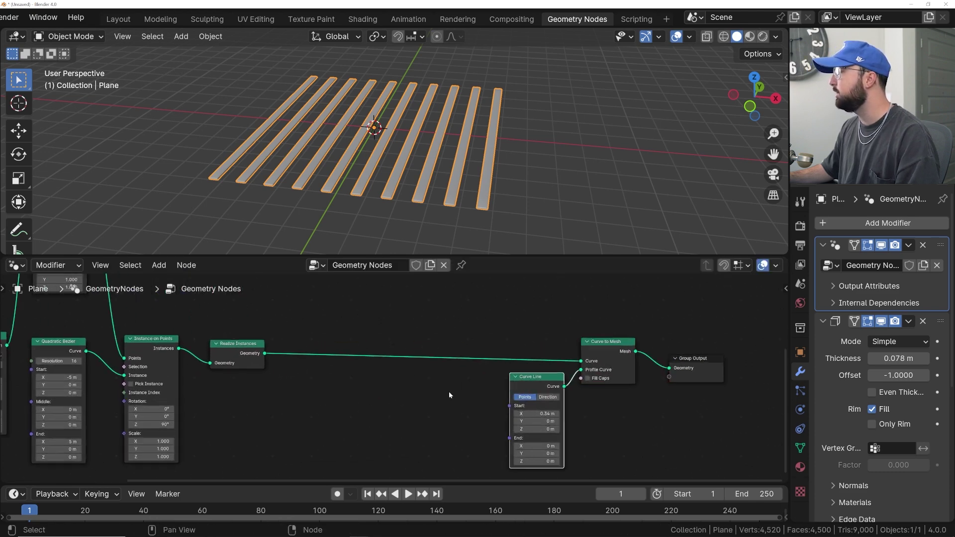
{"action": "key", "text": "shift+a"}
{"action": "type", "text": "set"}
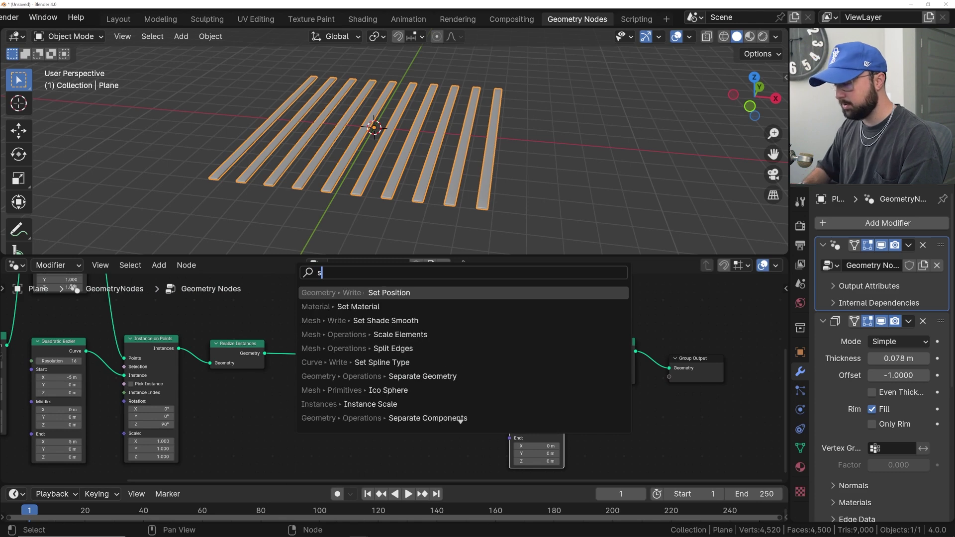
{"action": "key", "text": "Down"}
{"action": "key", "text": "Down"}
{"action": "key", "text": "Return"}
{"action": "left_click", "coordinate": [331, 340]}
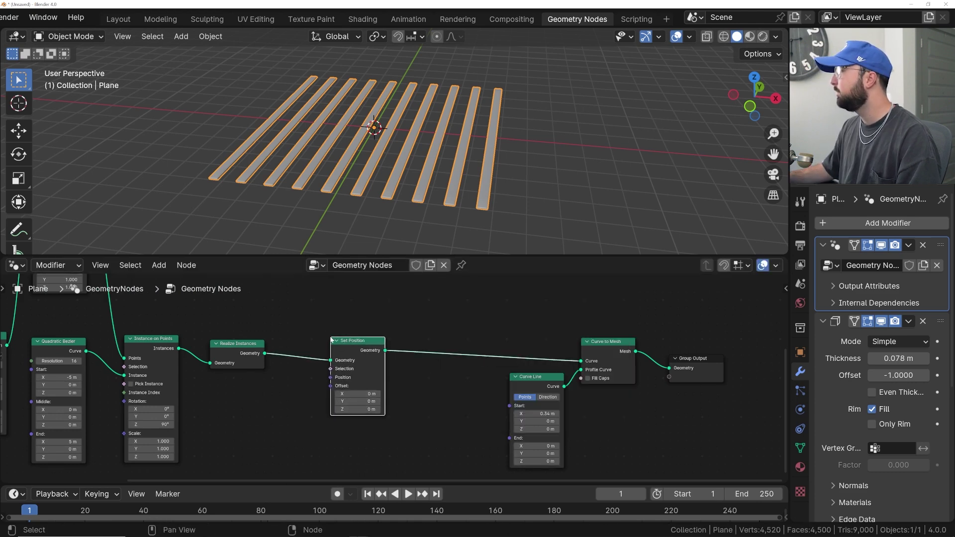
{"action": "left_click_drag", "start_coordinate": [365, 356], "coordinate": [365, 394]}
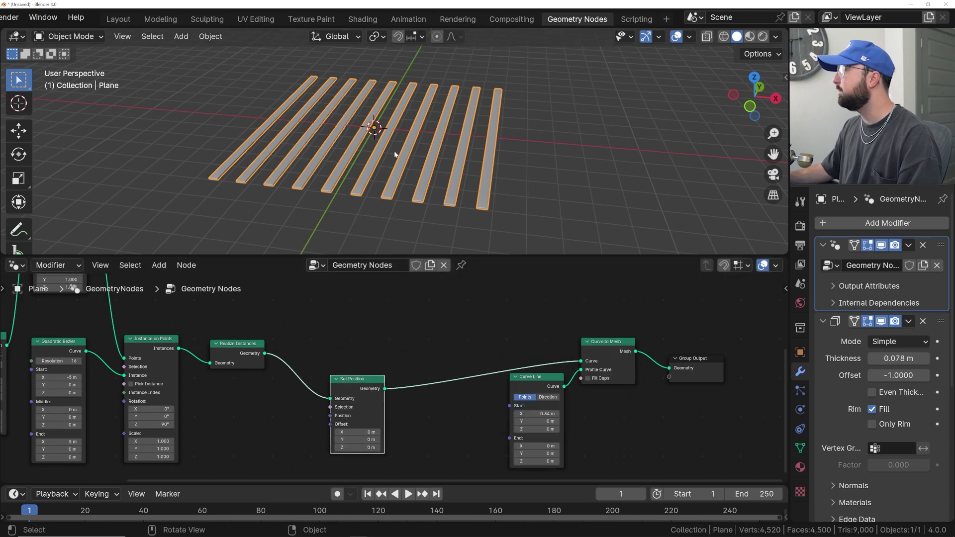
Set the Mesh Line's Z offset to 0.35 m and hide the viewport overlays and gizmos
{"action": "middle_click_drag", "start_coordinate": [377, 154], "coordinate": [372, 133]}
{"action": "key", "text": "Home"}
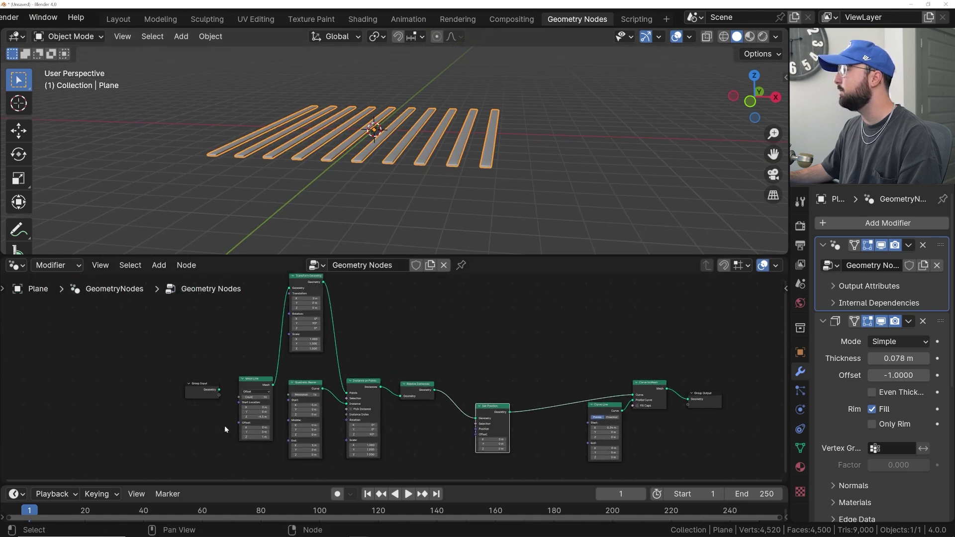
{"action": "scroll", "coordinate": [225, 425], "scroll_direction": "up", "scroll_amount": 4}
{"action": "scroll", "coordinate": [276, 194], "scroll_direction": "up", "scroll_amount": 3}
{"action": "middle_click_drag", "start_coordinate": [188, 331], "coordinate": [194, 397]}
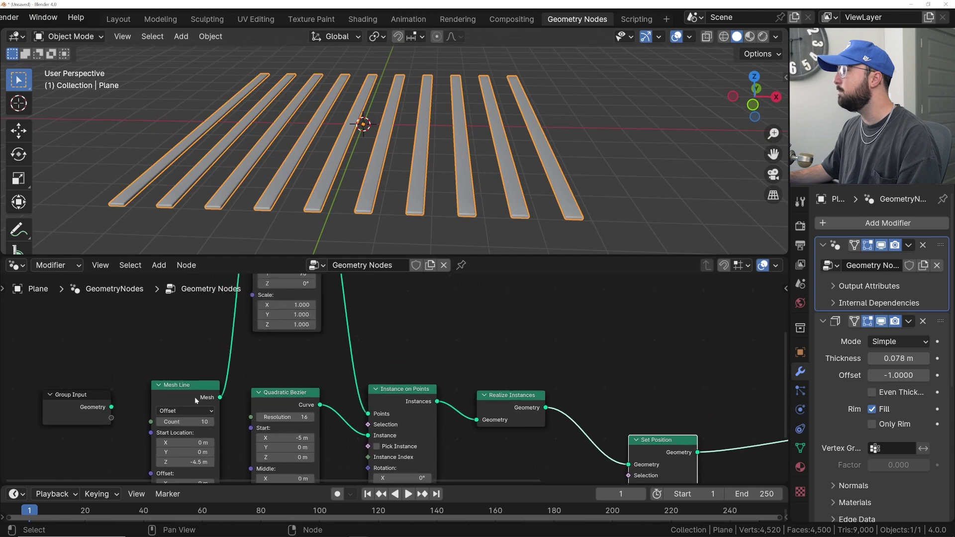
{"action": "scroll", "coordinate": [224, 402], "scroll_direction": "down", "scroll_amount": 5}
{"action": "scroll", "coordinate": [253, 414], "scroll_direction": "up", "scroll_amount": 4}
{"action": "middle_click_drag", "start_coordinate": [253, 416], "coordinate": [287, 360]}
{"action": "scroll", "coordinate": [267, 420], "scroll_direction": "up", "scroll_amount": 3}
{"action": "double_click", "coordinate": [193, 455]}
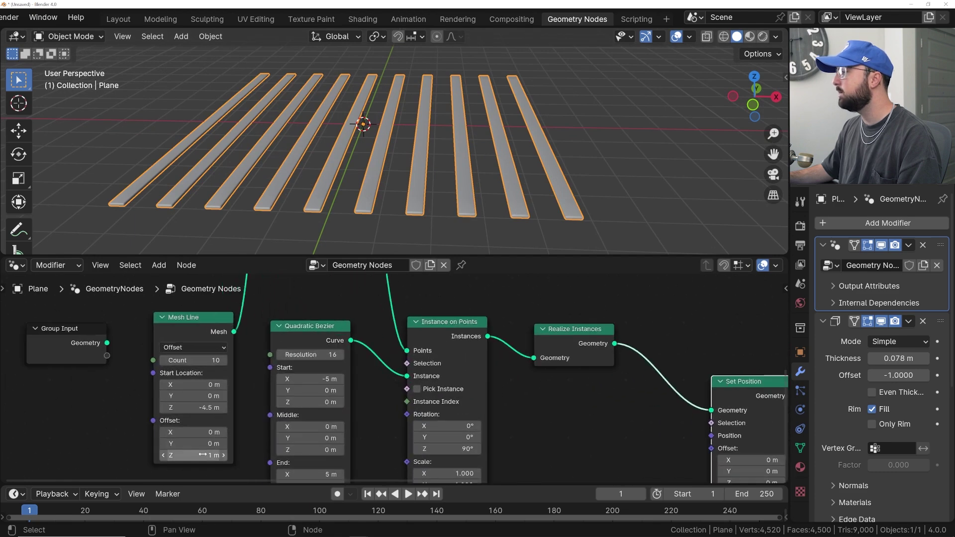
{"action": "type", "text": "0.4"}
{"action": "key", "text": "Return"}
{"action": "left_click_drag", "start_coordinate": [193, 455], "coordinate": [186, 455]}
{"action": "left_click", "coordinate": [676, 36]}
{"action": "middle_click_drag", "start_coordinate": [293, 144], "coordinate": [420, 82]}
{"action": "scroll", "coordinate": [343, 161], "scroll_direction": "up", "scroll_amount": 4}
{"action": "left_click_drag", "start_coordinate": [206, 455], "coordinate": [206, 455], "text": "shift"}
{"action": "middle_click_drag", "start_coordinate": [309, 105], "coordinate": [308, 147]}
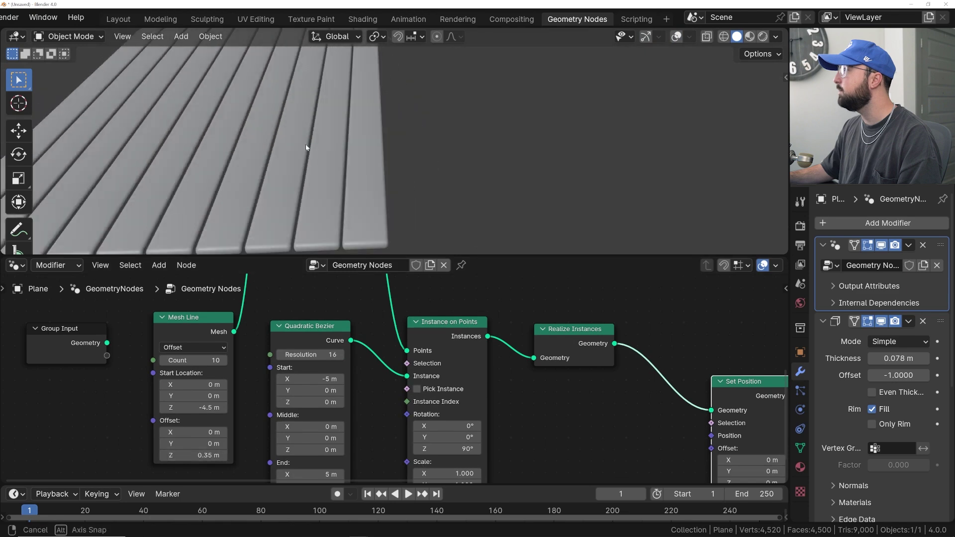
Set the Mesh Line's Count to 30
{"action": "scroll", "coordinate": [309, 148], "scroll_direction": "down", "scroll_amount": 4}
{"action": "left_click", "coordinate": [199, 360]}
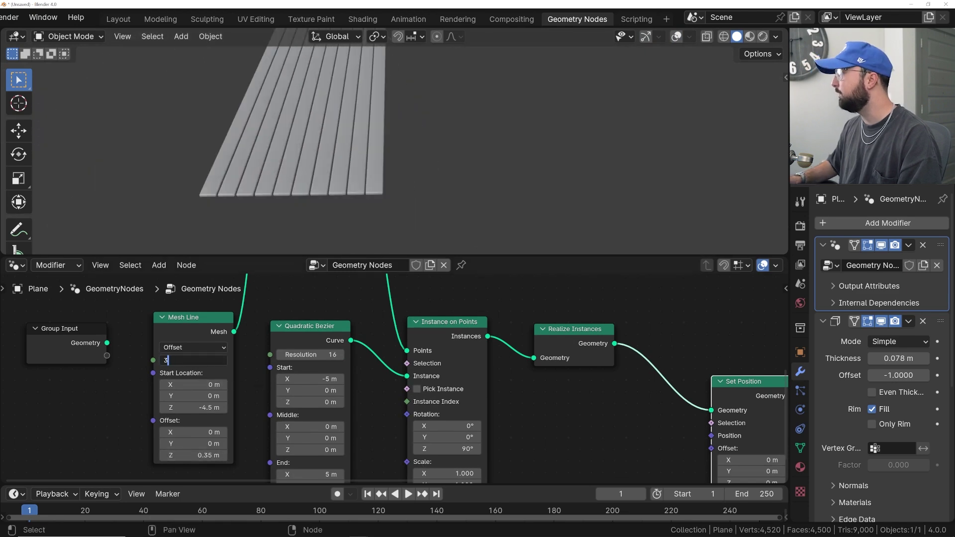
{"action": "key", "text": "Return"}
{"action": "scroll", "coordinate": [517, 113], "scroll_direction": "down", "scroll_amount": 3}
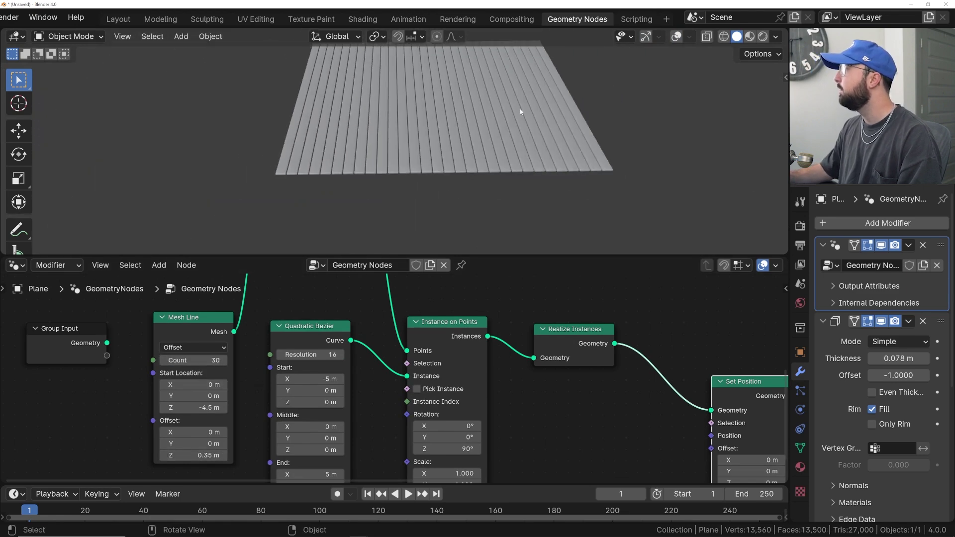
{"action": "middle_click_drag", "start_coordinate": [520, 111], "coordinate": [456, 132]}
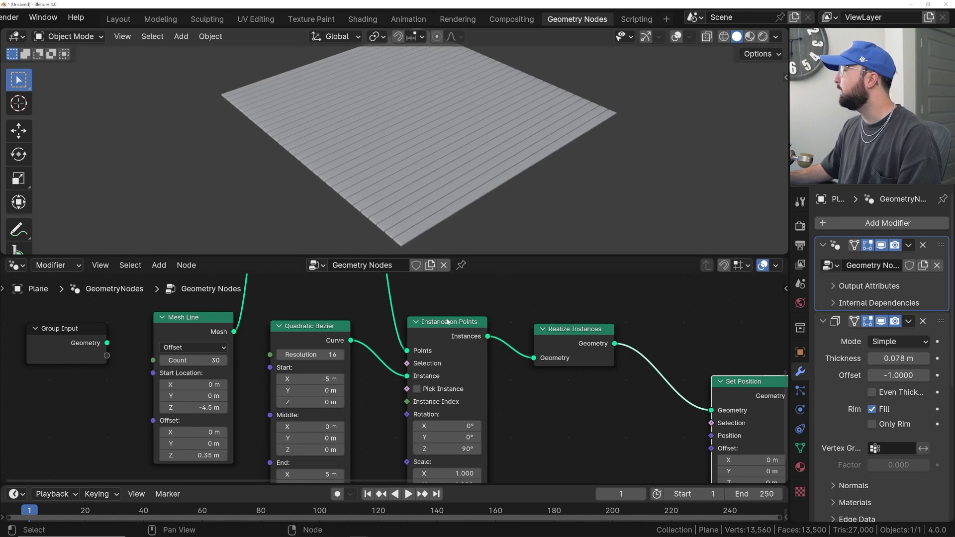
Move the Set Position node down, clear of the main node chain
{"action": "scroll", "coordinate": [447, 322], "scroll_direction": "down", "scroll_amount": 5}
{"action": "middle_click_drag", "start_coordinate": [720, 424], "coordinate": [196, 375]}
{"action": "middle_click_drag", "start_coordinate": [187, 335], "coordinate": [297, 330]}
{"action": "left_click_drag", "start_coordinate": [251, 314], "coordinate": [245, 407]}
{"action": "middle_click_drag", "start_coordinate": [132, 410], "coordinate": [154, 353]}
Add a Combine XYZ node beside Set Position and link its Vector output to the Offset input
{"action": "key", "text": "shift+a"}
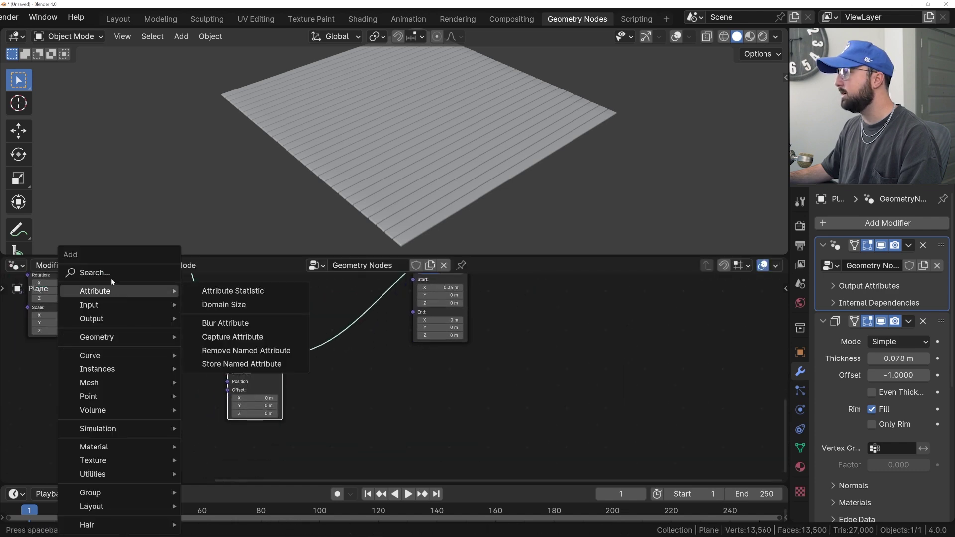
{"action": "left_click", "coordinate": [112, 277]}
{"action": "type", "text": "com"}
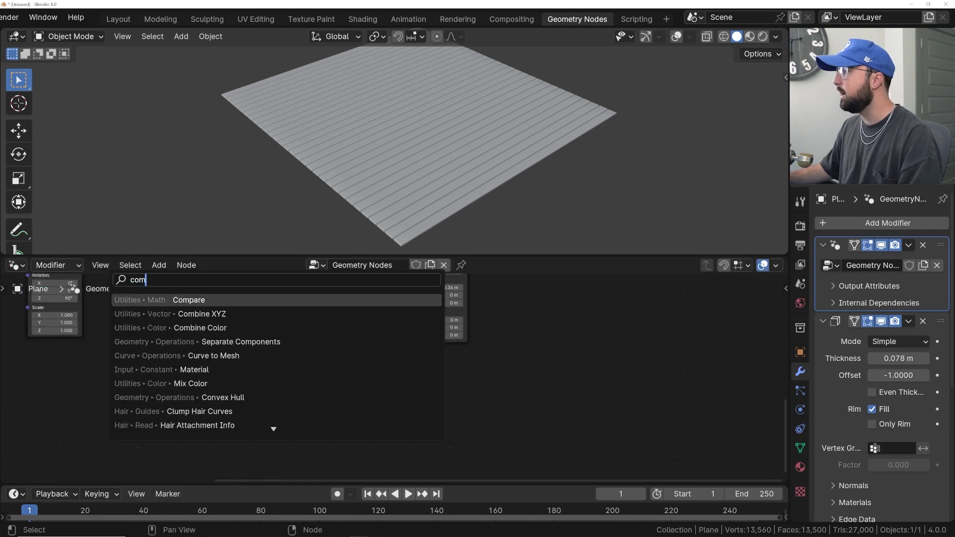
{"action": "left_click", "coordinate": [184, 314]}
{"action": "left_click", "coordinate": [153, 401]}
{"action": "left_click_drag", "start_coordinate": [166, 406], "coordinate": [227, 390]}
{"action": "left_click_drag", "start_coordinate": [139, 396], "coordinate": [170, 396]}
{"action": "middle_click_drag", "start_coordinate": [149, 348], "coordinate": [214, 339]}
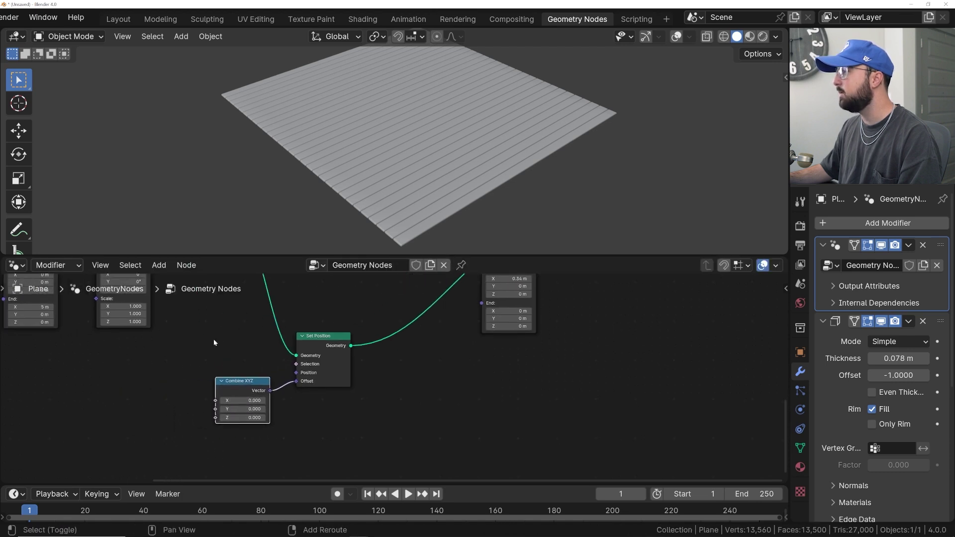
Add a Noise Texture and link its Fac output to the Z input of Combine XYZ
{"action": "key", "text": "shift+a"}
{"action": "left_click", "coordinate": [153, 273]}
{"action": "type", "text": "noi"}
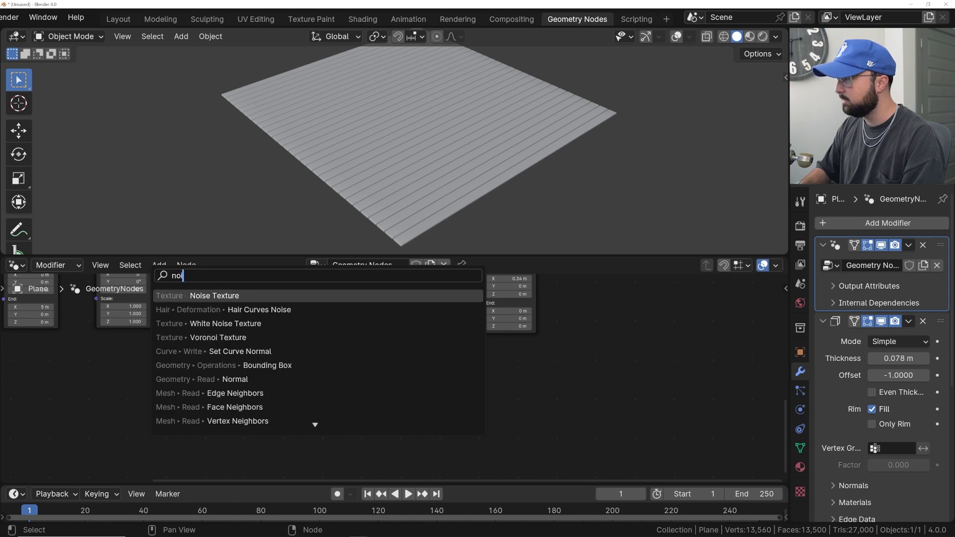
{"action": "key", "text": "Return"}
{"action": "left_click", "coordinate": [247, 356]}
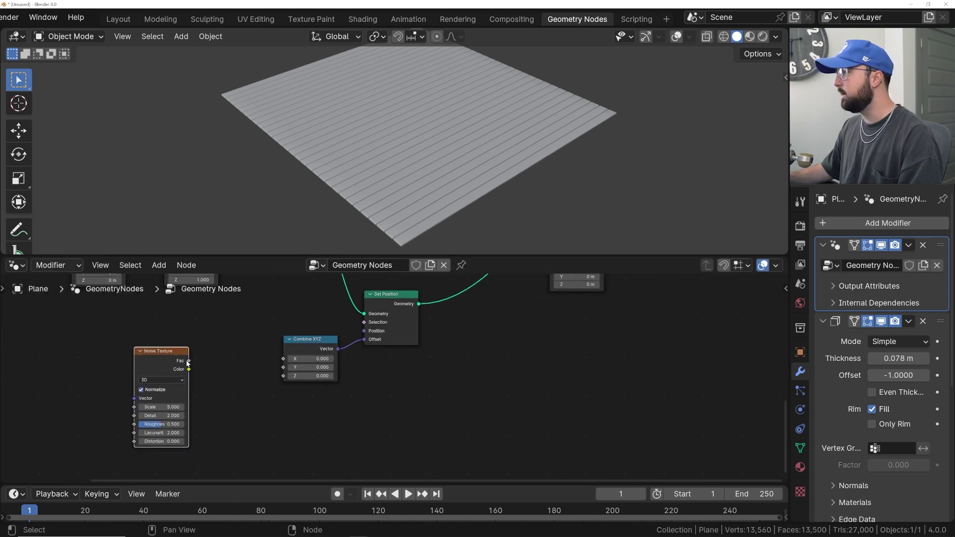
{"action": "left_click_drag", "start_coordinate": [189, 361], "coordinate": [283, 376]}
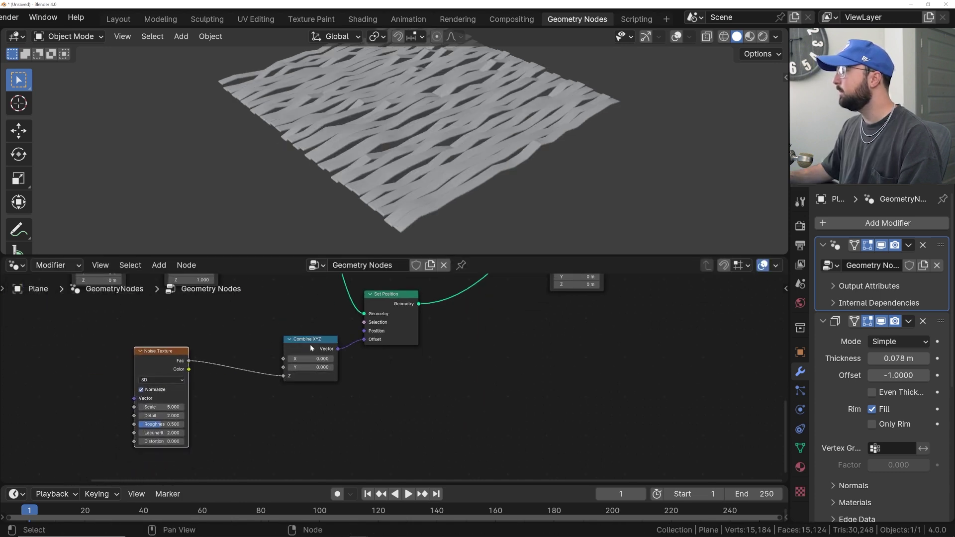
{"action": "left_click_drag", "start_coordinate": [305, 350], "coordinate": [290, 351]}
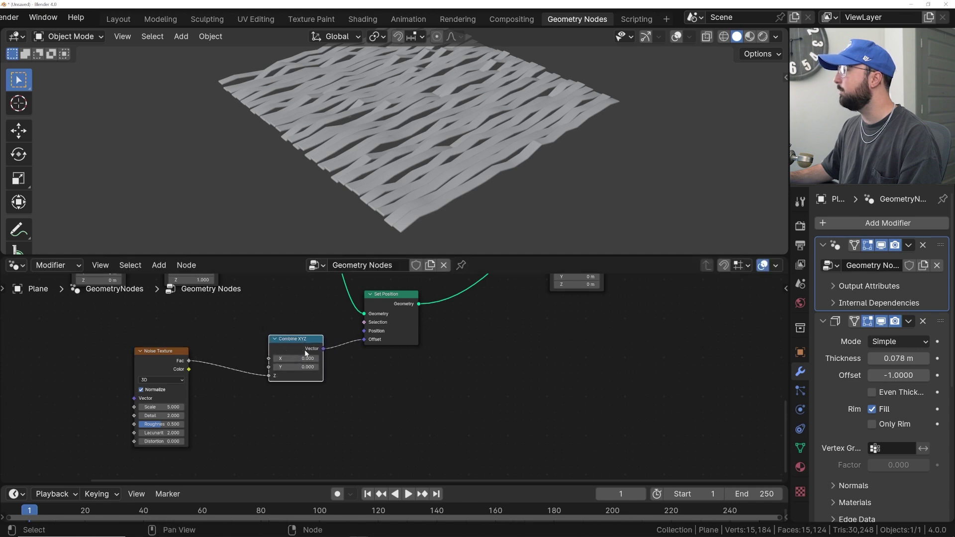
Try linking the noise Fac directly to Set Position's Offset, bypassing Combine XYZ, and show the viewport overlays and gizmos
{"action": "right_click_drag", "start_coordinate": [345, 397], "coordinate": [345, 398], "text": "ctrl"}
{"action": "mouse_move", "coordinate": [189, 361]}
{"action": "left_mouse_down"}
{"action": "mouse_move", "coordinate": [347, 350]}
{"action": "mouse_move", "coordinate": [364, 340]}
{"action": "left_mouse_up"}
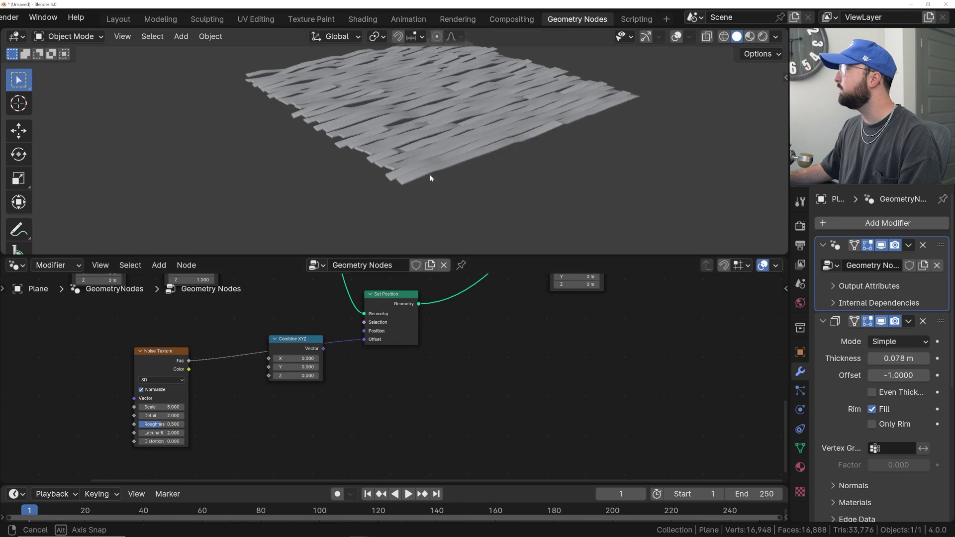
{"action": "middle_click_drag", "start_coordinate": [372, 185], "coordinate": [363, 195]}
{"action": "left_click", "coordinate": [625, 37]}
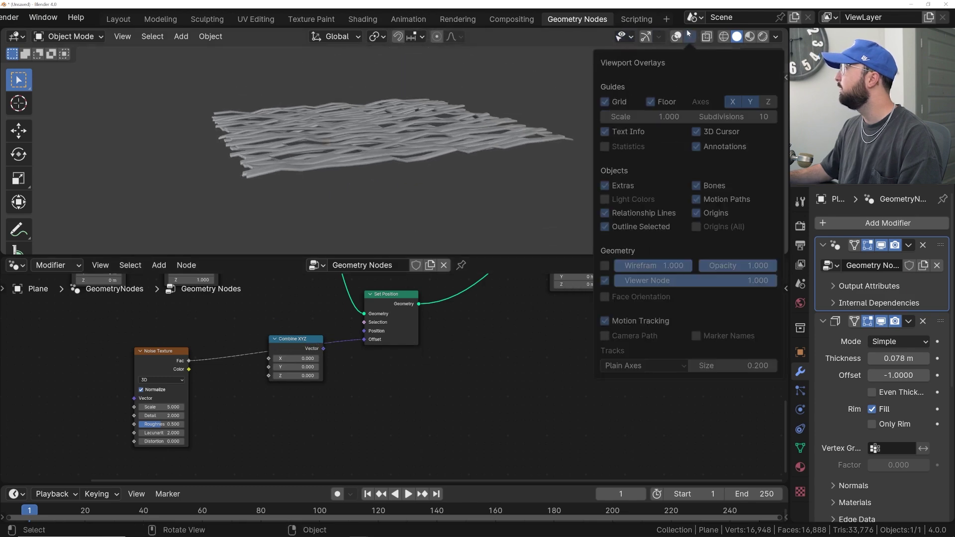
{"action": "left_click", "coordinate": [676, 36]}
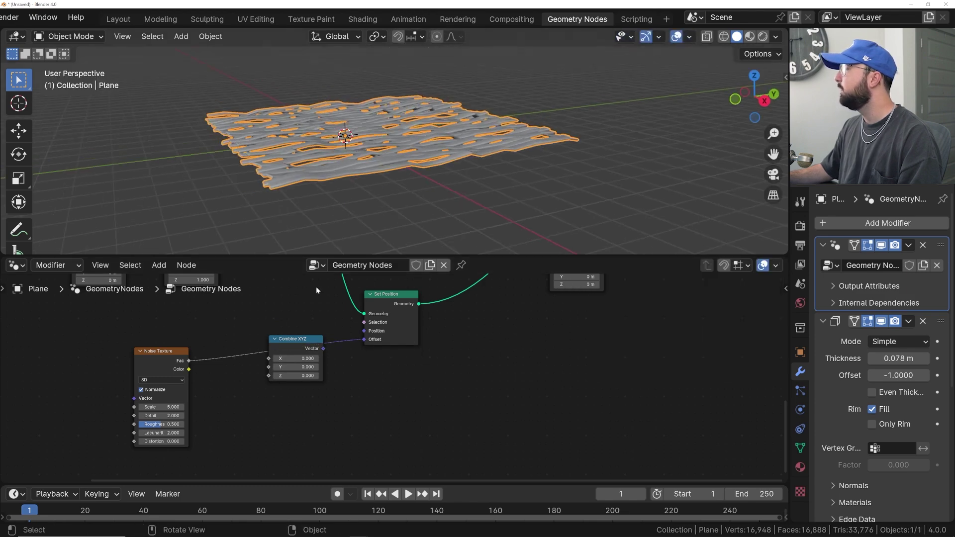
Cut the direct noise link and remake it into Set Position's Offset to compare the strips without and with it
{"action": "right_click_drag", "start_coordinate": [219, 351], "coordinate": [215, 372], "text": "ctrl"}
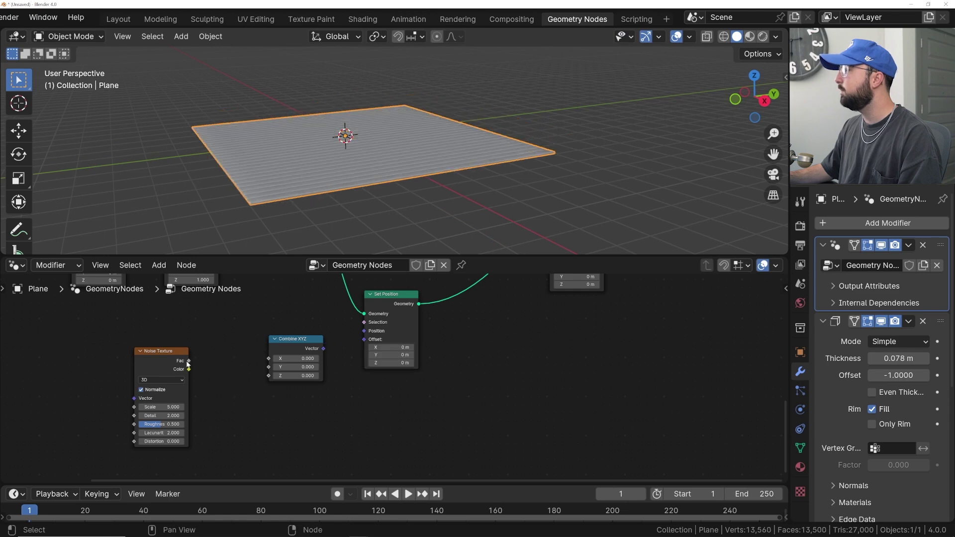
{"action": "left_click_drag", "start_coordinate": [188, 361], "coordinate": [364, 339]}
{"action": "mouse_move", "coordinate": [350, 160]}
{"action": "middle_mouse_down"}
{"action": "mouse_move", "coordinate": [361, 171]}
{"action": "mouse_move", "coordinate": [343, 248]}
{"action": "middle_mouse_up"}
{"action": "middle_click_drag", "start_coordinate": [366, 195], "coordinate": [397, 184]}
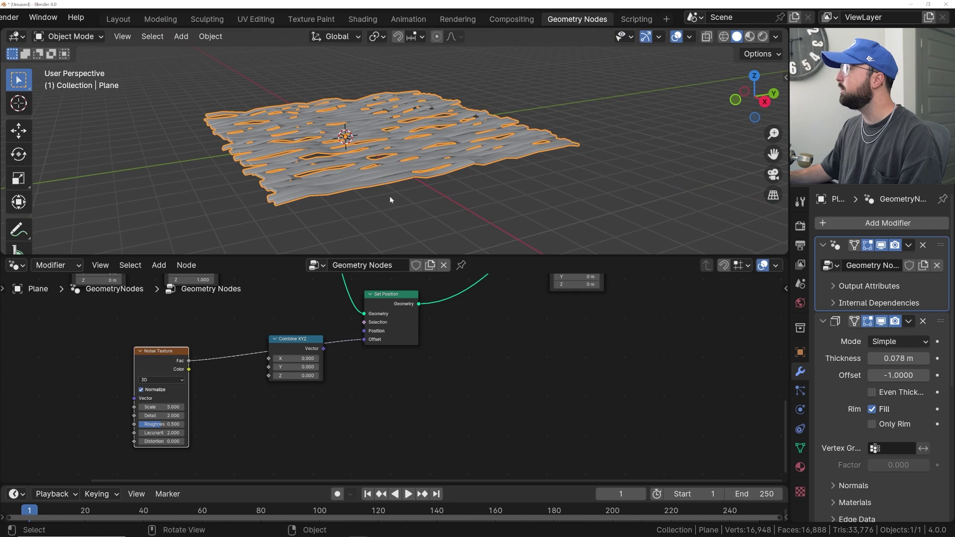
Replace the direct noise link by routing Fac into Combine XYZ's Z and its Vector into Set Position's Offset
{"action": "left_click_drag", "start_coordinate": [298, 340], "coordinate": [298, 391]}
{"action": "right_click_drag", "start_coordinate": [288, 335], "coordinate": [298, 373], "text": "ctrl"}
{"action": "left_click_drag", "start_coordinate": [323, 400], "coordinate": [363, 339]}
{"action": "left_click_drag", "start_coordinate": [296, 390], "coordinate": [301, 340]}
{"action": "left_click_drag", "start_coordinate": [189, 361], "coordinate": [274, 375]}
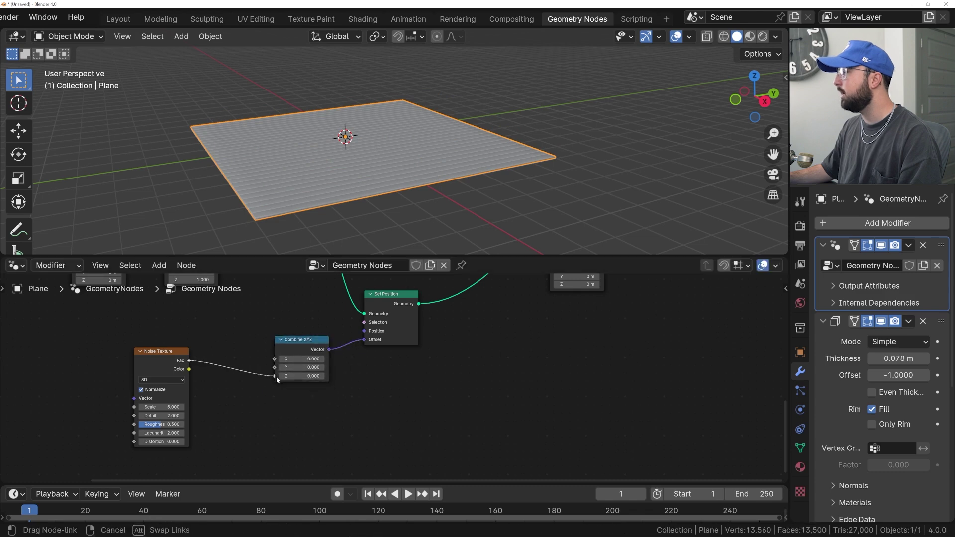
{"action": "middle_click_drag", "start_coordinate": [330, 146], "coordinate": [440, 124]}
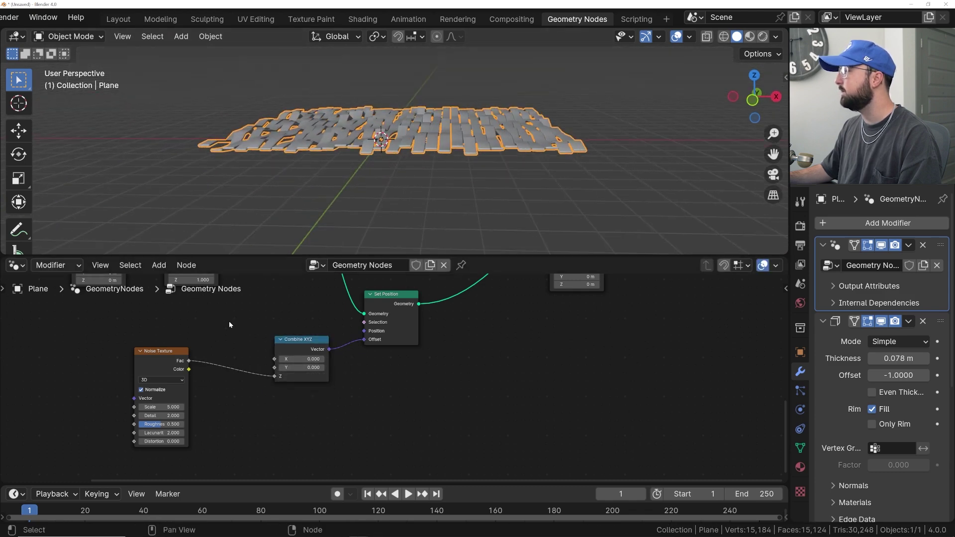
{"action": "middle_click_drag", "start_coordinate": [318, 149], "coordinate": [378, 135]}
Insert a Color Ramp between the Noise Texture's Fac and the Z input of Combine XYZ
{"action": "key", "text": "shift+a"}
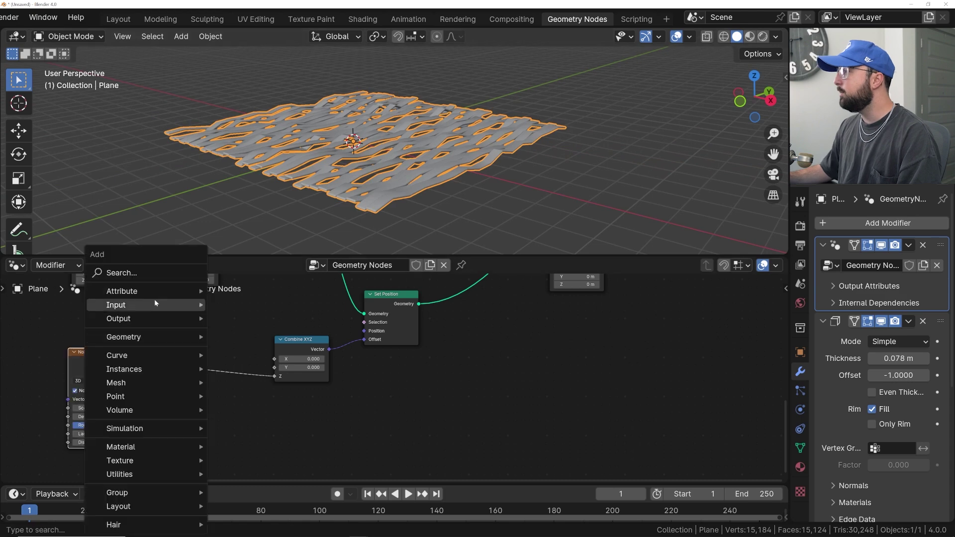
{"action": "left_click", "coordinate": [120, 273]}
{"action": "type", "text": "col"}
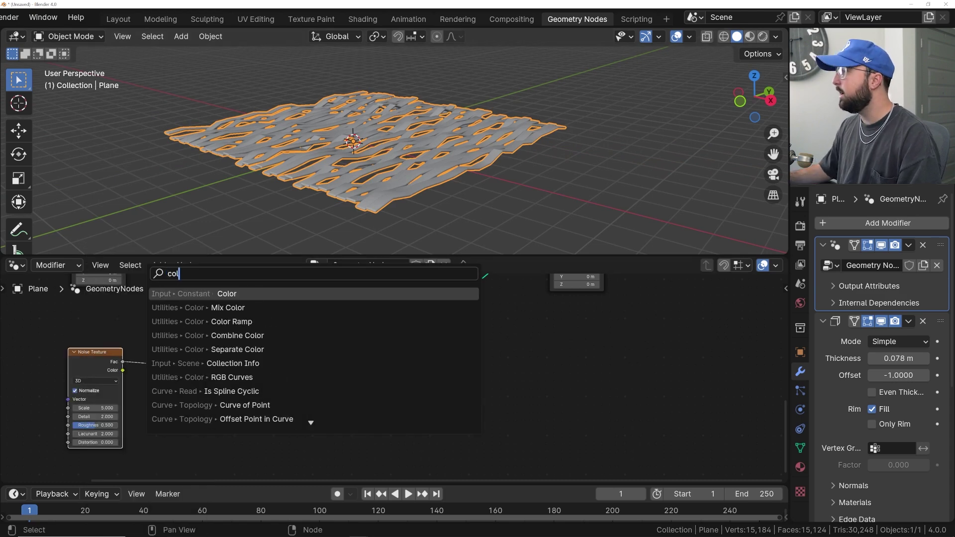
{"action": "left_click", "coordinate": [208, 321]}
{"action": "left_click", "coordinate": [151, 344]}
{"action": "middle_click_drag", "start_coordinate": [429, 144], "coordinate": [412, 125]}
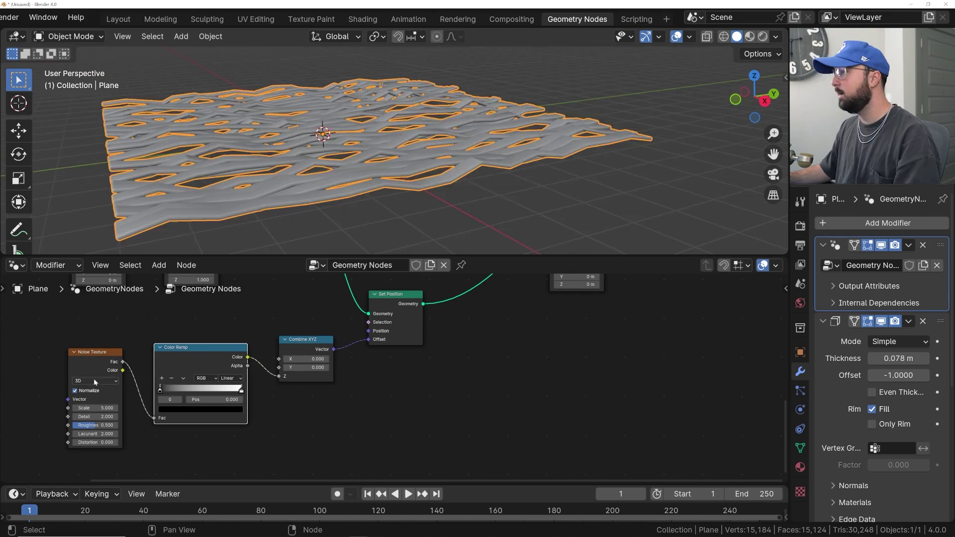
Switch the Noise Texture to 4D and set its W value to 1.020
{"action": "left_click", "coordinate": [94, 380]}
{"action": "left_click", "coordinate": [94, 427]}
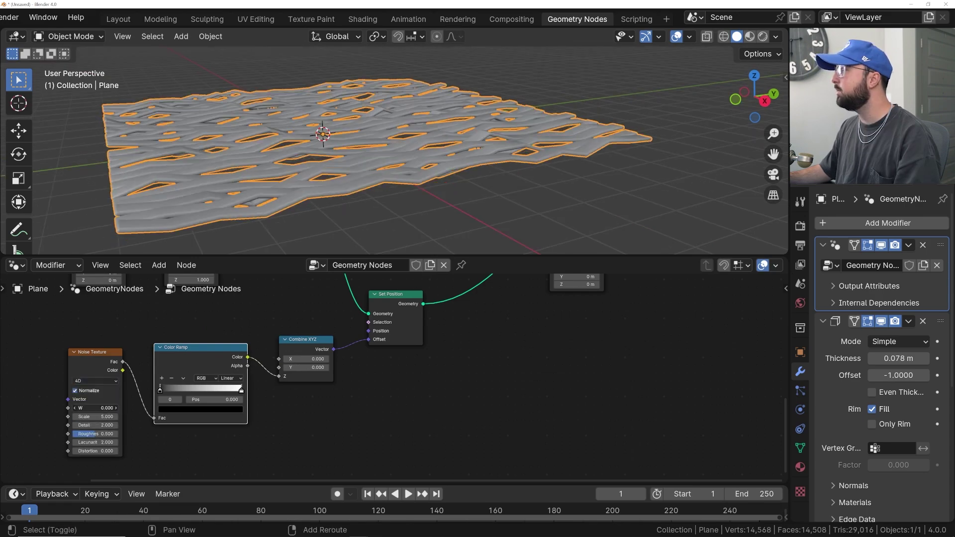
{"action": "left_click_drag", "start_coordinate": [94, 408], "coordinate": [610, 61]}
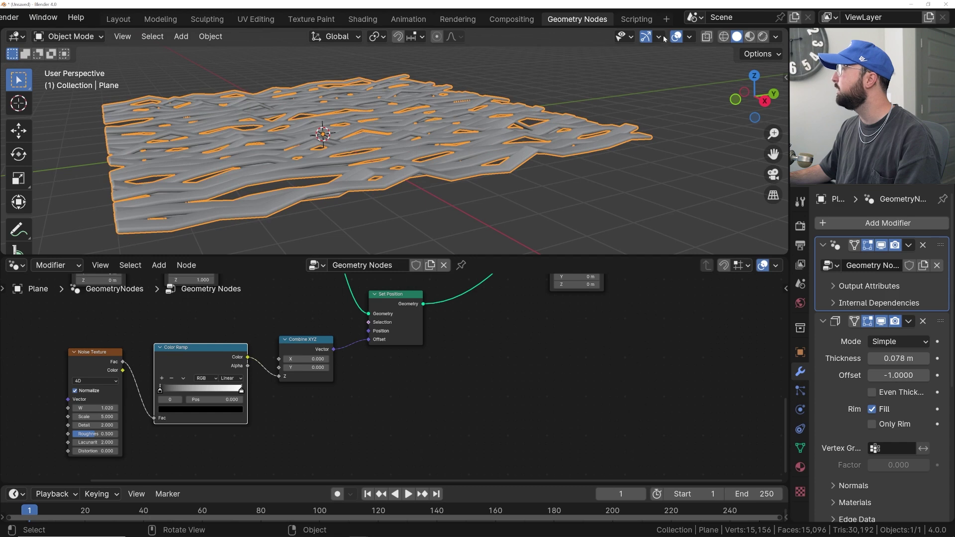
Hide the viewport overlays and gizmos and move the Color Ramp's black stop to 0.515
{"action": "middle_click_drag", "start_coordinate": [452, 107], "coordinate": [583, 61]}
{"action": "left_click", "coordinate": [676, 36]}
{"action": "left_click", "coordinate": [645, 36]}
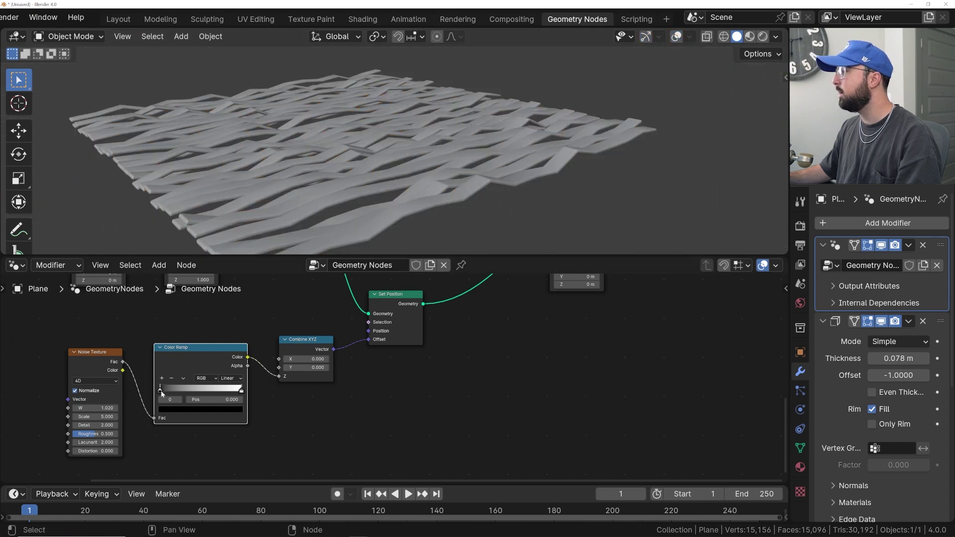
{"action": "left_click_drag", "start_coordinate": [160, 390], "coordinate": [205, 390]}
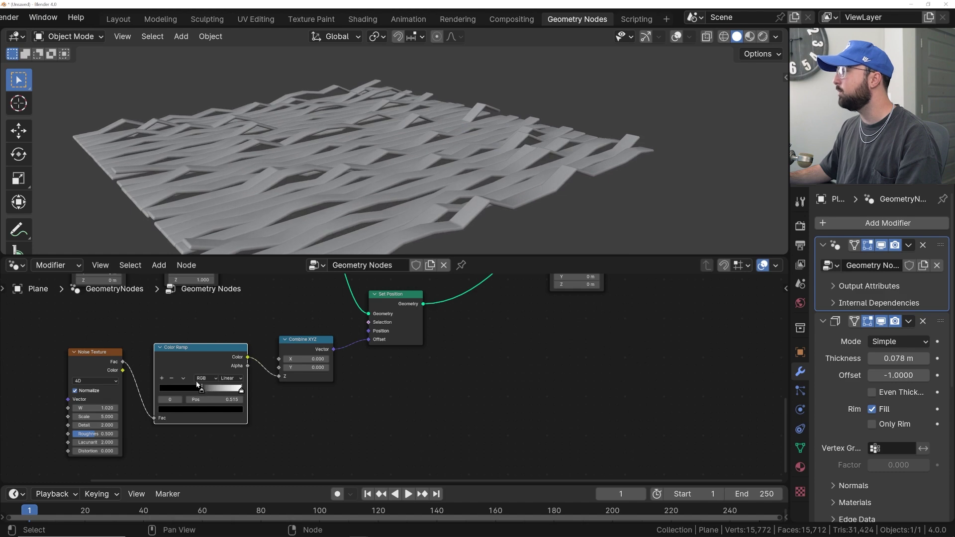
Set the Quadratic Bezier node's Resolution to 100
{"action": "middle_click_drag", "start_coordinate": [196, 382], "coordinate": [184, 530]}
{"action": "middle_click_drag", "start_coordinate": [75, 297], "coordinate": [183, 329]}
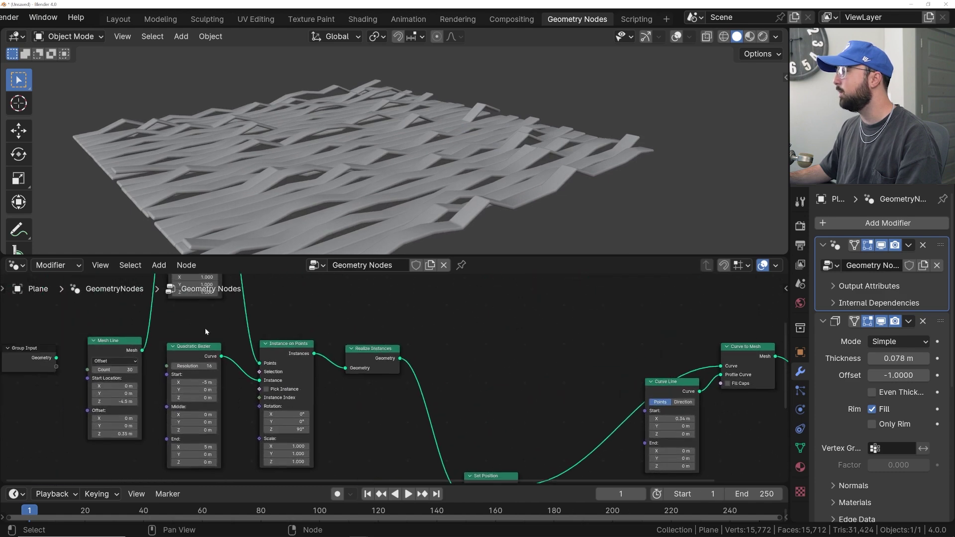
{"action": "scroll", "coordinate": [172, 369], "scroll_direction": "up", "scroll_amount": 2}
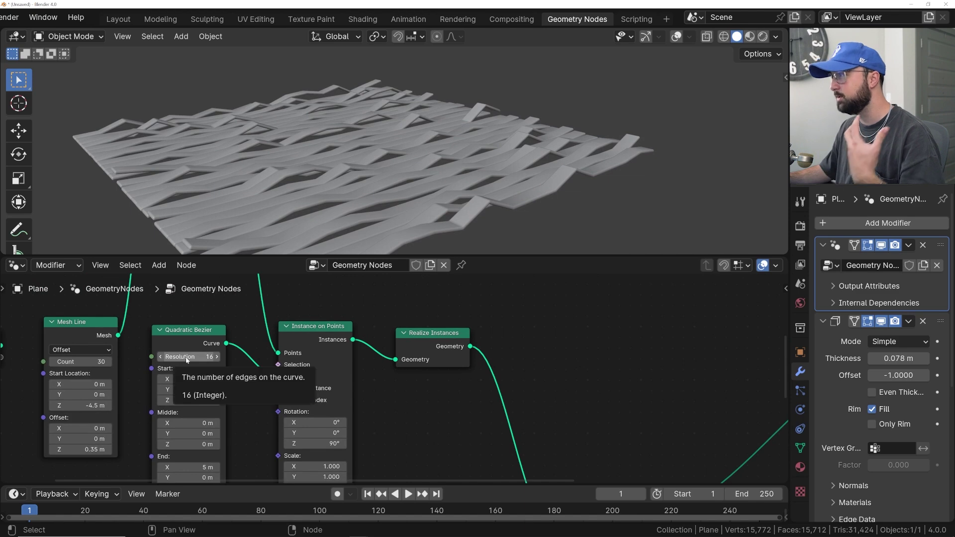
{"action": "double_click", "coordinate": [187, 357]}
{"action": "type", "text": "10"}
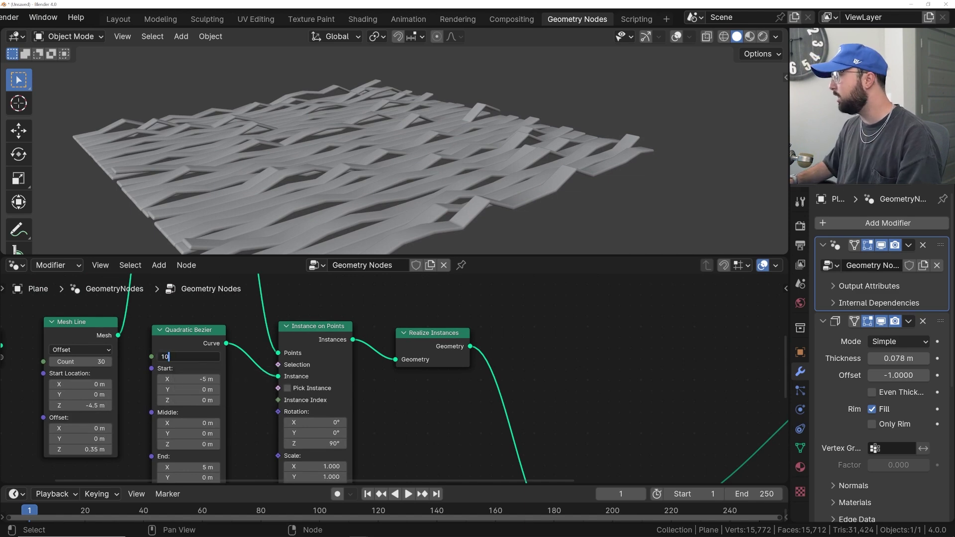
{"action": "type", "text": "0"}
{"action": "key", "text": "Return"}
Set the Noise Texture's Detail to 0 and its Scale to 0.4
{"action": "scroll", "coordinate": [247, 419], "scroll_direction": "down", "scroll_amount": 7}
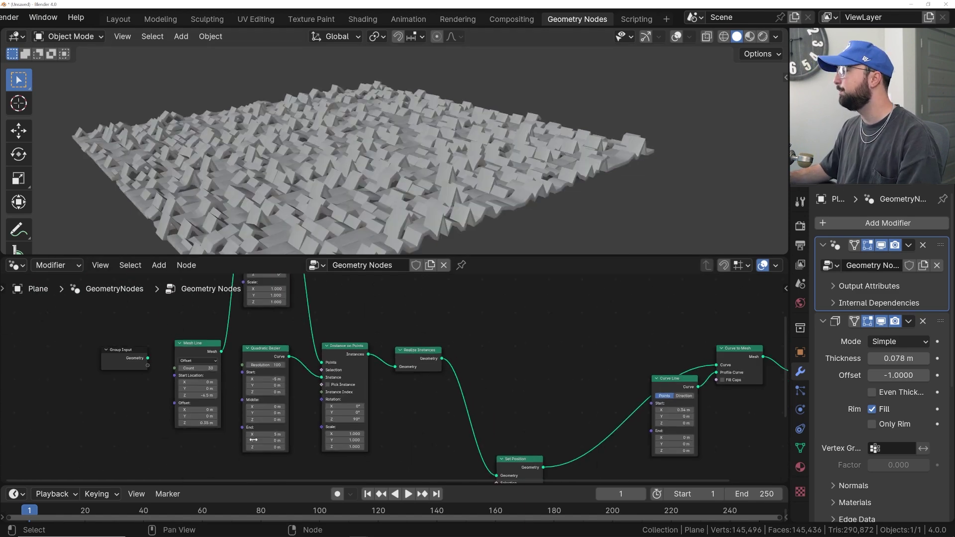
{"action": "middle_click_drag", "start_coordinate": [259, 470], "coordinate": [273, 360]}
{"action": "scroll", "coordinate": [345, 391], "scroll_direction": "up", "scroll_amount": 3}
{"action": "middle_click_drag", "start_coordinate": [345, 391], "coordinate": [328, 268]}
{"action": "scroll", "coordinate": [275, 326], "scroll_direction": "up", "scroll_amount": 4}
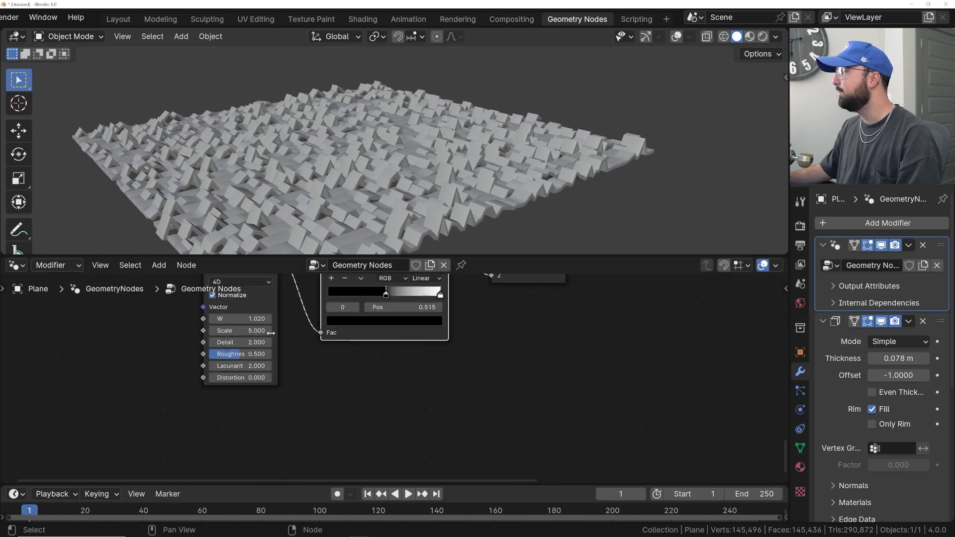
{"action": "mouse_move", "coordinate": [251, 343]}
{"action": "left_mouse_down"}
{"action": "mouse_move", "coordinate": [234, 343]}
{"action": "mouse_move", "coordinate": [252, 348]}
{"action": "left_mouse_up"}
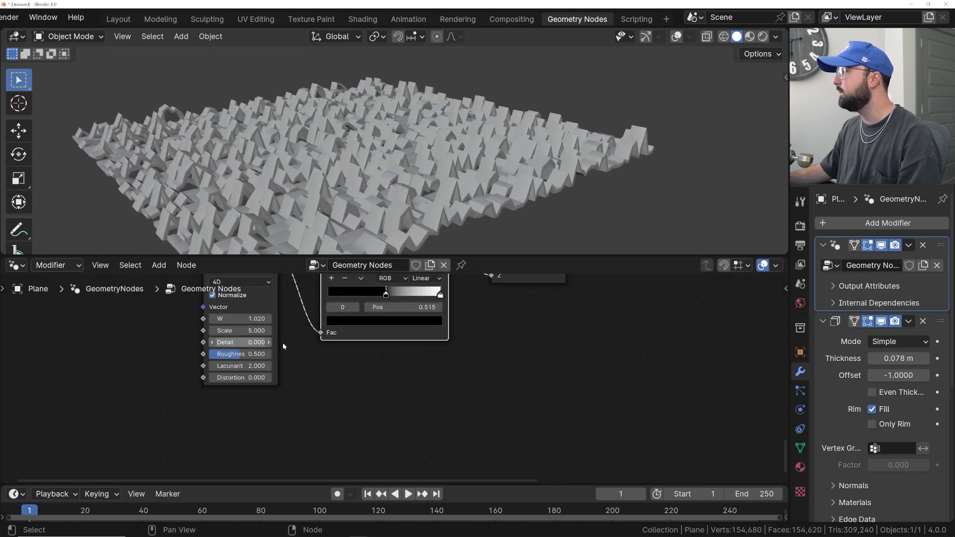
{"action": "left_click", "coordinate": [256, 330]}
{"action": "key", "text": "BackSpace"}
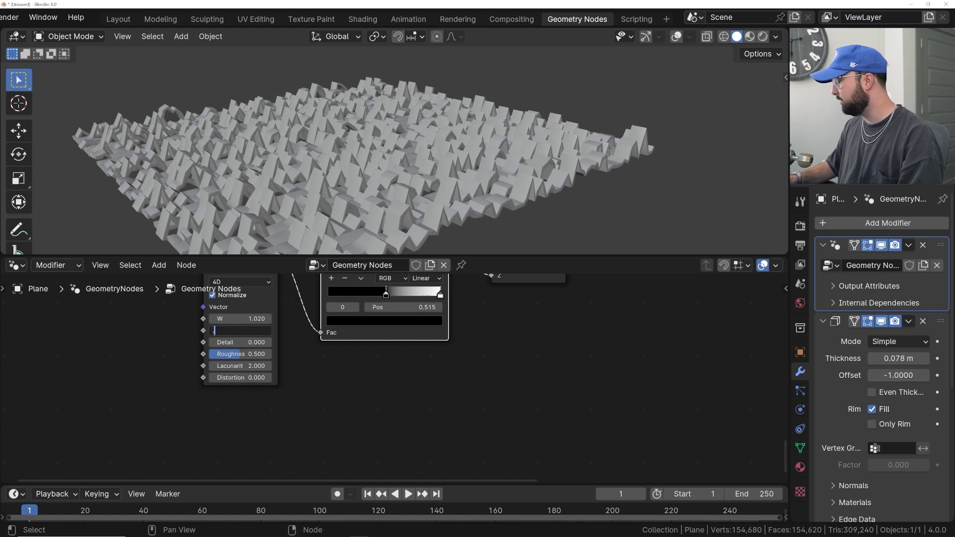
{"action": "type", "text": ".4"}
{"action": "key", "text": "Return"}
Inspect the bends in the strips up close and set the Color Ramp's interpolation to Ease
{"action": "scroll", "coordinate": [405, 181], "scroll_direction": "up", "scroll_amount": 5}
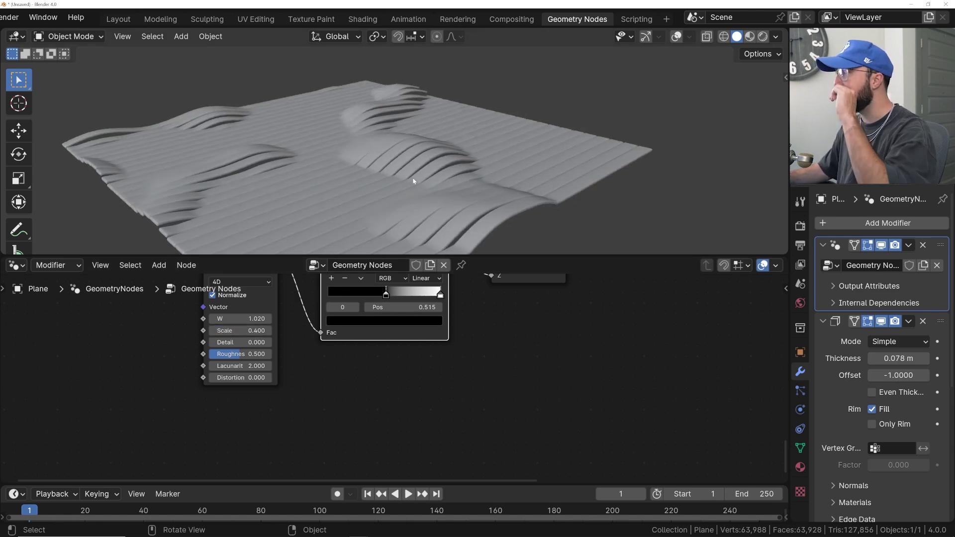
{"action": "middle_click_drag", "start_coordinate": [409, 195], "coordinate": [394, 199]}
{"action": "scroll", "coordinate": [281, 200], "scroll_direction": "up", "scroll_amount": 6}
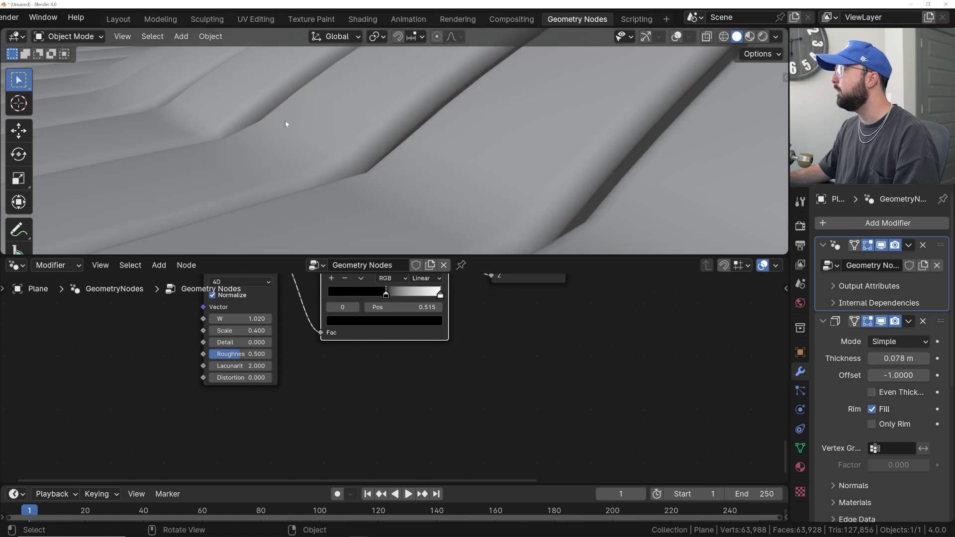
{"action": "scroll", "coordinate": [285, 122], "scroll_direction": "down", "scroll_amount": 8}
{"action": "middle_click_drag", "start_coordinate": [348, 135], "coordinate": [358, 158]}
{"action": "middle_click_drag", "start_coordinate": [426, 341], "coordinate": [371, 429]}
{"action": "scroll", "coordinate": [372, 363], "scroll_direction": "up", "scroll_amount": 1}
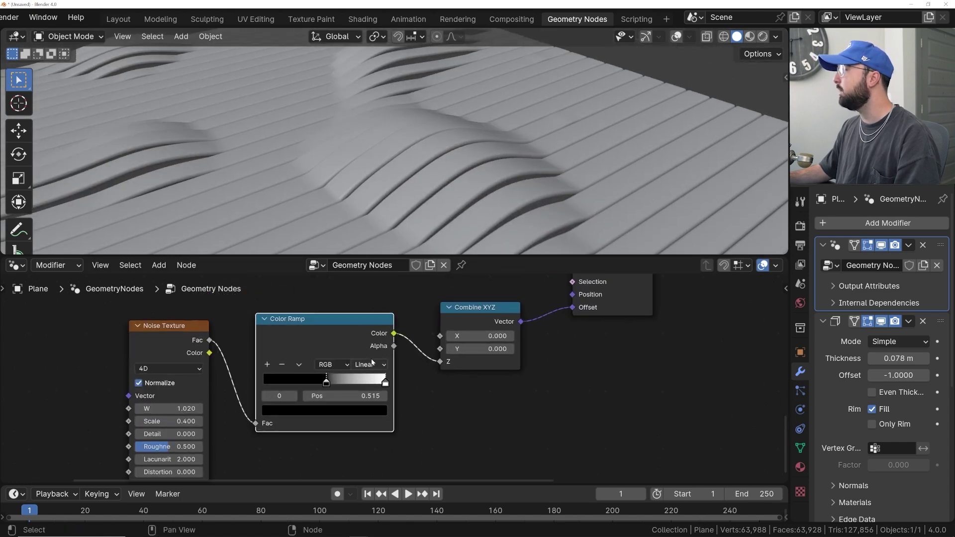
{"action": "left_click", "coordinate": [372, 364]}
{"action": "left_click", "coordinate": [368, 393]}
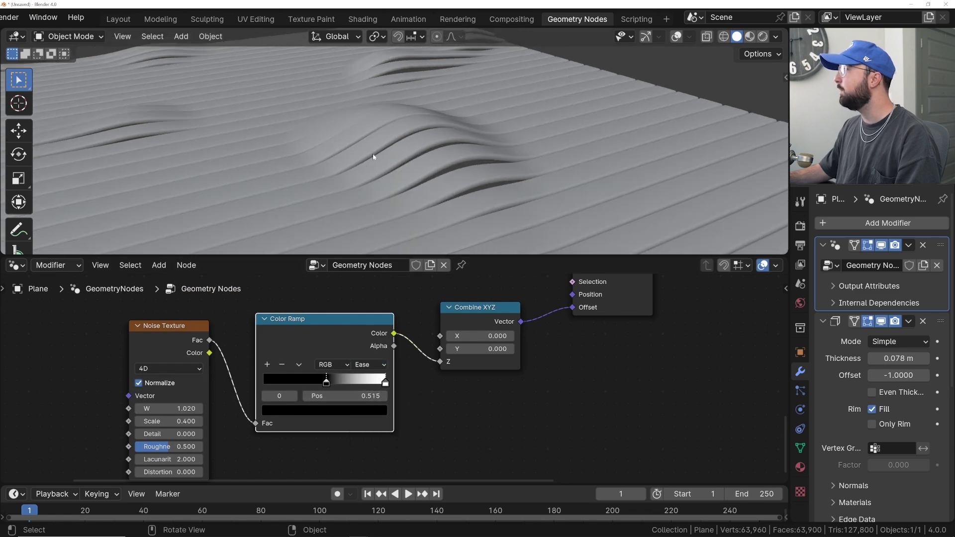
Compare the strips with the Color Ramp's interpolation set to Linear and back to Ease
{"action": "left_click", "coordinate": [369, 364]}
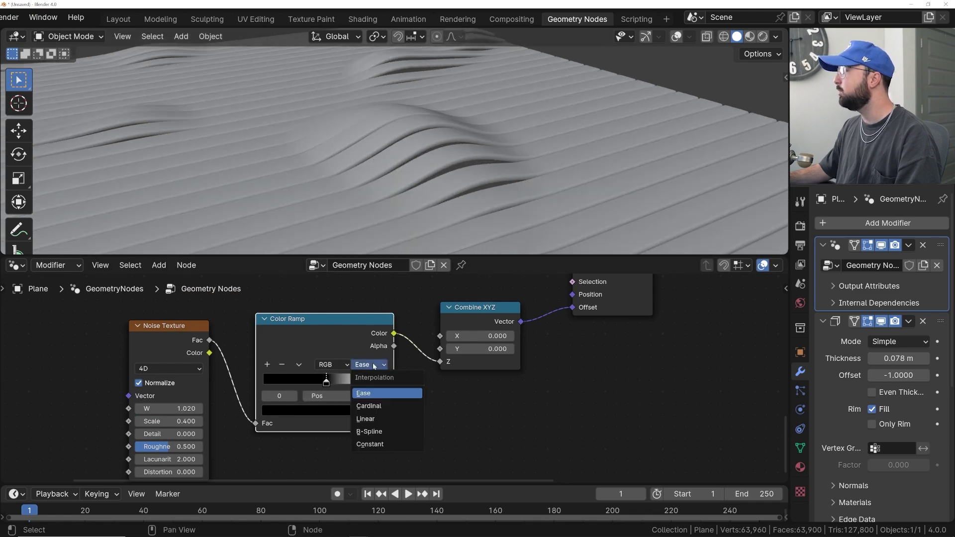
{"action": "left_click", "coordinate": [373, 420]}
{"action": "left_click", "coordinate": [371, 364]}
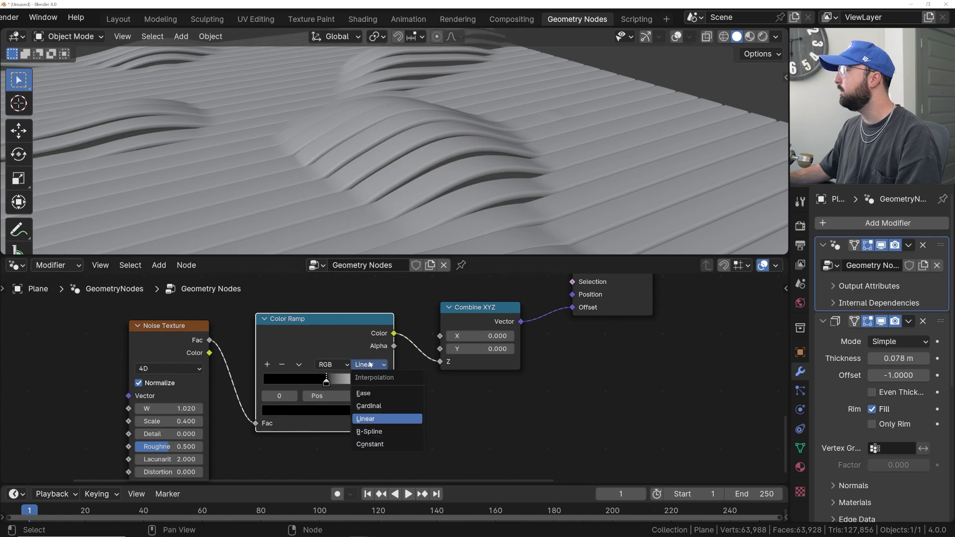
{"action": "left_click", "coordinate": [369, 393]}
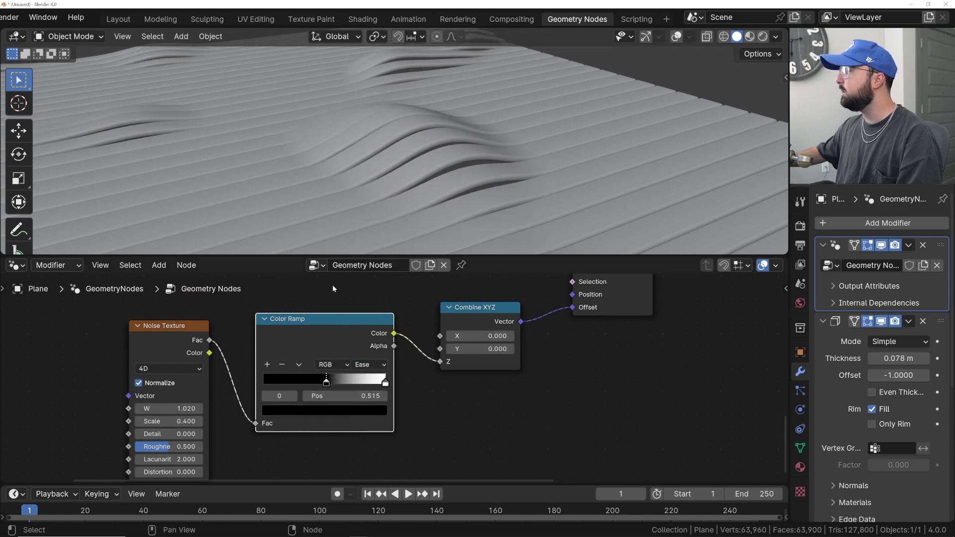
{"action": "middle_click_drag", "start_coordinate": [294, 183], "coordinate": [268, 189]}
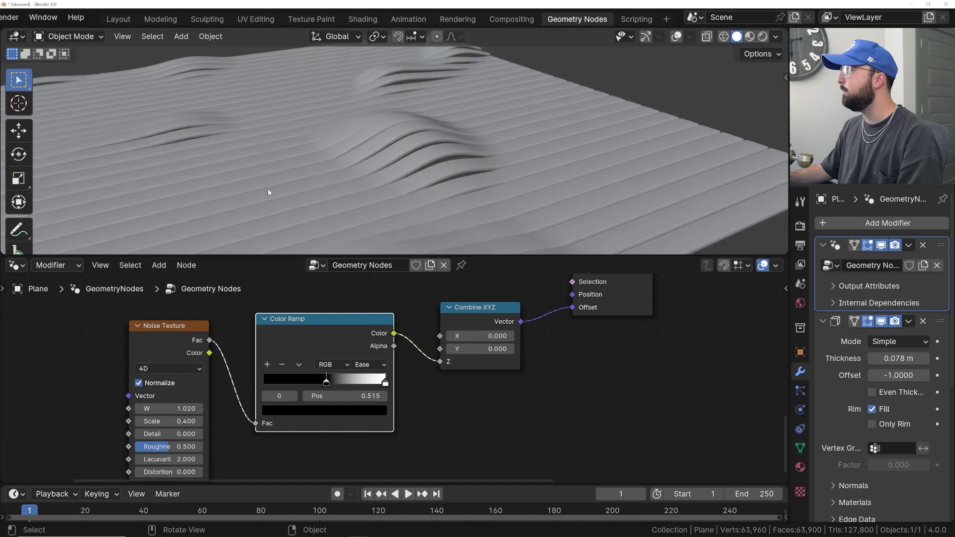
{"action": "scroll", "coordinate": [268, 192], "scroll_direction": "down", "scroll_amount": 4}
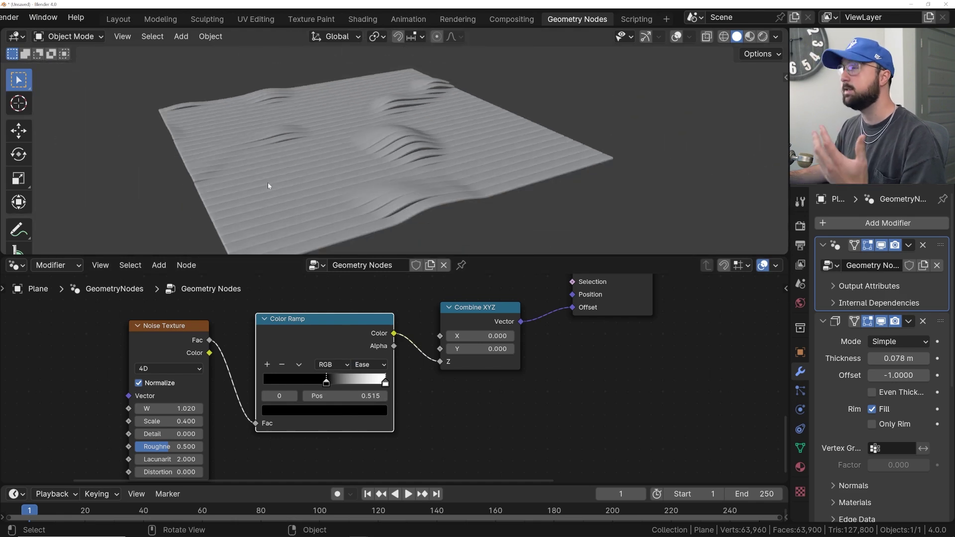
Try B-Spline interpolation on the Color Ramp with its black stop moved toward white, and undo both changes
{"action": "scroll", "coordinate": [398, 358], "scroll_direction": "up", "scroll_amount": 2}
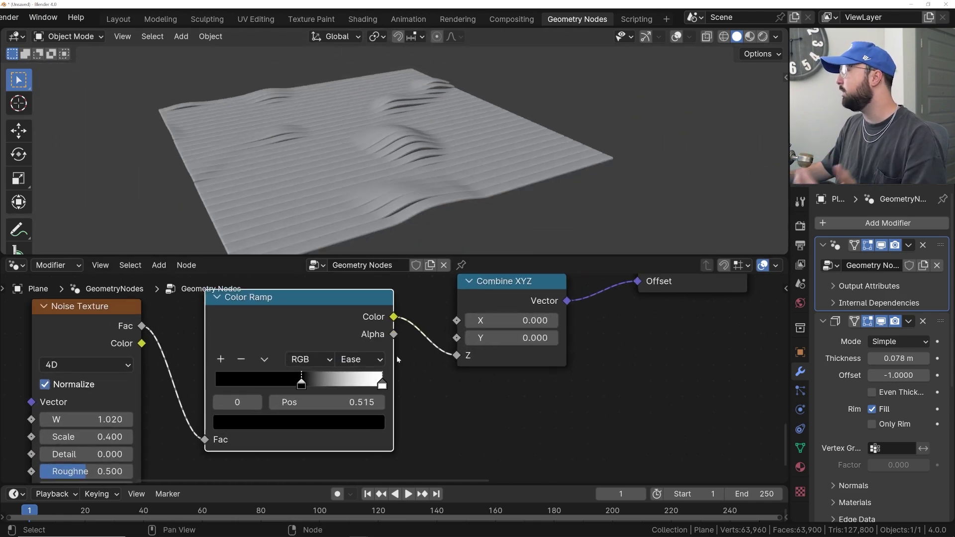
{"action": "left_click", "coordinate": [361, 359]}
{"action": "left_click", "coordinate": [363, 451]}
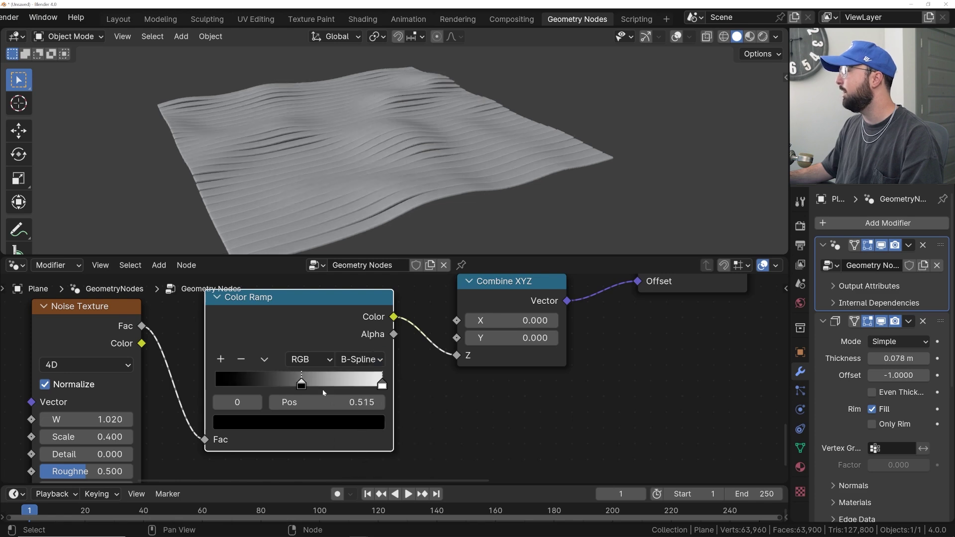
{"action": "left_click_drag", "start_coordinate": [308, 383], "coordinate": [363, 384]}
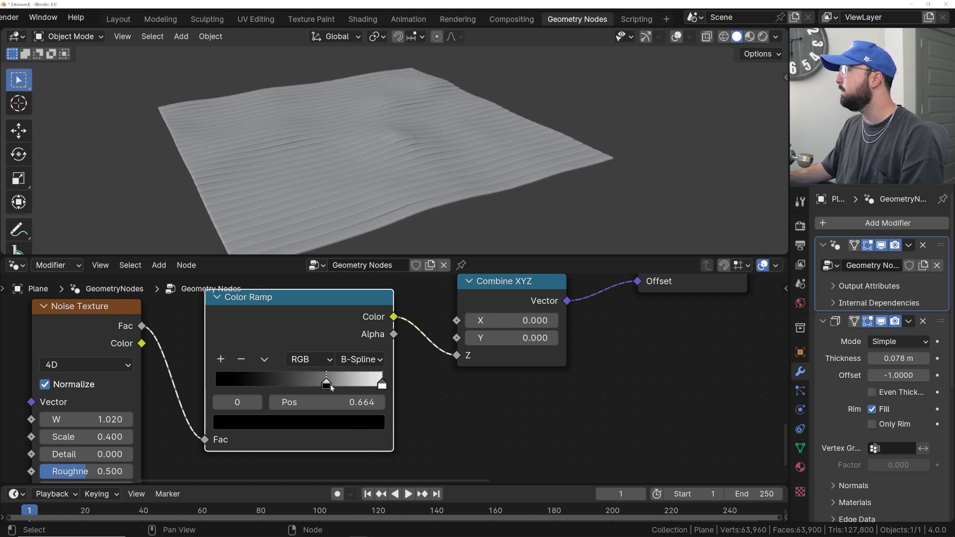
{"action": "key", "text": "ctrl+z"}
{"action": "key", "text": "ctrl+z"}
{"action": "middle_click_drag", "start_coordinate": [362, 200], "coordinate": [362, 201]}
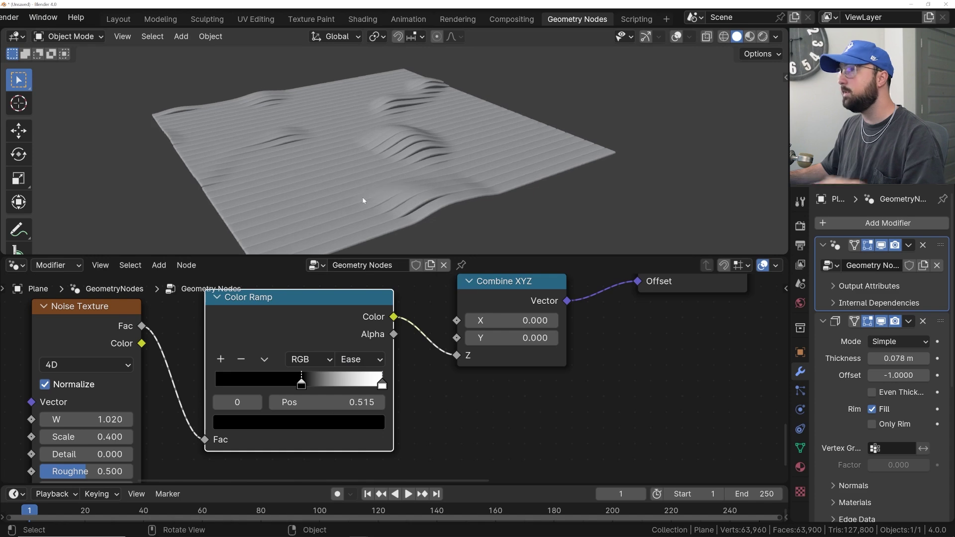
Move the Color Ramp's black stop to 0.438 and set the Noise Texture's W to 9.800
{"action": "left_click", "coordinate": [286, 386]}
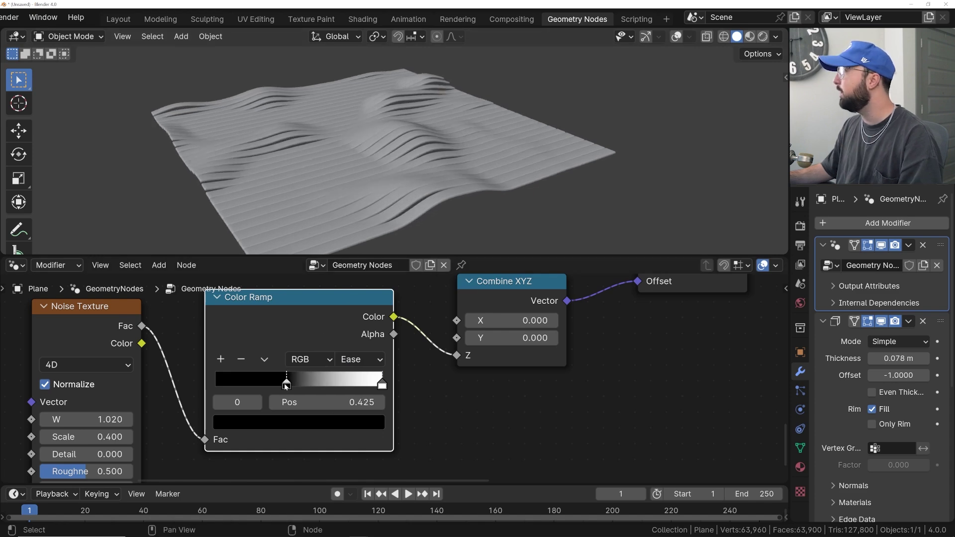
{"action": "left_click_drag", "start_coordinate": [287, 386], "coordinate": [289, 386]}
{"action": "middle_click_drag", "start_coordinate": [277, 139], "coordinate": [326, 168]}
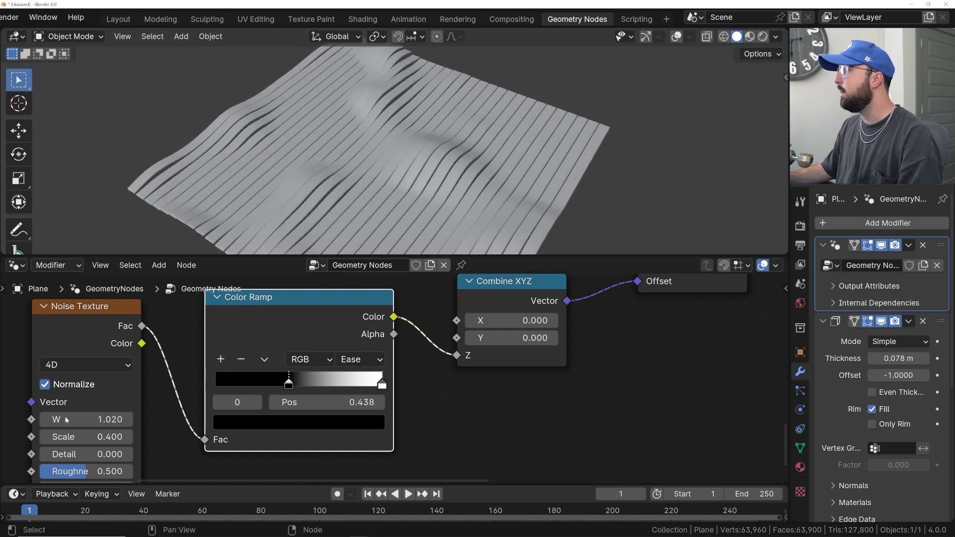
{"action": "left_click_drag", "start_coordinate": [66, 420], "coordinate": [505, 420]}
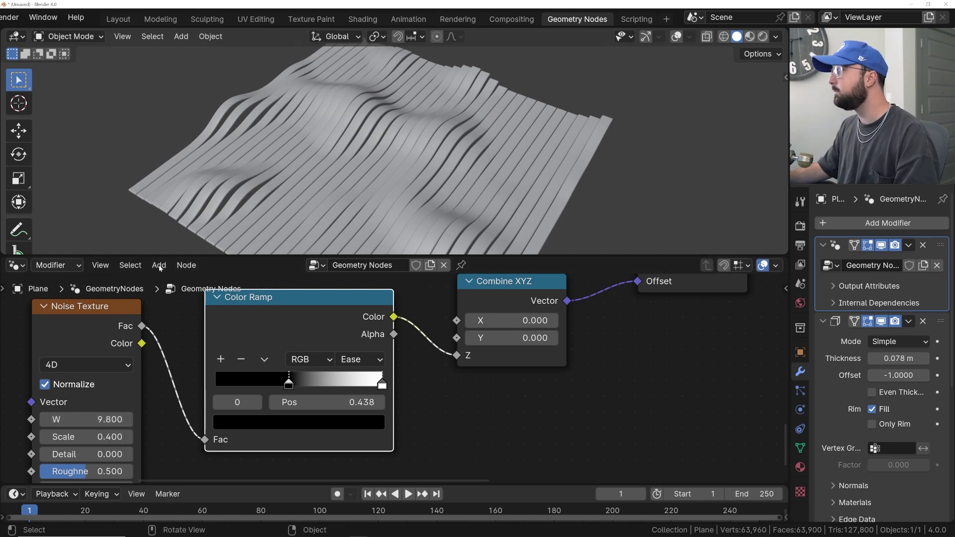
{"action": "scroll", "coordinate": [106, 386], "scroll_direction": "down", "scroll_amount": 2}
{"action": "middle_click_drag", "start_coordinate": [107, 386], "coordinate": [231, 359]}
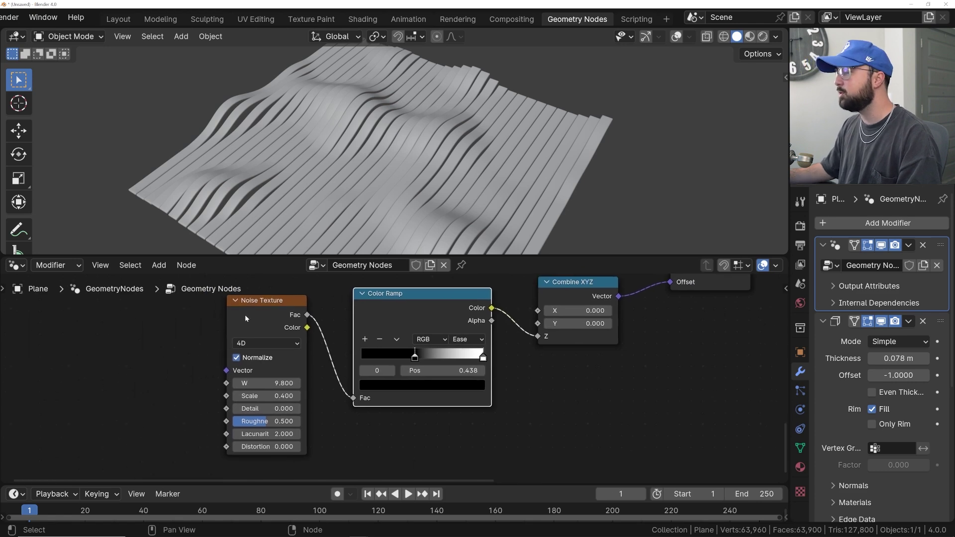
{"action": "scroll", "coordinate": [244, 314], "scroll_direction": "down", "scroll_amount": 1}
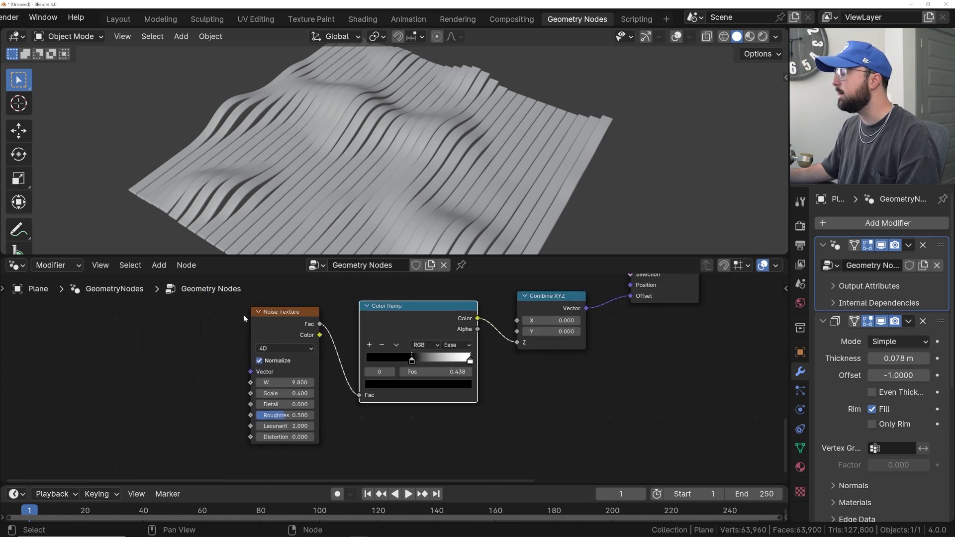
{"action": "middle_click_drag", "start_coordinate": [160, 362], "coordinate": [179, 363]}
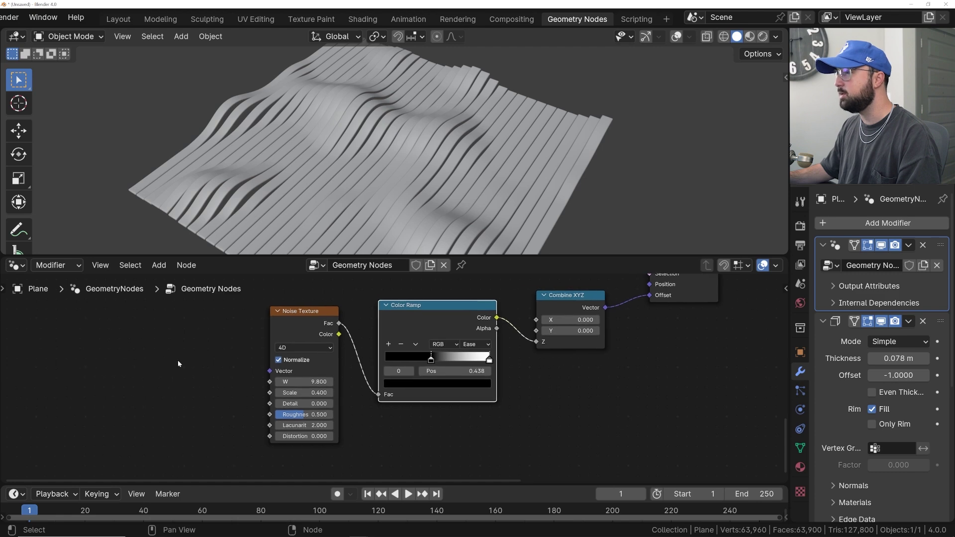
{"action": "key", "text": "shift+a"}
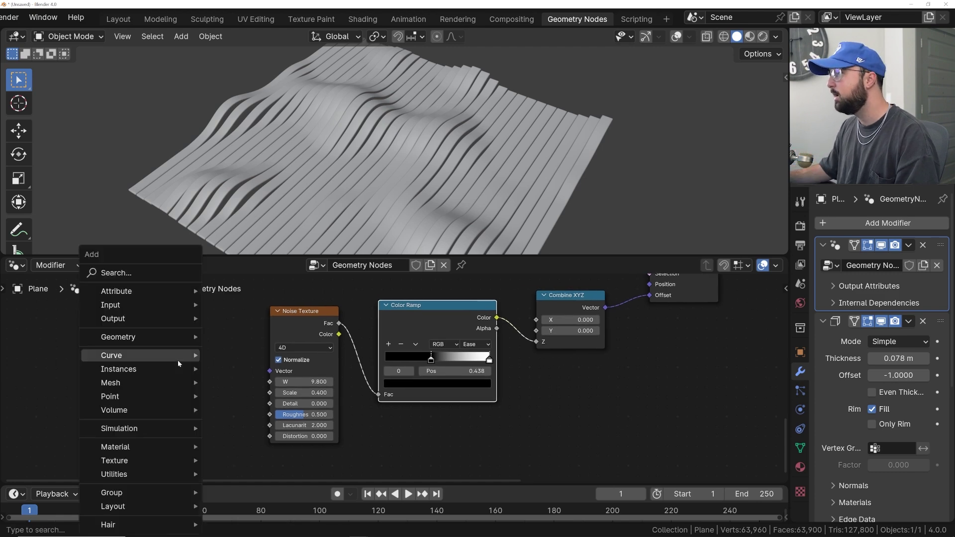
{"action": "left_click", "coordinate": [102, 282]}
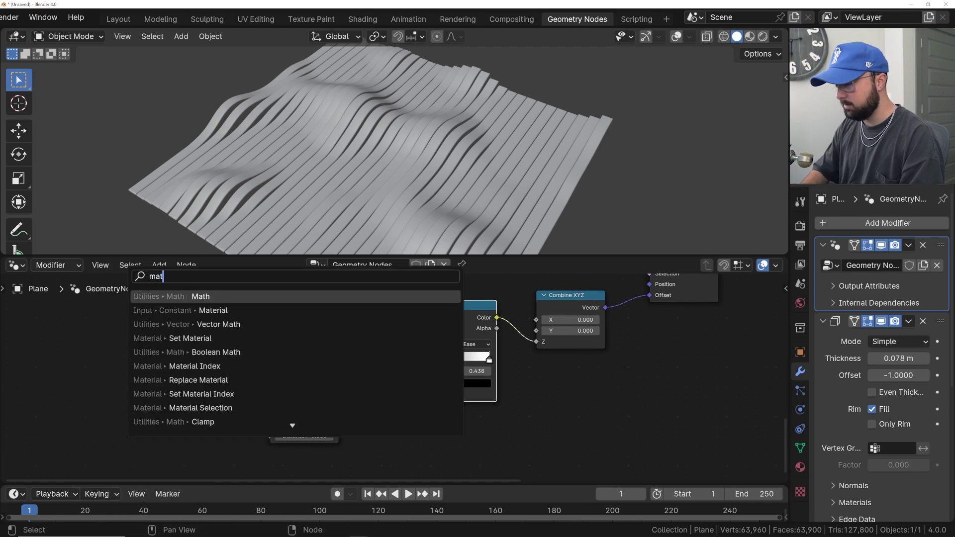
{"action": "type", "text": "h"}
{"action": "key", "text": "Return"}
{"action": "left_click", "coordinate": [106, 354]}
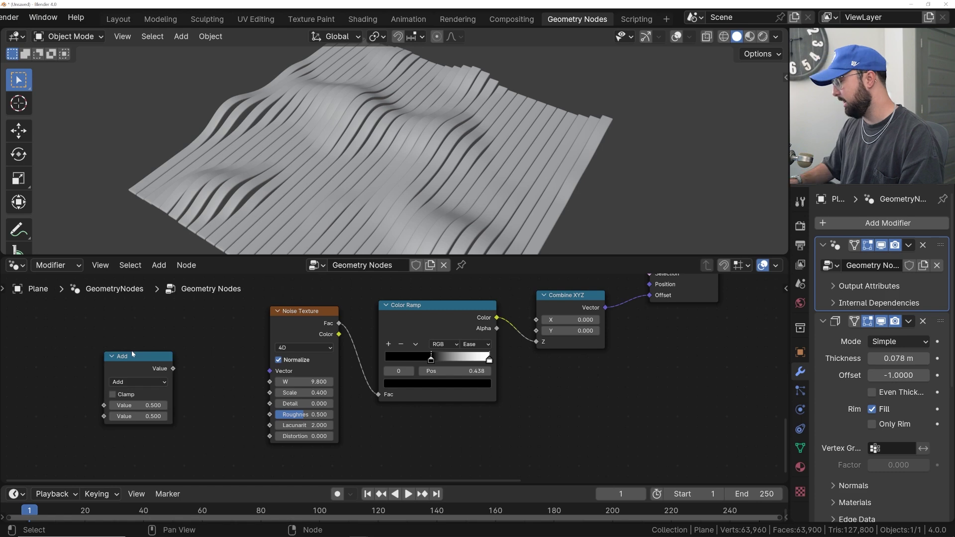
{"action": "key", "text": "shift+a"}
{"action": "left_click", "coordinate": [143, 362]}
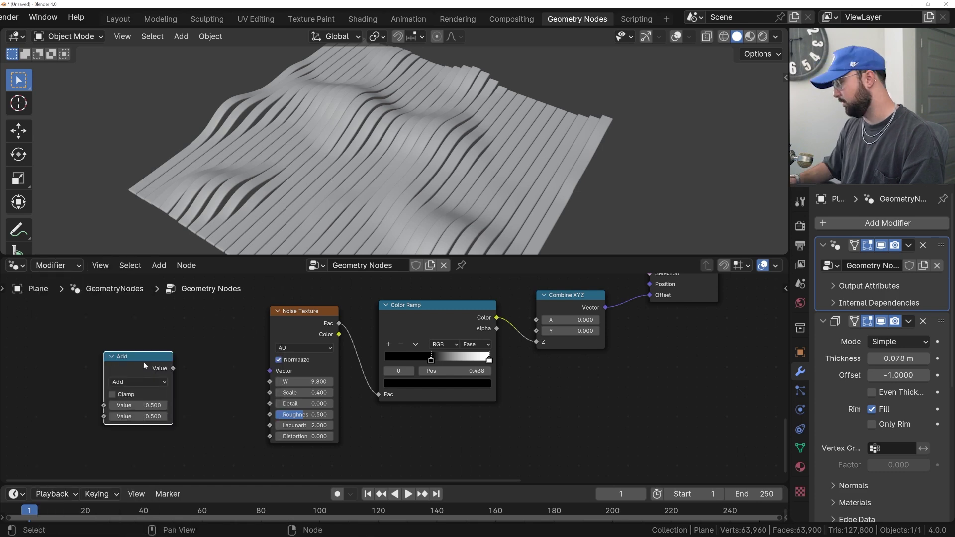
Add a Vector Math node set to Divide and connect its output to the Noise Texture's Vector input
{"action": "key", "text": "shift+a"}
{"action": "left_click", "coordinate": [81, 273]}
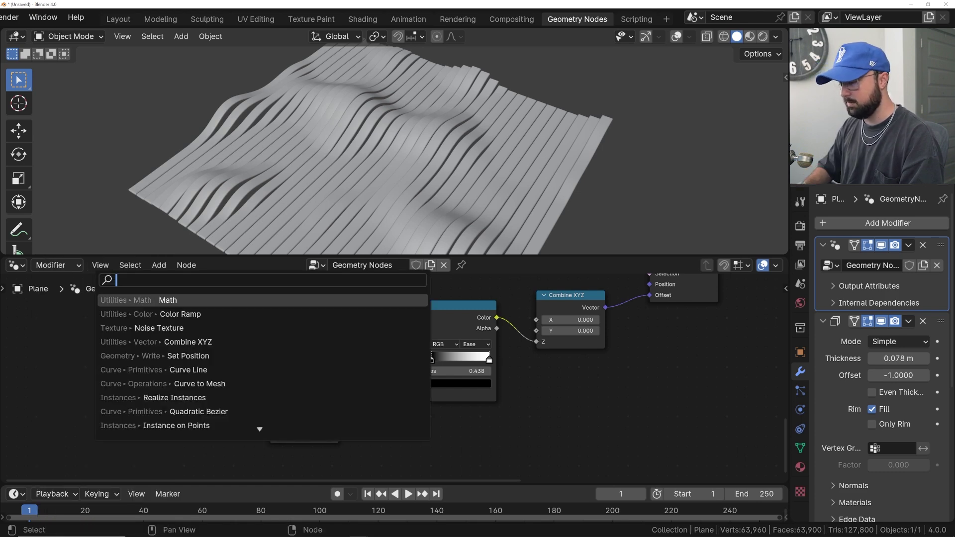
{"action": "type", "text": "vec"}
{"action": "key", "text": "Down"}
{"action": "key", "text": "Down"}
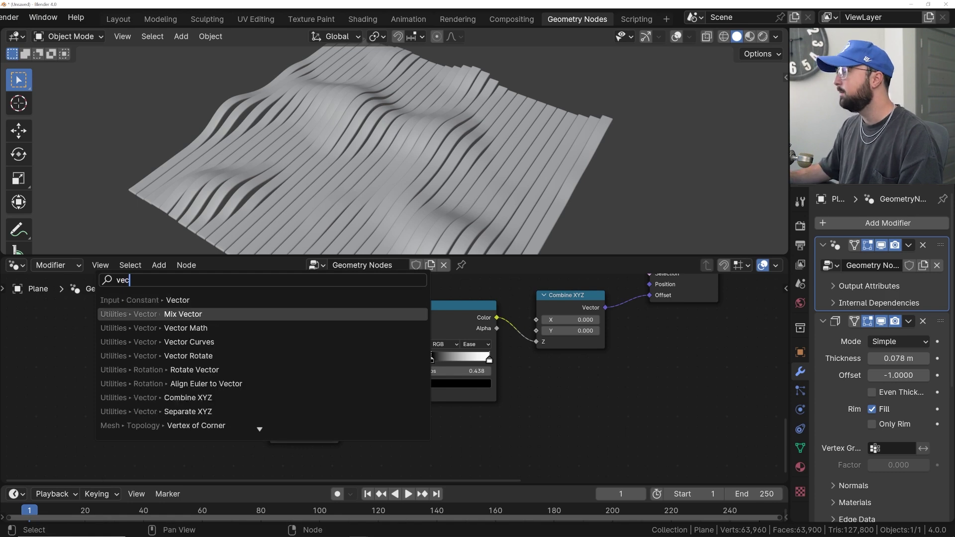
{"action": "key", "text": "Return"}
{"action": "left_click", "coordinate": [140, 367]}
{"action": "left_click", "coordinate": [140, 367]}
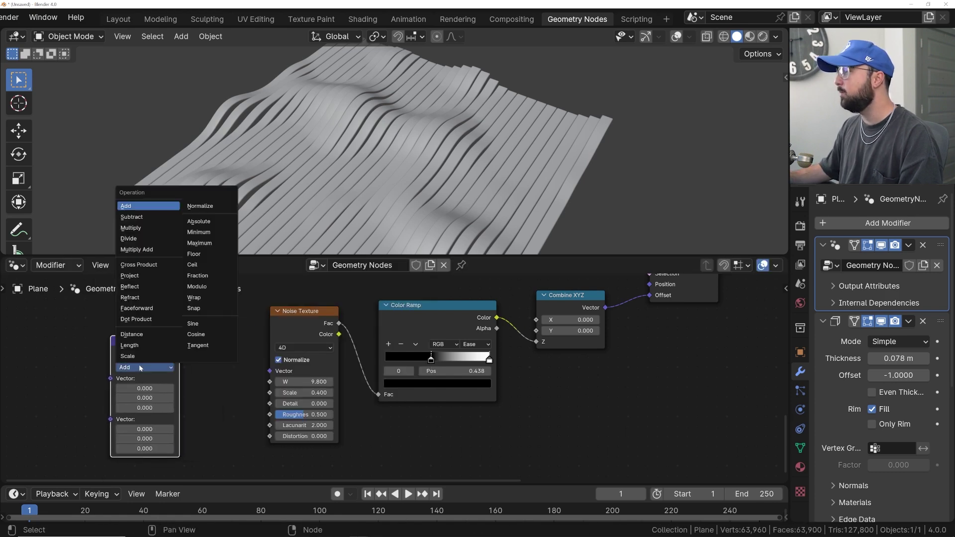
{"action": "left_click", "coordinate": [151, 238]}
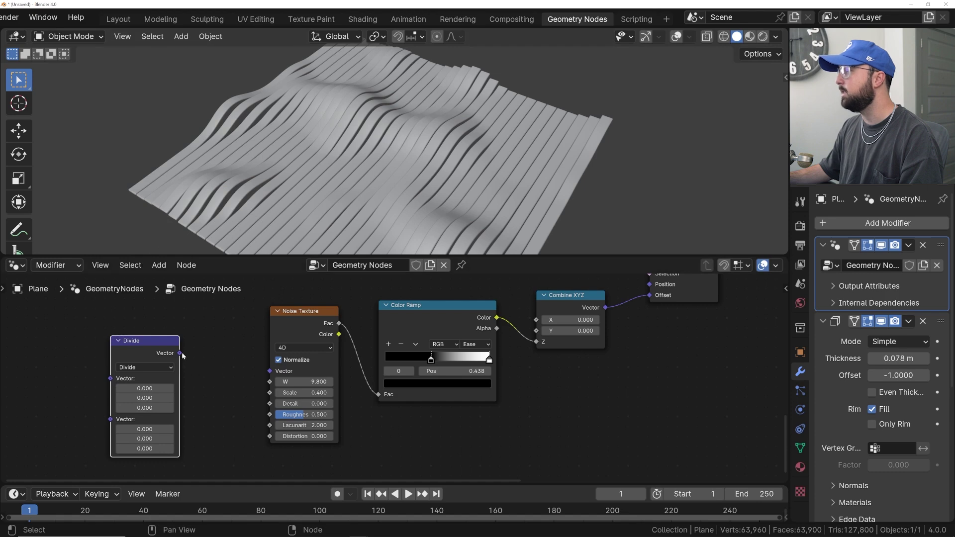
{"action": "left_click_drag", "start_coordinate": [180, 353], "coordinate": [268, 371]}
Add a Position node before the Divide node and connect its output to the Divide node's first Vector input
{"action": "middle_click_drag", "start_coordinate": [178, 353], "coordinate": [254, 354]}
{"action": "key", "text": "shift+a"}
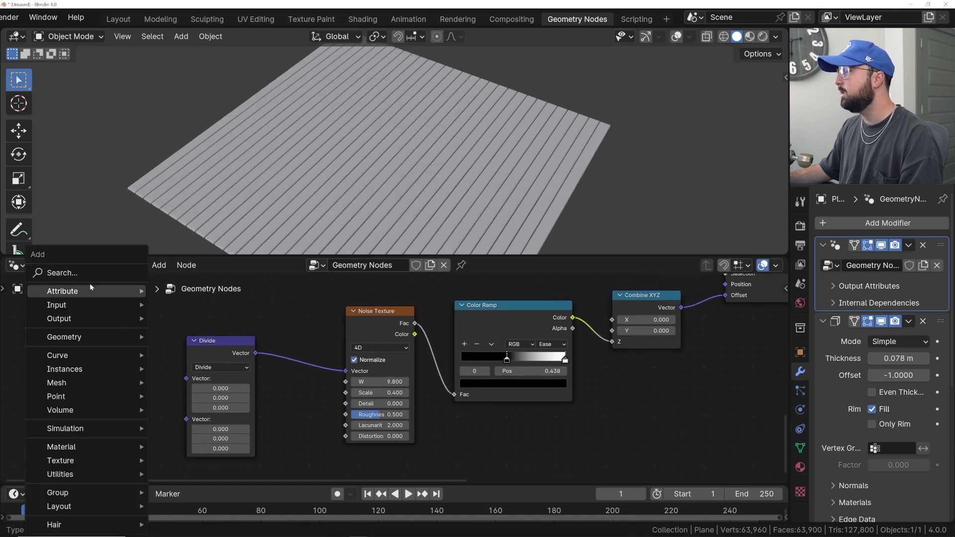
{"action": "left_click", "coordinate": [92, 272]}
{"action": "type", "text": "pos"}
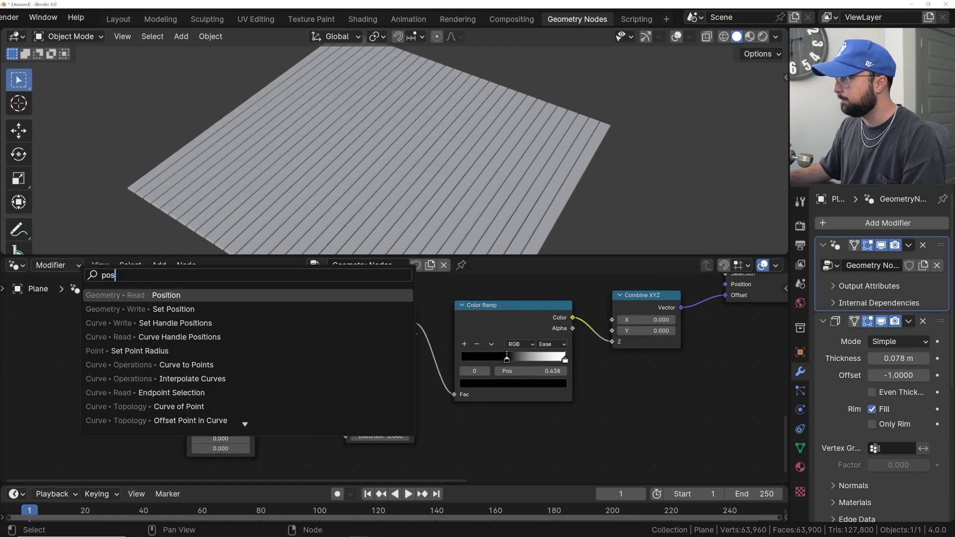
{"action": "key", "text": "Return"}
{"action": "left_click", "coordinate": [73, 365]}
{"action": "left_click_drag", "start_coordinate": [108, 371], "coordinate": [194, 381]}
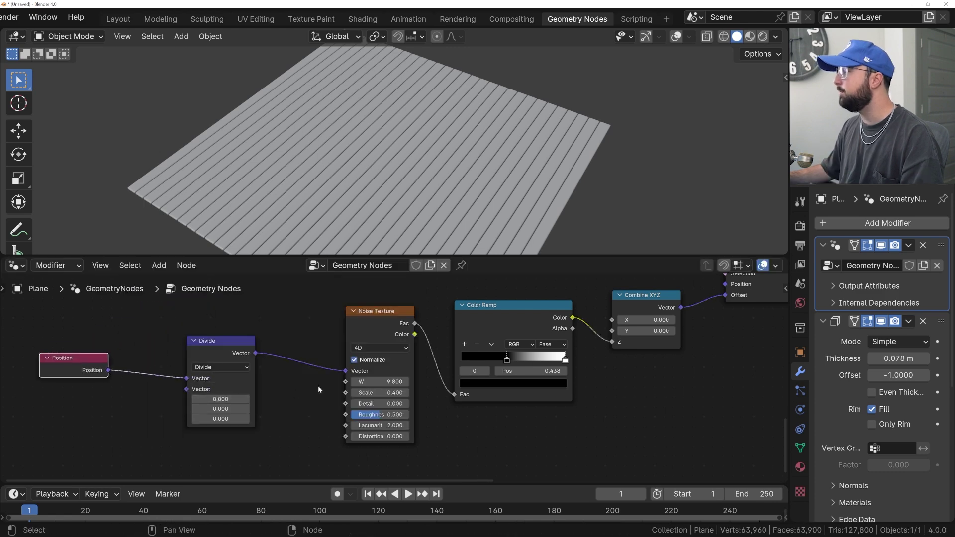
Set all three components of the Divide node's second vector to 1.000 and move the node slightly up
{"action": "left_click", "coordinate": [235, 399]}
{"action": "type", "text": "1"}
{"action": "key", "text": "Return"}
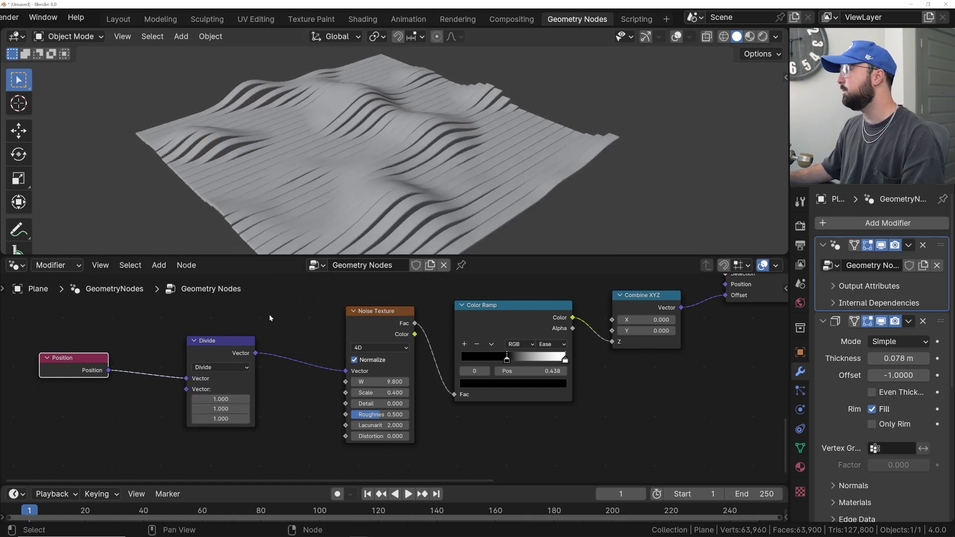
{"action": "left_click_drag", "start_coordinate": [225, 350], "coordinate": [221, 334]}
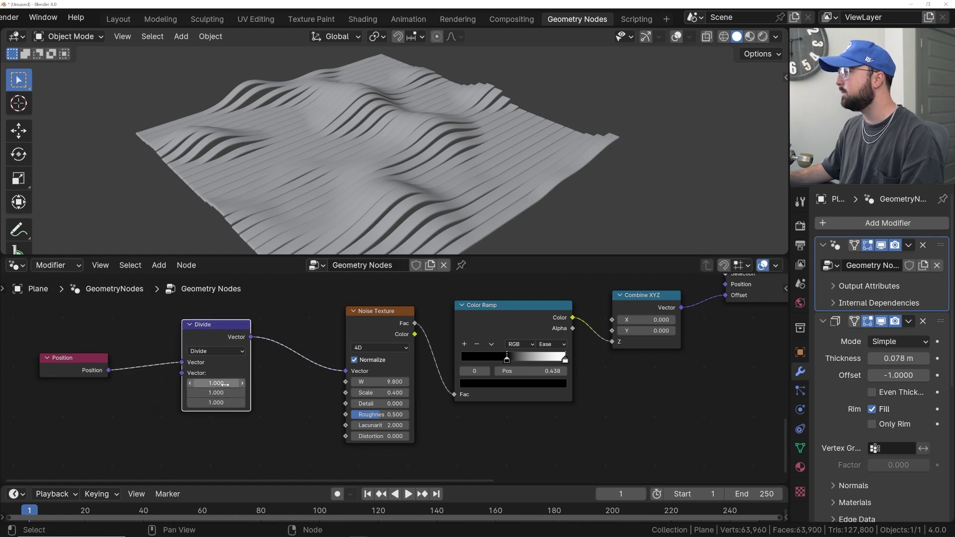
Try different values in the Divide node's second vector, and restore its components
{"action": "mouse_move", "coordinate": [224, 381]}
{"action": "left_mouse_down"}
{"action": "mouse_move", "coordinate": [176, 381]}
{"action": "mouse_move", "coordinate": [323, 393]}
{"action": "mouse_move", "coordinate": [219, 392]}
{"action": "left_mouse_up"}
{"action": "key", "text": "ctrl+z"}
{"action": "key", "text": "BackSpace"}
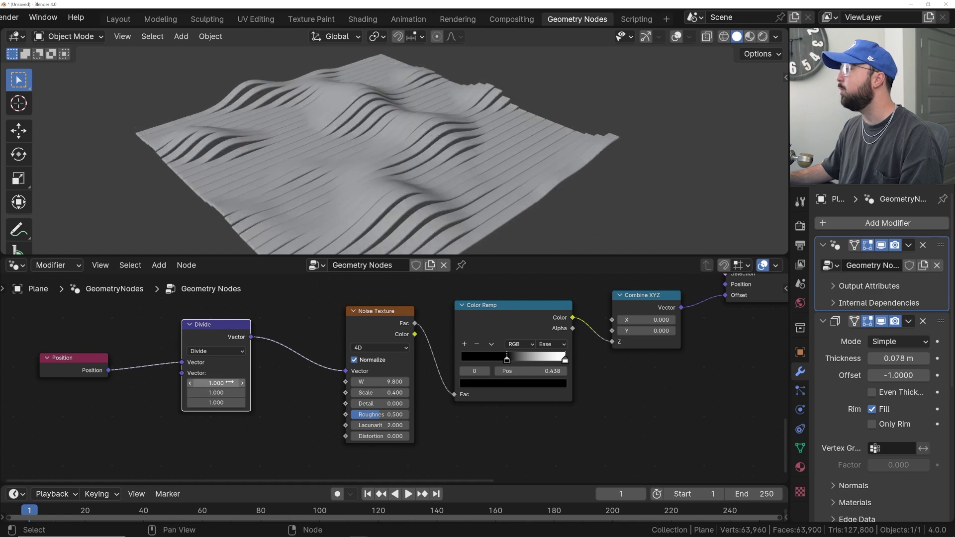
Try the Multiply operation on the vector node feeding the Noise Texture, and switch it back to Divide
{"action": "left_click", "coordinate": [217, 351]}
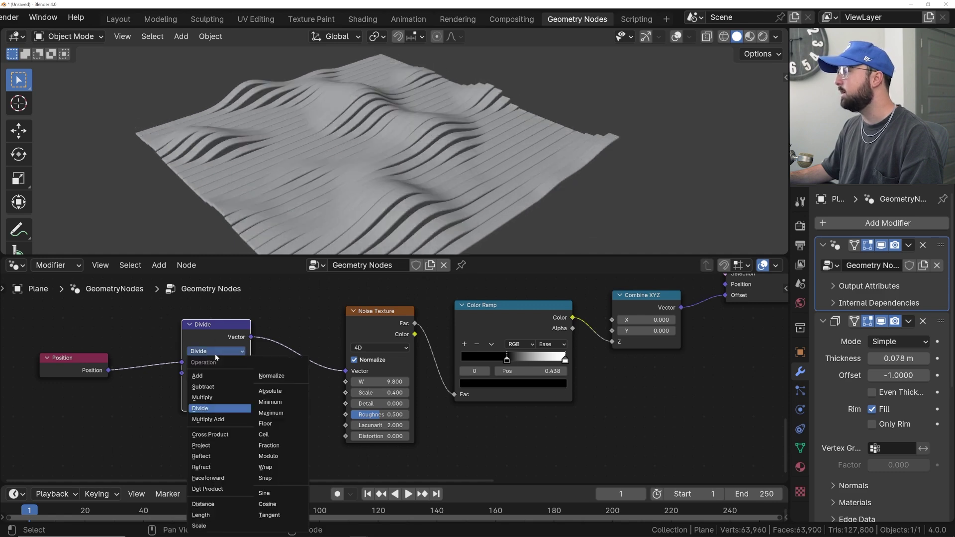
{"action": "left_click", "coordinate": [214, 398]}
{"action": "mouse_move", "coordinate": [220, 386]}
{"action": "left_mouse_down"}
{"action": "mouse_move", "coordinate": [220, 403]}
{"action": "mouse_move", "coordinate": [248, 402]}
{"action": "mouse_move", "coordinate": [223, 382]}
{"action": "left_mouse_up"}
{"action": "key", "text": "ctrl+z"}
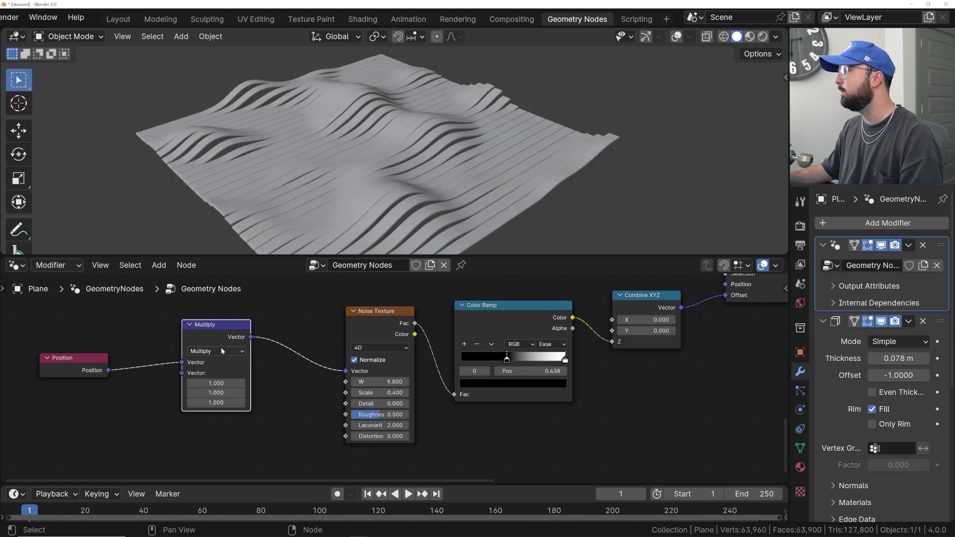
{"action": "left_click", "coordinate": [217, 351]}
{"action": "left_click", "coordinate": [213, 405]}
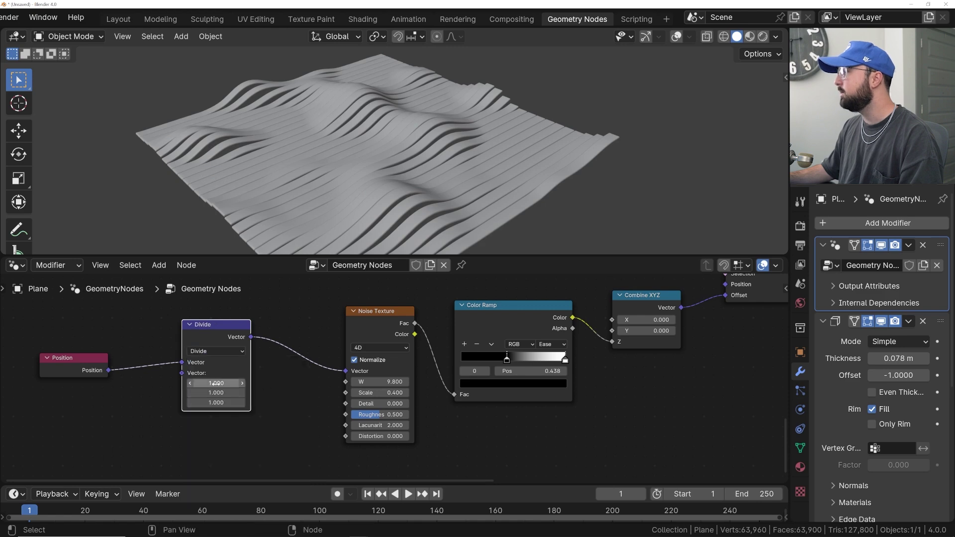
Set the X component of the Divide node's second vector to 0.280 and the Noise Texture's W to 8.950
{"action": "left_click_drag", "start_coordinate": [217, 382], "coordinate": [165, 382]}
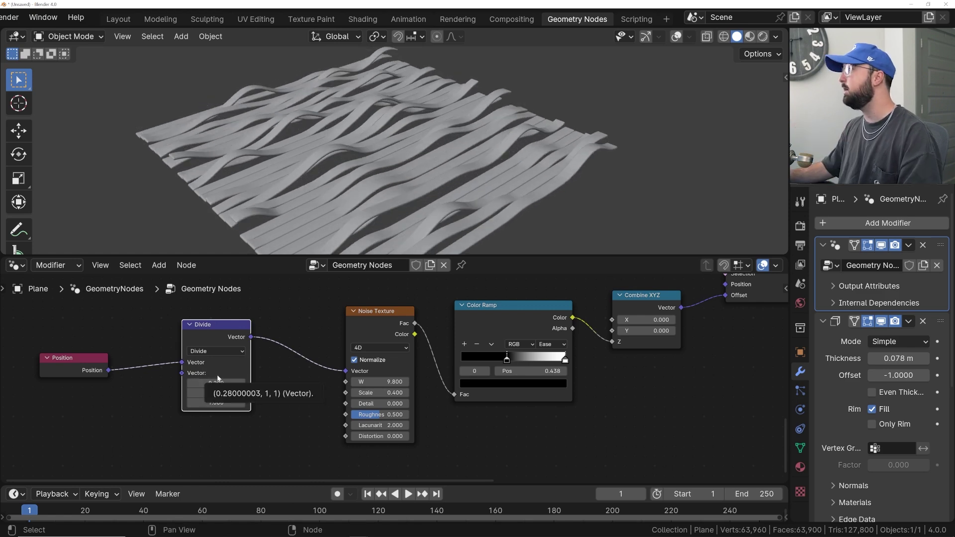
{"action": "left_click_drag", "start_coordinate": [380, 382], "coordinate": [423, 381]}
{"action": "middle_click_drag", "start_coordinate": [414, 172], "coordinate": [462, 180]}
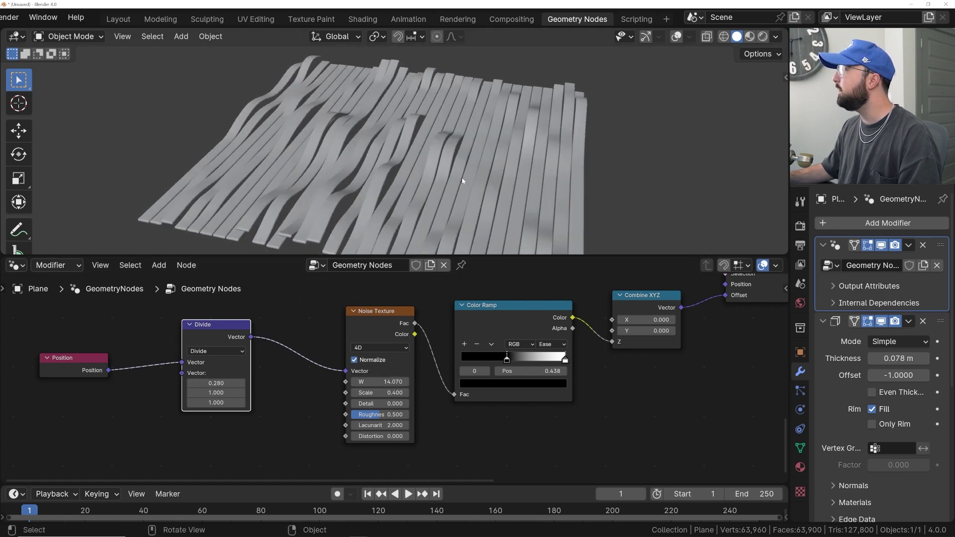
{"action": "middle_click_drag", "start_coordinate": [414, 131], "coordinate": [521, 100]}
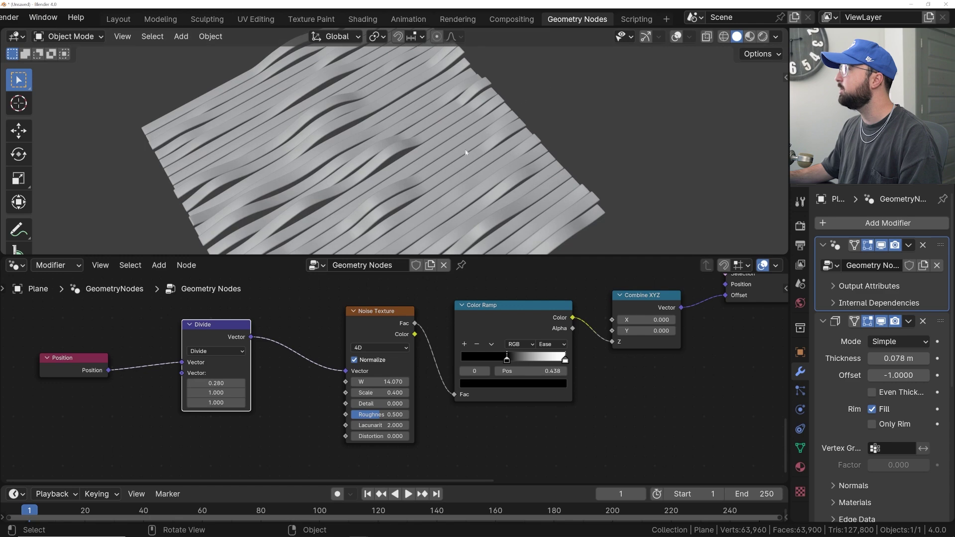
{"action": "middle_click_drag", "start_coordinate": [368, 189], "coordinate": [376, 151]}
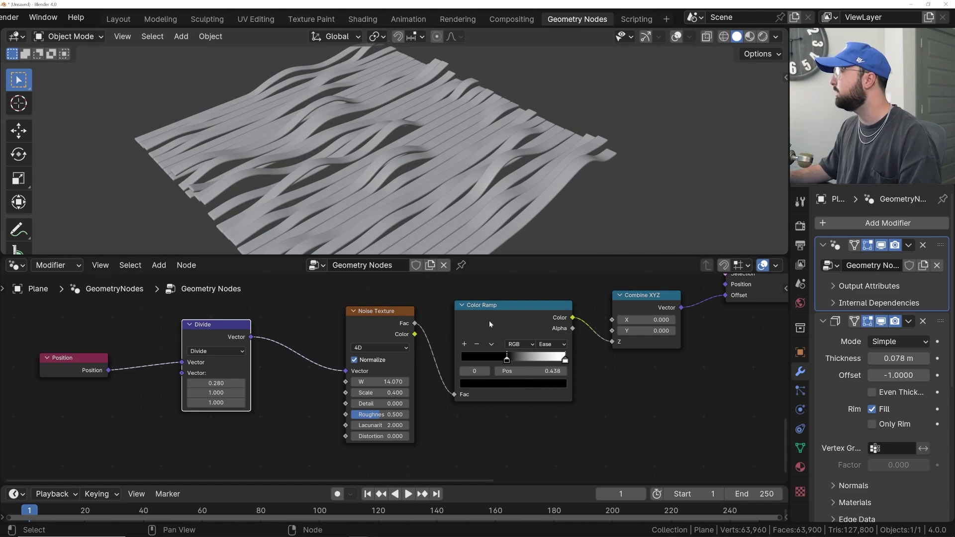
{"action": "mouse_move", "coordinate": [460, 199]}
{"action": "middle_mouse_down"}
{"action": "mouse_move", "coordinate": [500, 224]}
{"action": "mouse_move", "coordinate": [465, 200]}
{"action": "middle_mouse_up"}
{"action": "mouse_move", "coordinate": [383, 382]}
{"action": "left_mouse_down", "text": "shift"}
{"action": "mouse_move", "coordinate": [457, 381]}
{"action": "mouse_move", "coordinate": [368, 382]}
{"action": "left_mouse_up", "text": "shift"}
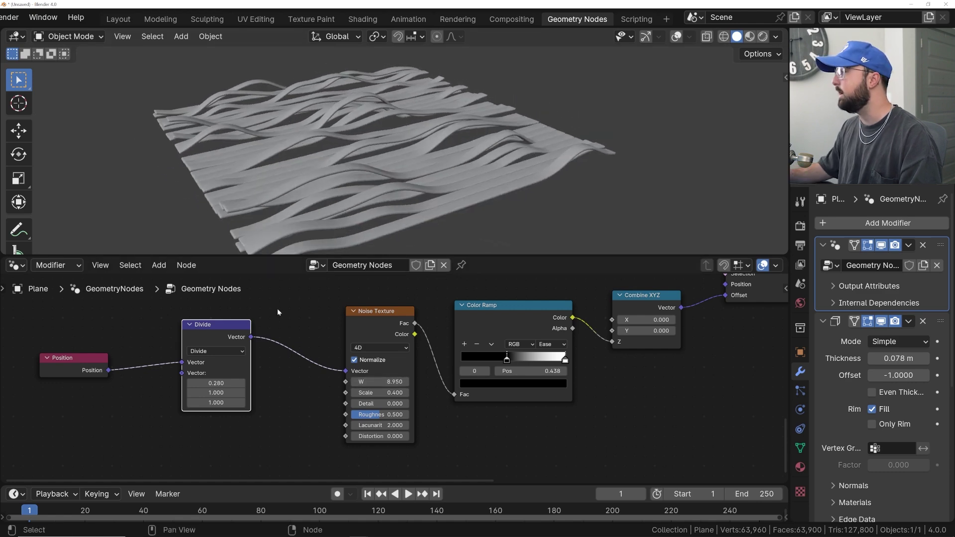
Insert a Vector Math node on the link between the Color Ramp's Color output and the Combine XYZ node's Z input
{"action": "scroll", "coordinate": [284, 391], "scroll_direction": "down", "scroll_amount": 3}
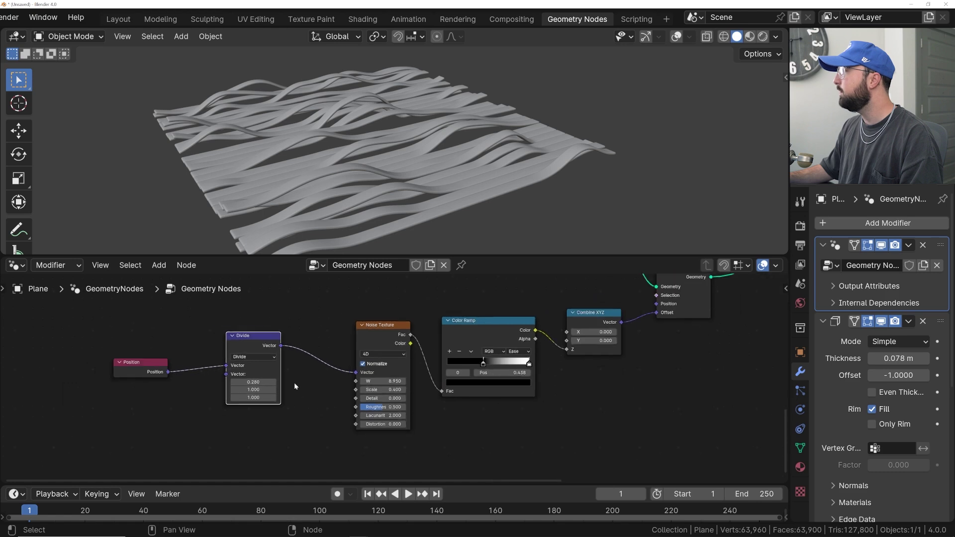
{"action": "middle_click_drag", "start_coordinate": [463, 350], "coordinate": [226, 364]}
{"action": "scroll", "coordinate": [303, 362], "scroll_direction": "up", "scroll_amount": 3}
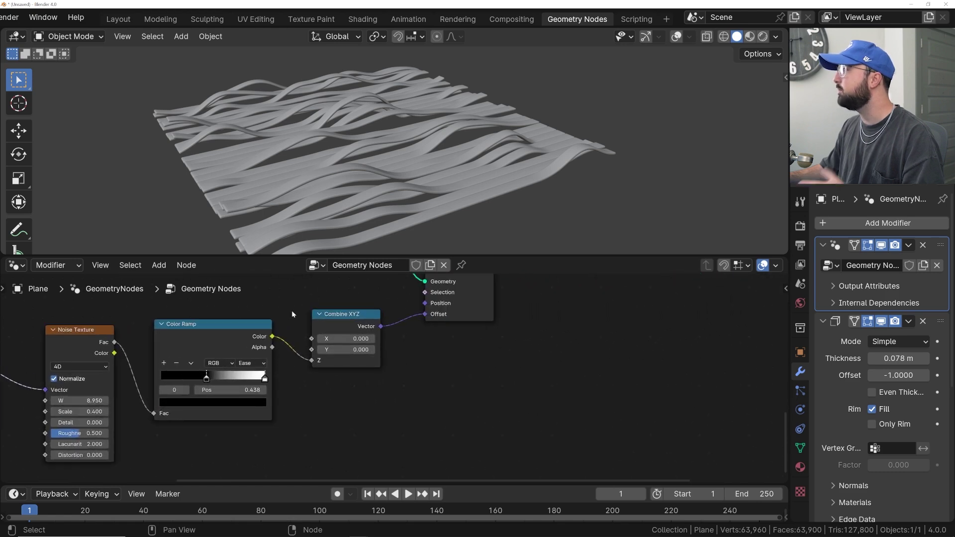
{"action": "key", "text": "shift+a"}
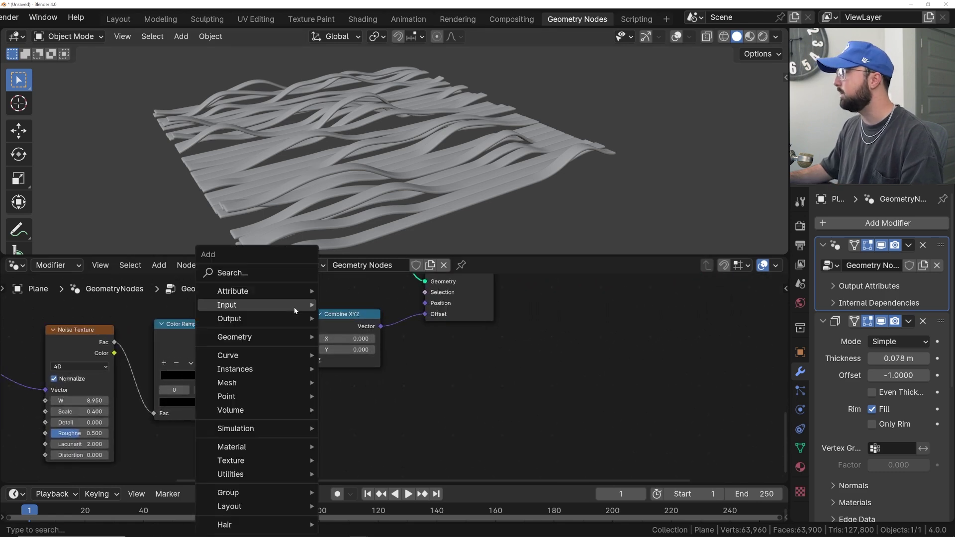
{"action": "left_click", "coordinate": [254, 276]}
{"action": "key", "text": "Escape"}
{"action": "key", "text": "shift+a"}
{"action": "left_click", "coordinate": [219, 285]}
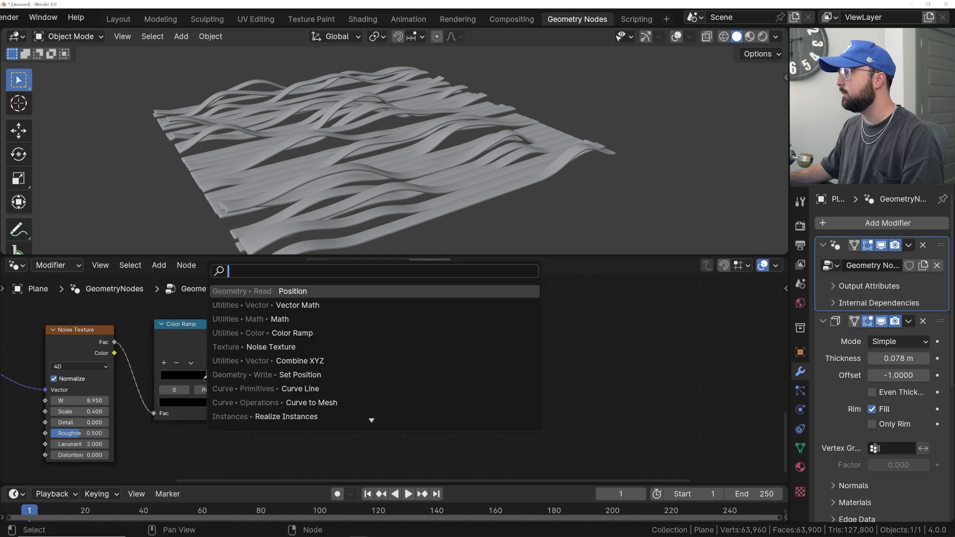
{"action": "type", "text": "math"}
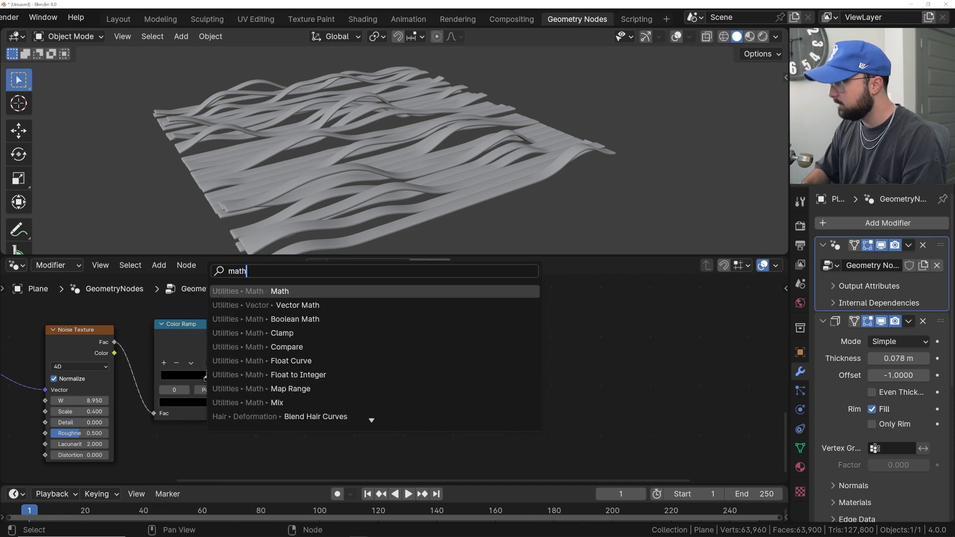
{"action": "key", "text": "Return"}
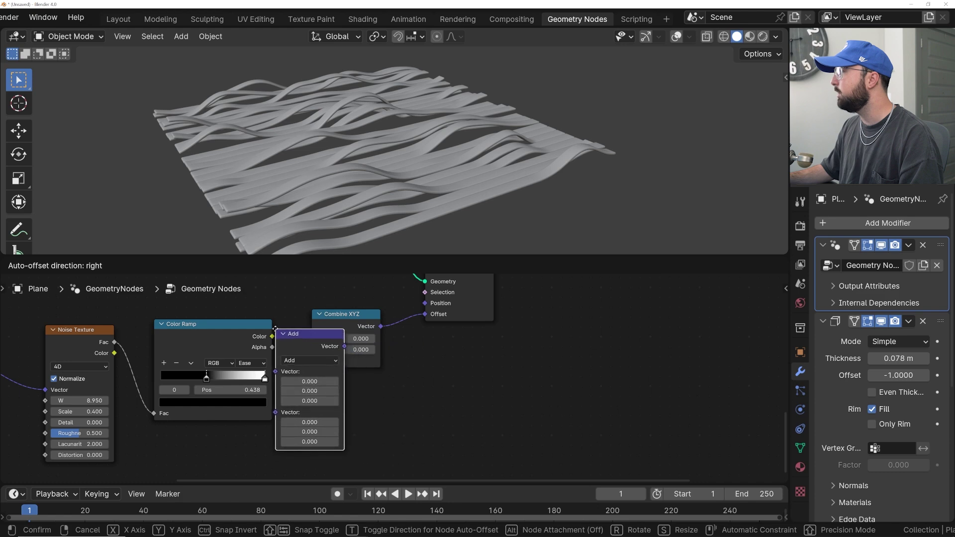
{"action": "left_click", "coordinate": [351, 356]}
Set the inserted Vector Math node to Multiply with all three components at 1.700 and move it lower
{"action": "left_click", "coordinate": [355, 356]}
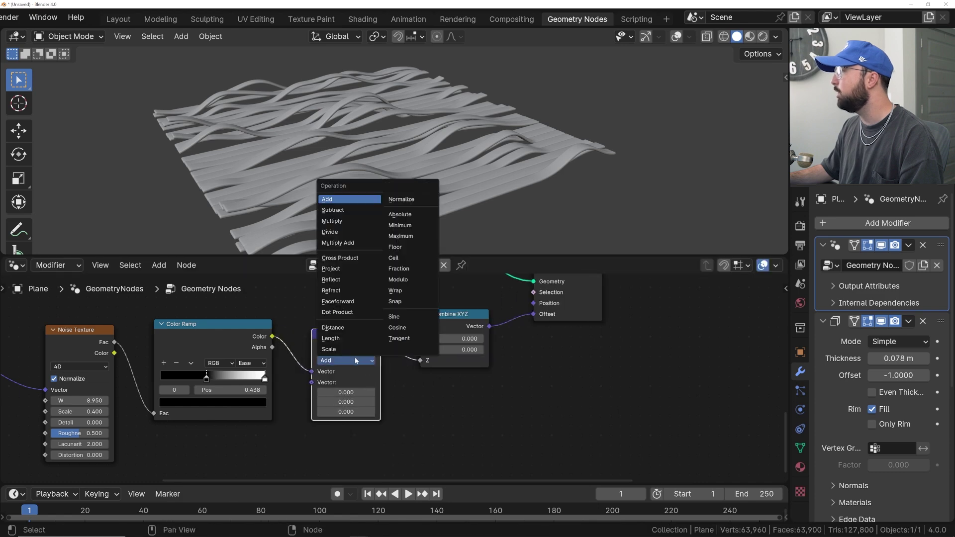
{"action": "left_click", "coordinate": [348, 218]}
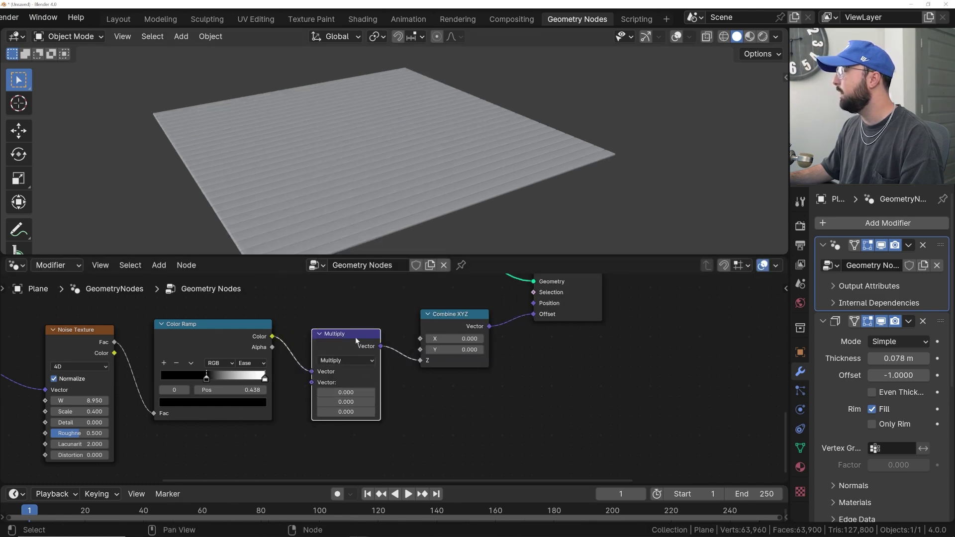
{"action": "mouse_move", "coordinate": [345, 393]}
{"action": "left_mouse_down"}
{"action": "mouse_move", "coordinate": [346, 412]}
{"action": "mouse_move", "coordinate": [409, 412]}
{"action": "mouse_move", "coordinate": [347, 412]}
{"action": "mouse_move", "coordinate": [377, 412]}
{"action": "left_mouse_up"}
{"action": "left_click_drag", "start_coordinate": [349, 335], "coordinate": [345, 383]}
Add a Value node below the Color Ramp and connect it to the Multiply node's second Vector input
{"action": "middle_click_drag", "start_coordinate": [246, 448], "coordinate": [251, 391]}
{"action": "key", "text": "shift+a"}
{"action": "left_click", "coordinate": [184, 275]}
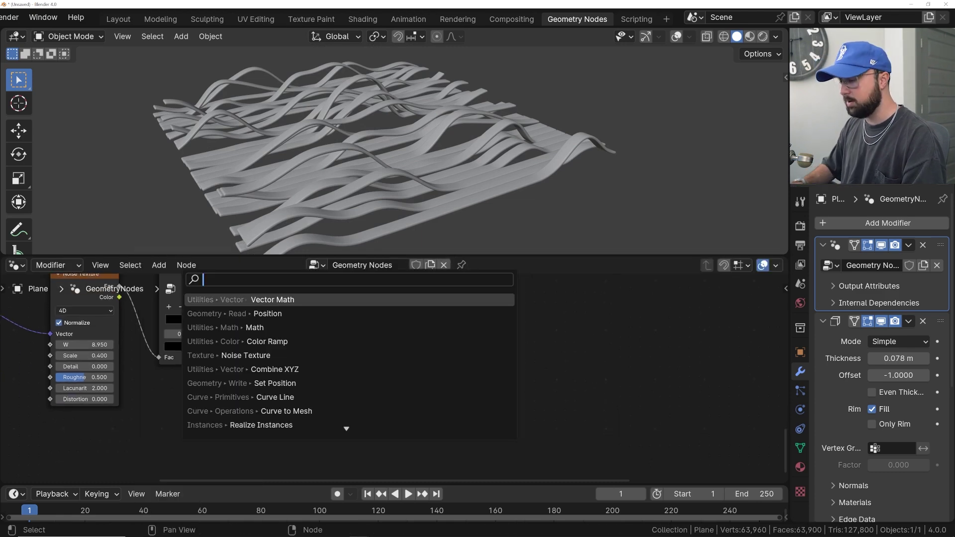
{"action": "type", "text": "valu"}
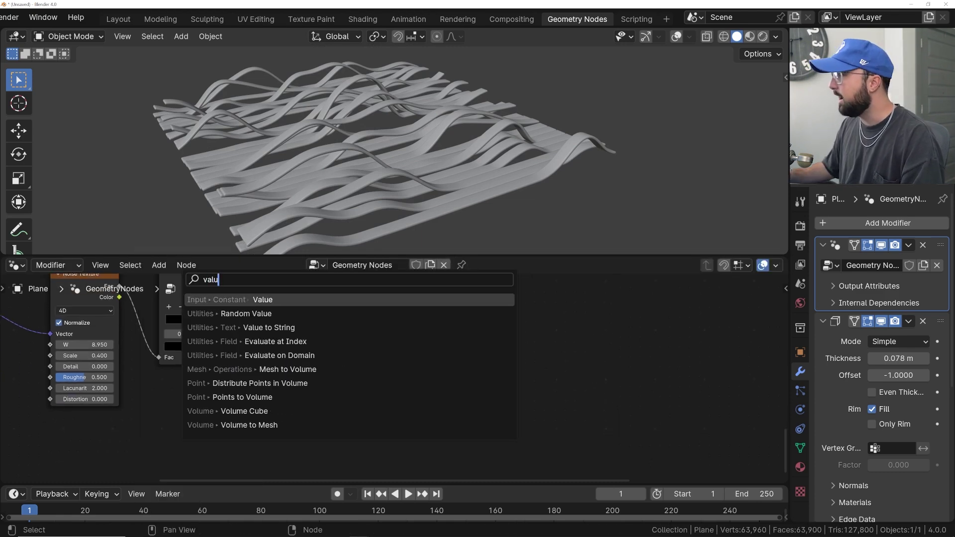
{"action": "key", "text": "Return"}
{"action": "left_click", "coordinate": [237, 414]}
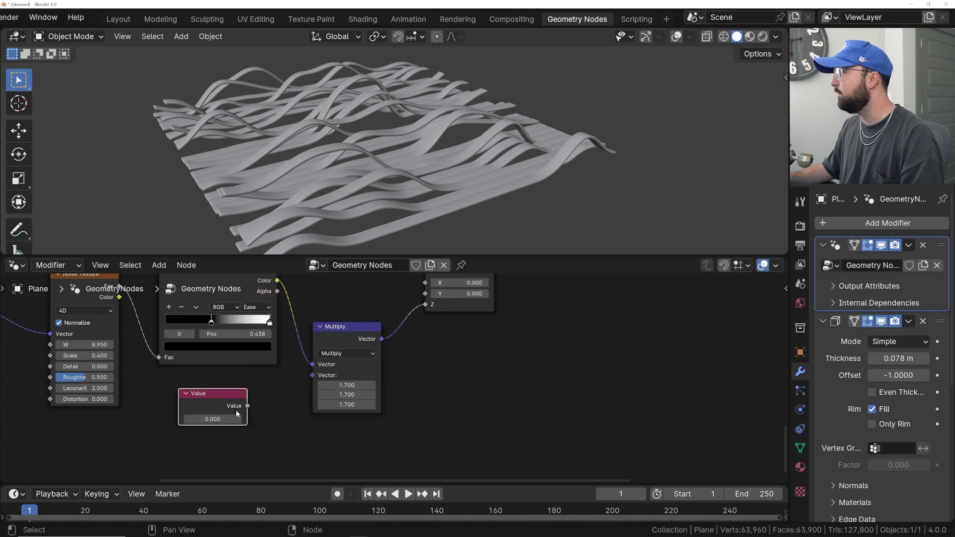
{"action": "left_click_drag", "start_coordinate": [247, 405], "coordinate": [312, 376]}
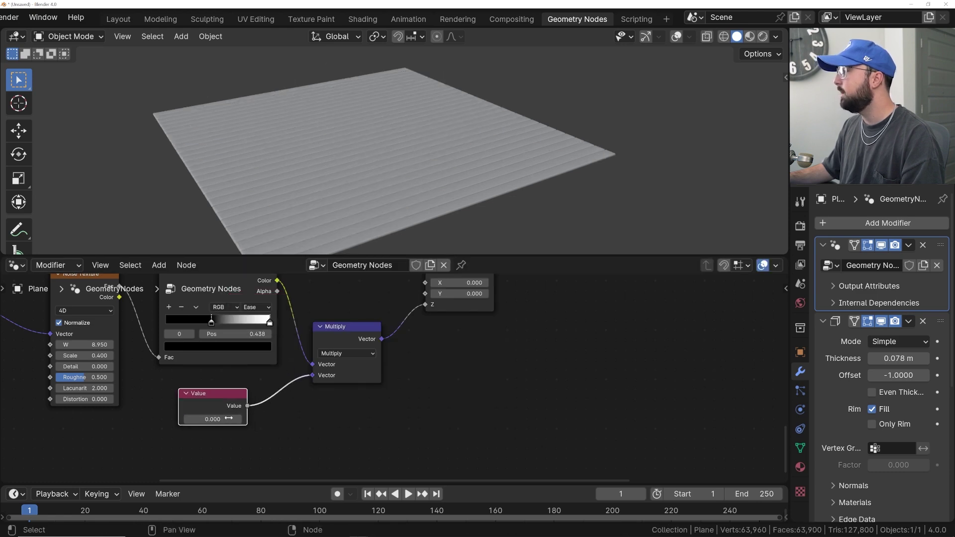
Set the Value node to 0.760 and move the Divide and Position nodes closer to the Noise Texture
{"action": "left_click_drag", "start_coordinate": [212, 419], "coordinate": [265, 419]}
{"action": "middle_click_drag", "start_coordinate": [313, 105], "coordinate": [328, 116]}
{"action": "scroll", "coordinate": [262, 358], "scroll_direction": "down", "scroll_amount": 2}
{"action": "left_click_drag", "start_coordinate": [147, 341], "coordinate": [193, 340]}
{"action": "left_click_drag", "start_coordinate": [56, 359], "coordinate": [139, 359]}
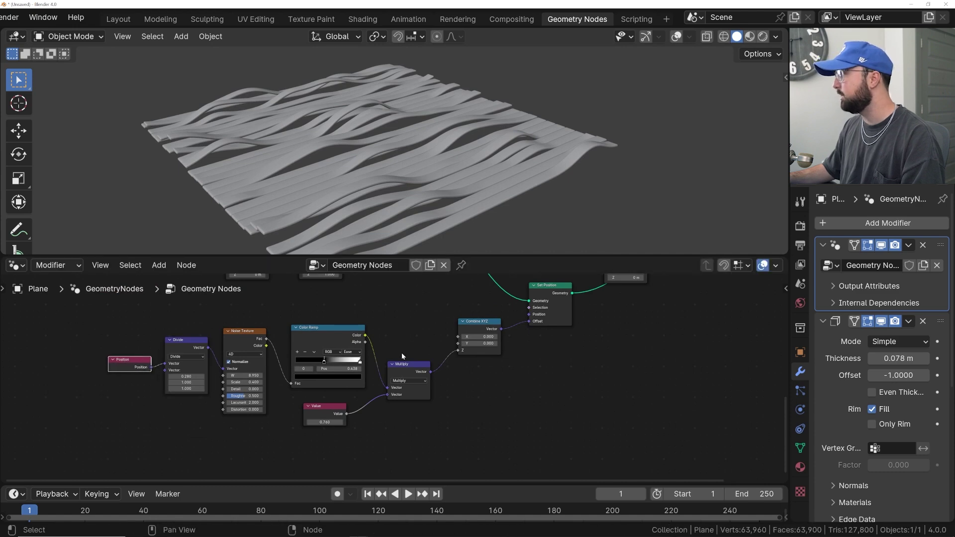
{"action": "scroll", "coordinate": [390, 378], "scroll_direction": "up", "scroll_amount": 2}
{"action": "left_click", "coordinate": [403, 380]}
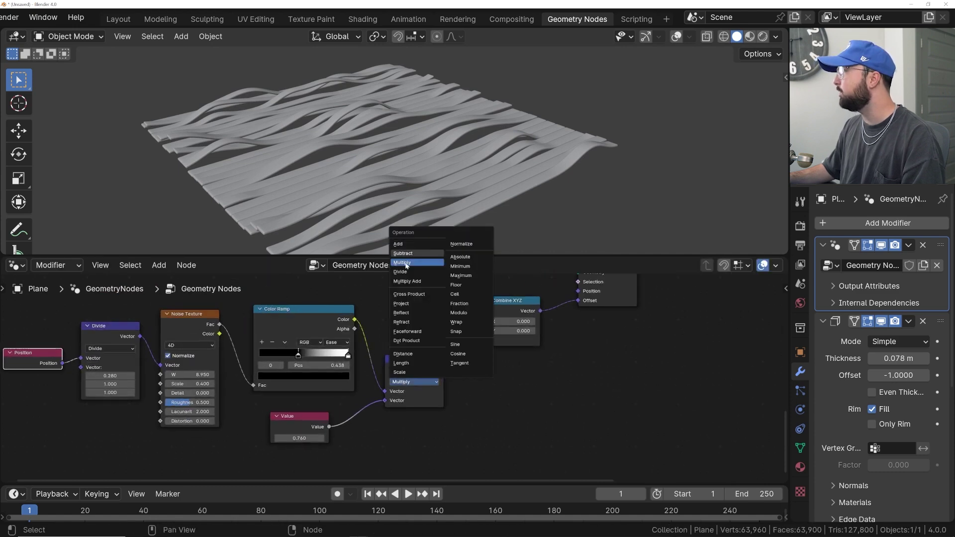
{"action": "left_click", "coordinate": [406, 263]}
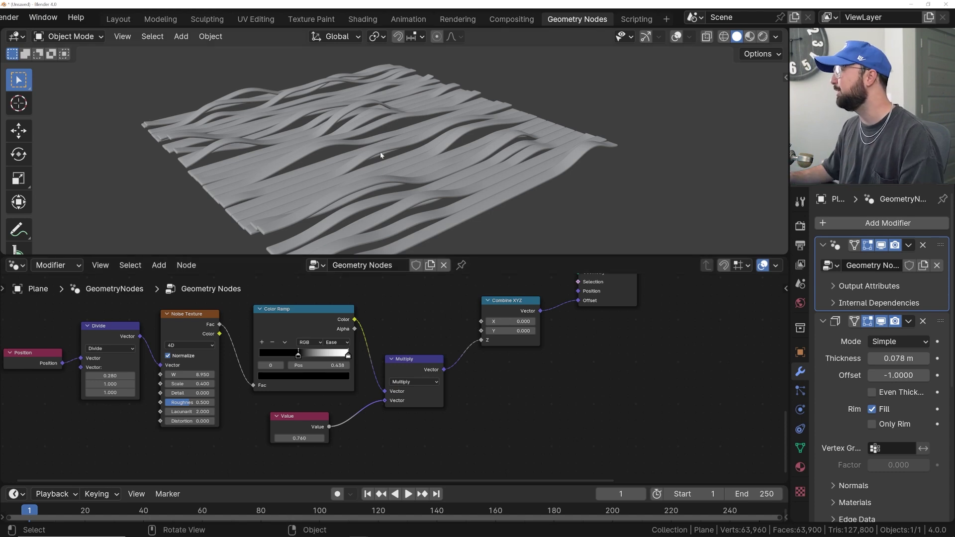
{"action": "mouse_move", "coordinate": [379, 153]}
{"action": "middle_mouse_down"}
{"action": "mouse_move", "coordinate": [377, 184]}
{"action": "mouse_move", "coordinate": [369, 151]}
{"action": "middle_mouse_up"}
{"action": "middle_click_drag", "start_coordinate": [382, 304], "coordinate": [380, 320]}
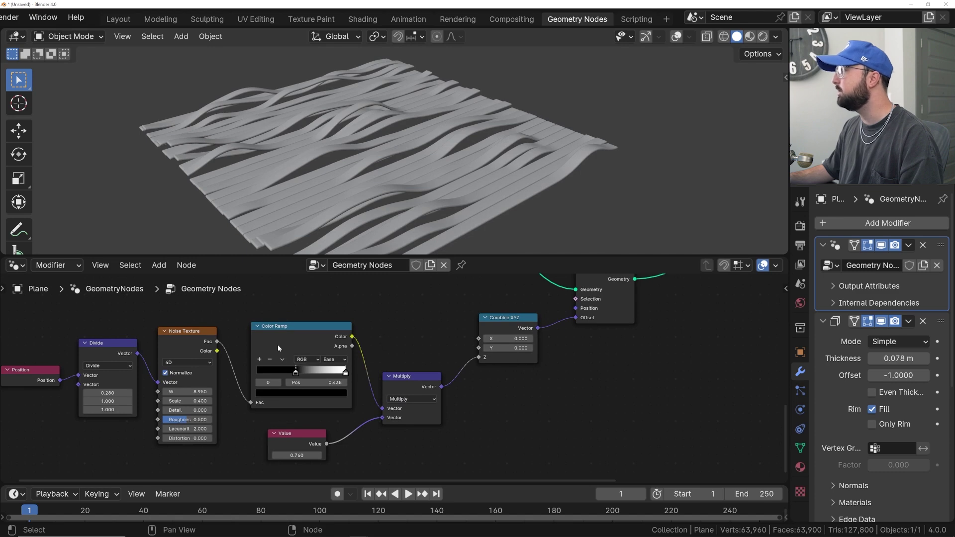
{"action": "middle_click_drag", "start_coordinate": [423, 164], "coordinate": [85, 3]}
Switch to the Layout workspace, add a mesh plane and scale it to 7.320 so it extends beyond the strips
{"action": "left_click", "coordinate": [118, 19]}
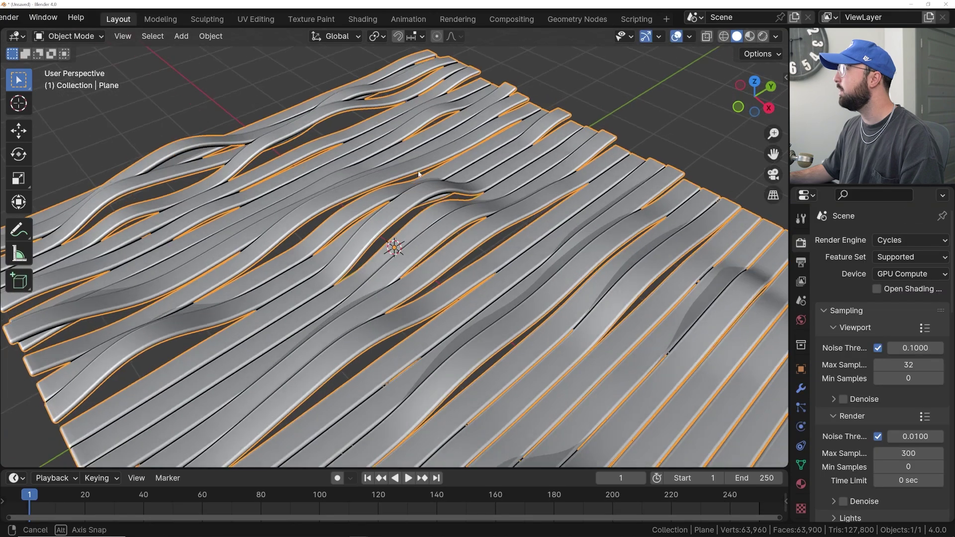
{"action": "scroll", "coordinate": [505, 166], "scroll_direction": "down", "scroll_amount": 4}
{"action": "key", "text": "shift+a"}
{"action": "mouse_move", "coordinate": [500, 158]}
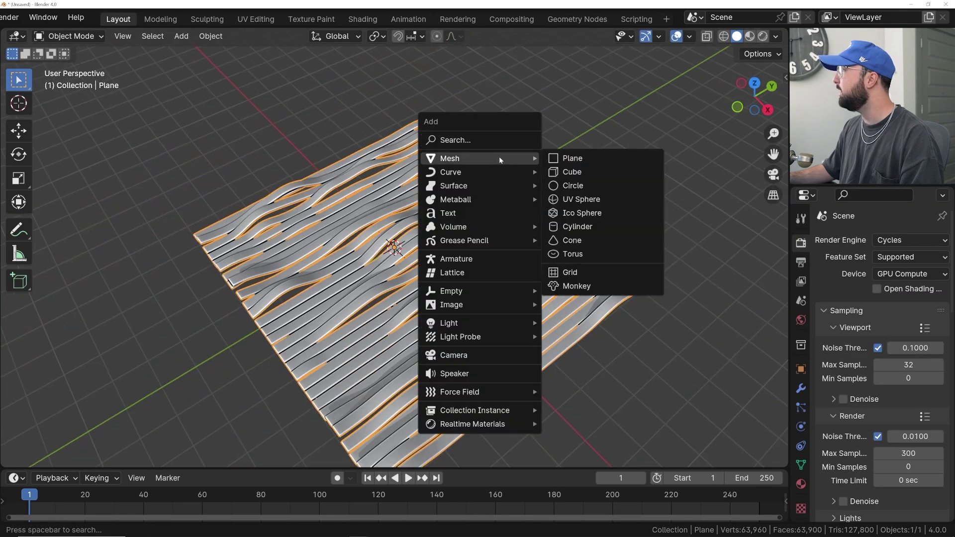
{"action": "left_click", "coordinate": [588, 159]}
{"action": "key", "text": "s"}
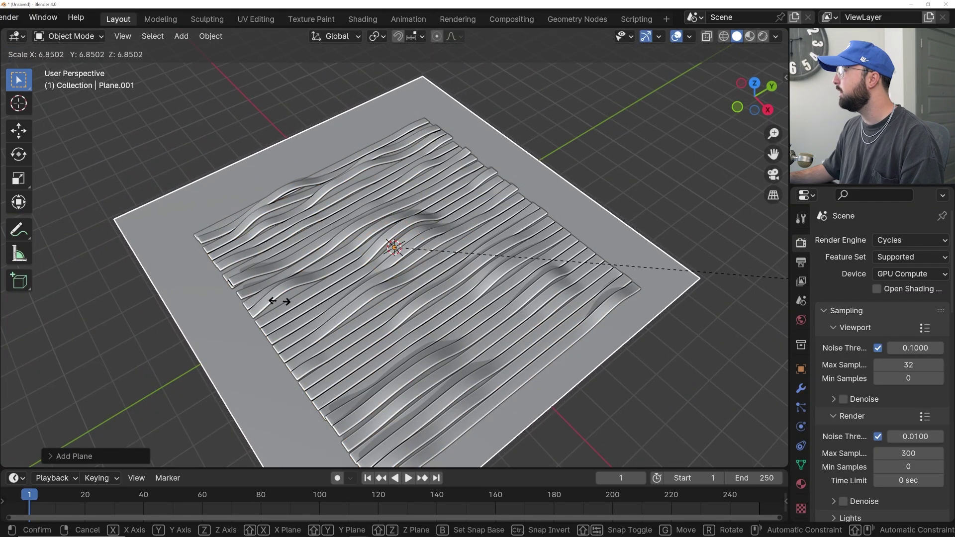
{"action": "left_click", "coordinate": [330, 311]}
Lower the new ground plane to a Z location of -0.01 m and deselect it
{"action": "middle_click_drag", "start_coordinate": [331, 311], "coordinate": [334, 195]}
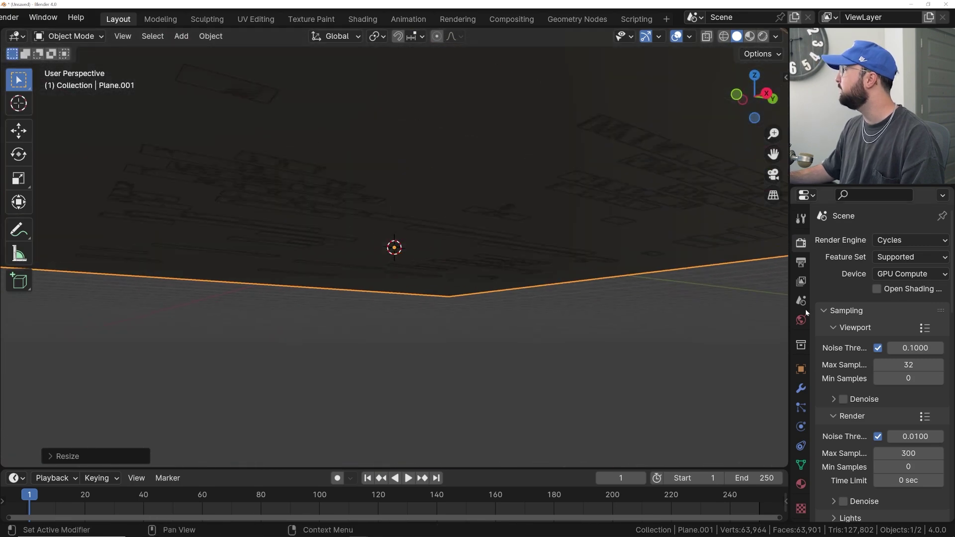
{"action": "left_click", "coordinate": [801, 370]}
{"action": "left_click_drag", "start_coordinate": [892, 310], "coordinate": [887, 309]}
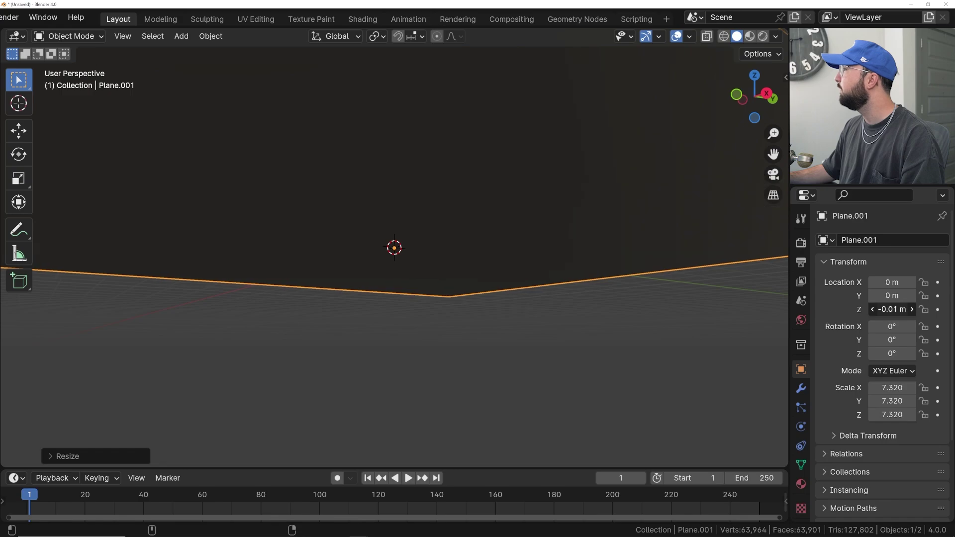
{"action": "middle_click_drag", "start_coordinate": [513, 182], "coordinate": [512, 279]}
{"action": "scroll", "coordinate": [467, 250], "scroll_direction": "down", "scroll_amount": 1}
{"action": "left_click", "coordinate": [635, 113]}
Add a camera and align it to an angled view looking down on the strips
{"action": "middle_click_drag", "start_coordinate": [403, 185], "coordinate": [396, 163]}
{"action": "scroll", "coordinate": [404, 221], "scroll_direction": "down", "scroll_amount": 3}
{"action": "scroll", "coordinate": [399, 231], "scroll_direction": "up", "scroll_amount": 3}
{"action": "middle_click_drag", "start_coordinate": [398, 231], "coordinate": [415, 220]}
{"action": "key", "text": "shift+a"}
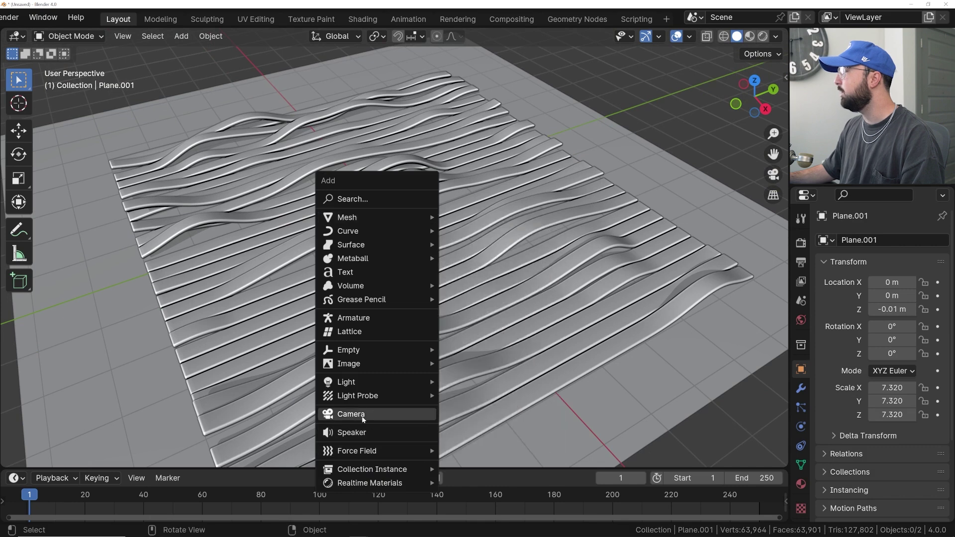
{"action": "left_click", "coordinate": [359, 413]}
{"action": "mouse_move", "coordinate": [359, 410]}
{"action": "middle_mouse_down"}
{"action": "mouse_move", "coordinate": [380, 328]}
{"action": "mouse_move", "coordinate": [404, 292]}
{"action": "middle_mouse_up"}
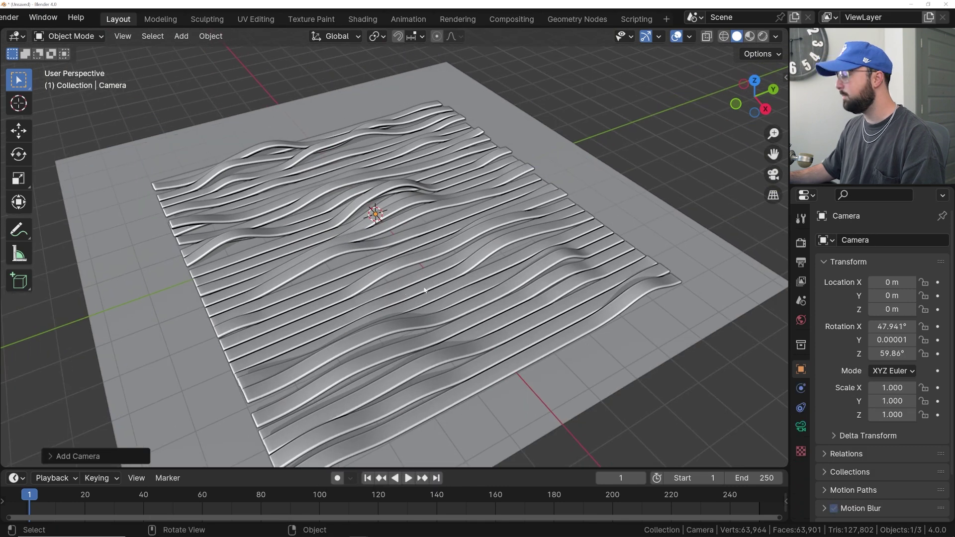
{"action": "key", "text": "ctrl+alt+KP_0"}
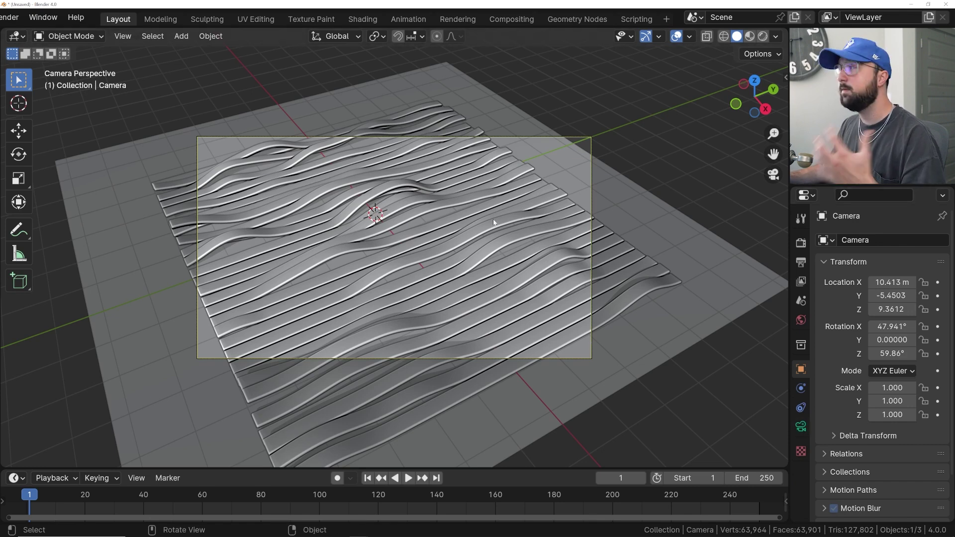
Make the camera Orthographic with a scale of 10.760 and move it so the strips fill the frame
{"action": "left_click", "coordinate": [801, 428]}
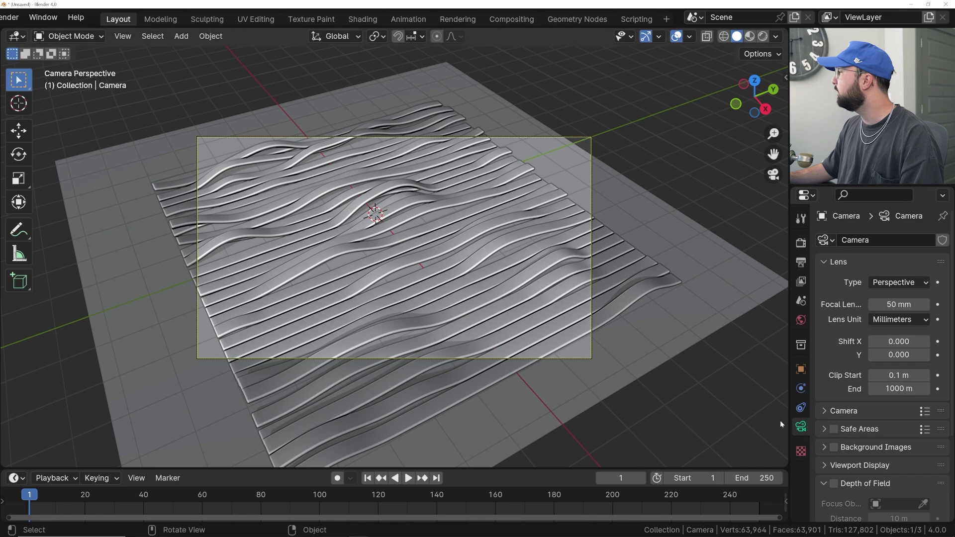
{"action": "left_click", "coordinate": [895, 283]}
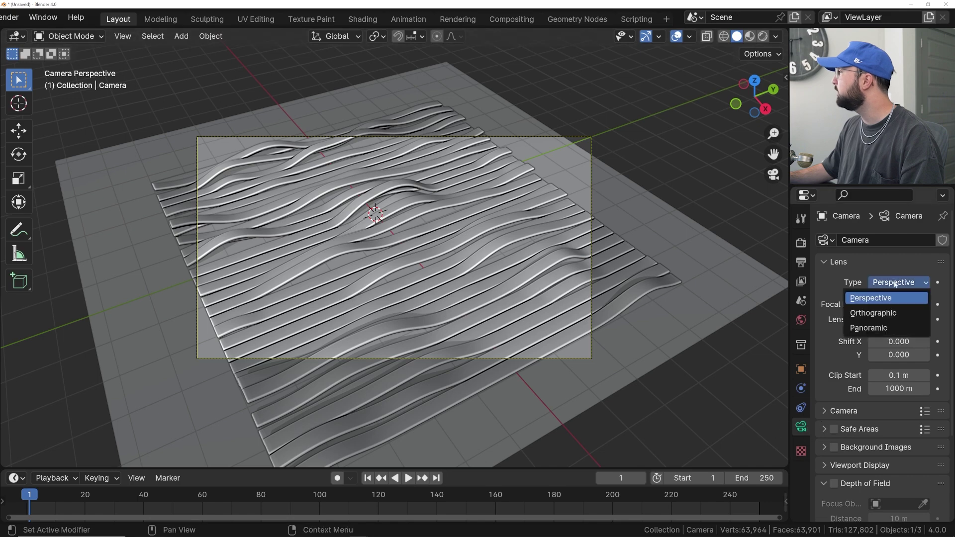
{"action": "left_click", "coordinate": [880, 318]}
{"action": "left_click_drag", "start_coordinate": [872, 305], "coordinate": [918, 305]}
{"action": "key", "text": "g"}
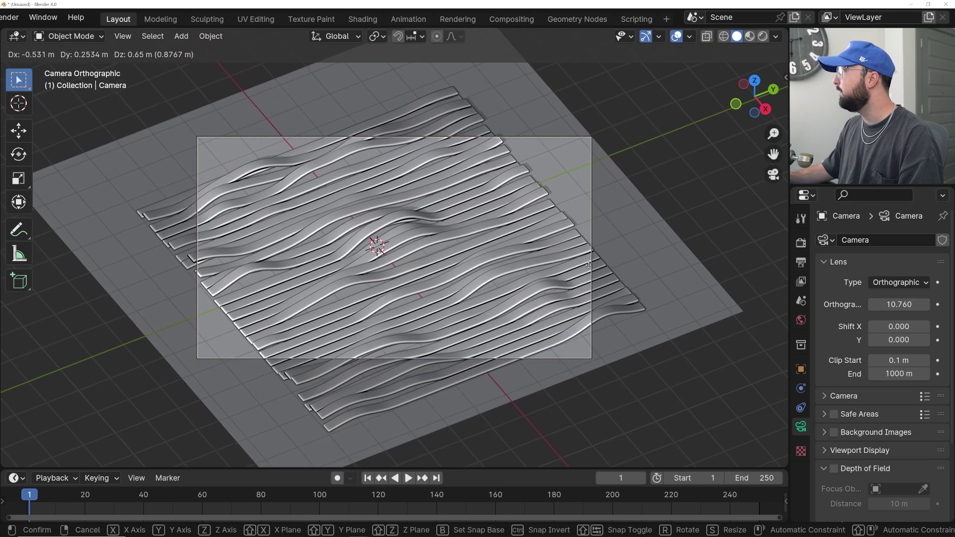
{"action": "left_click", "coordinate": [589, 268]}
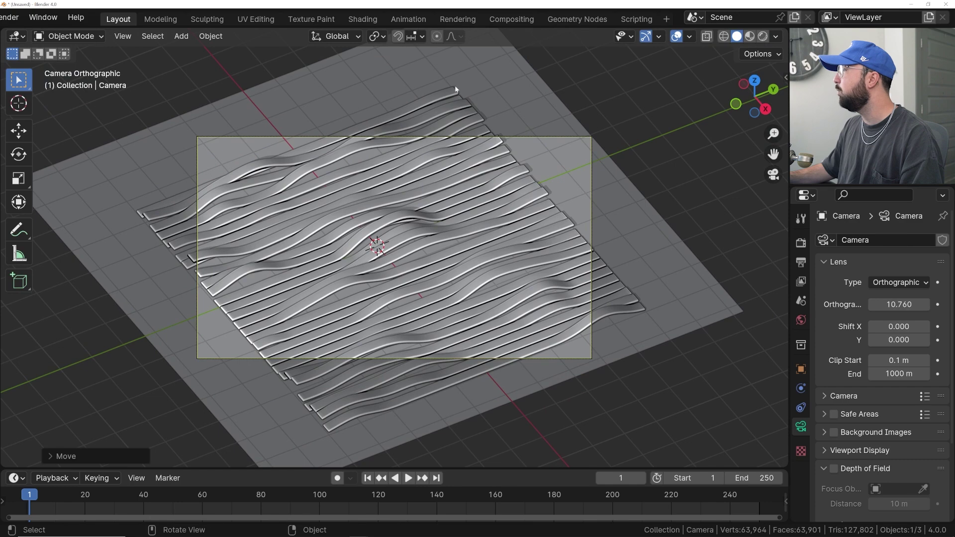
{"action": "scroll", "coordinate": [343, 283], "scroll_direction": "up", "scroll_amount": 2}
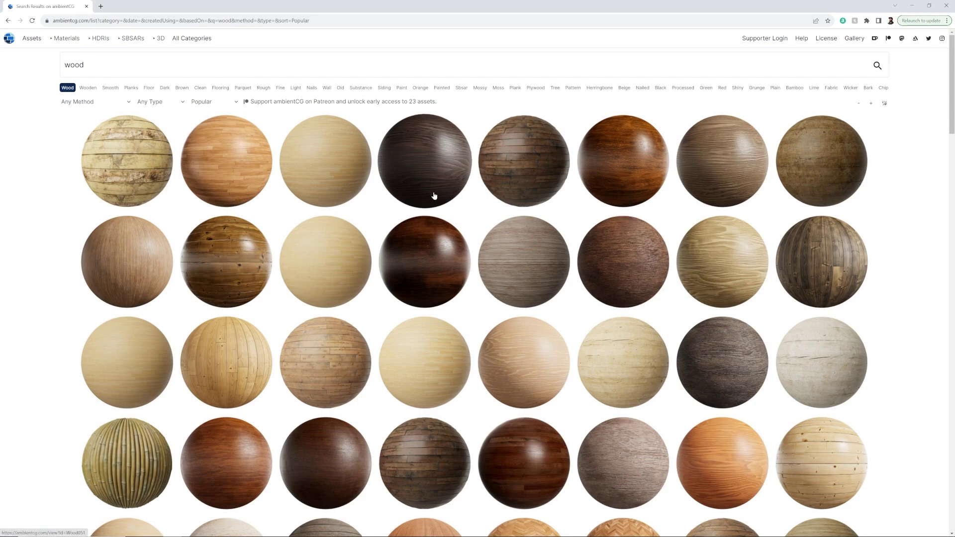
Switch to ambientCG in the browser and open the Painted Wood 007 C material from the wood results
{"action": "left_click", "coordinate": [626, 383]}
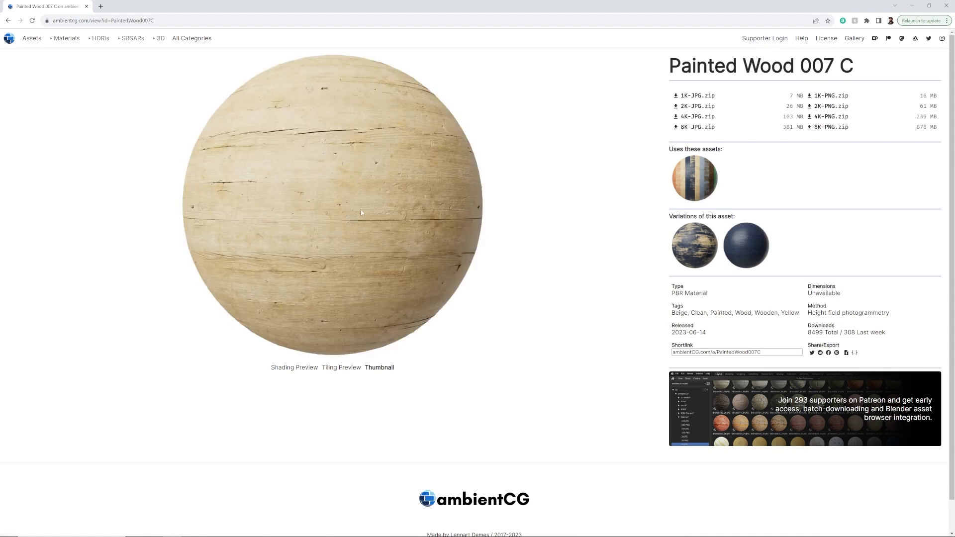
{"action": "right_click", "coordinate": [843, 119]}
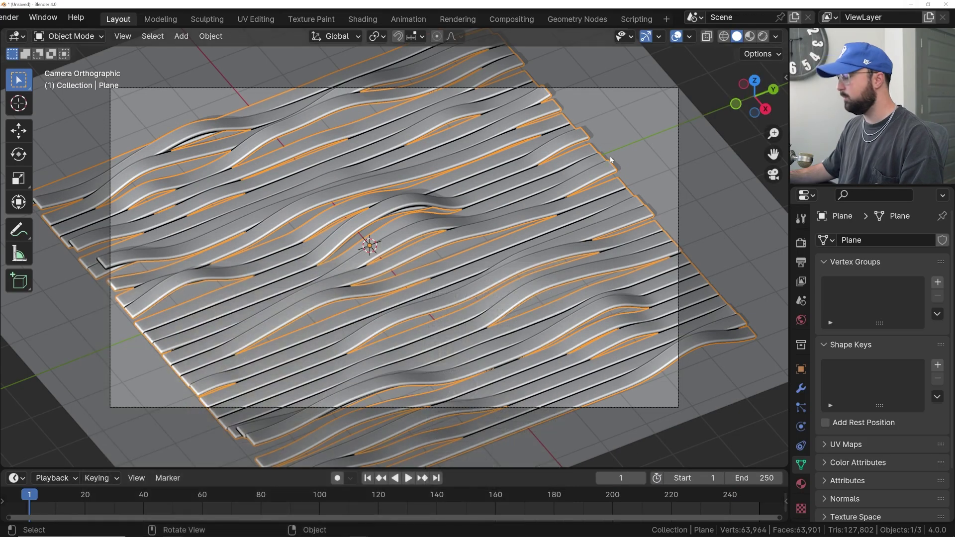
Back in Blender, browse the Wood UV category of the Realtime Materials add-on with the strips selected
{"action": "key", "text": "n"}
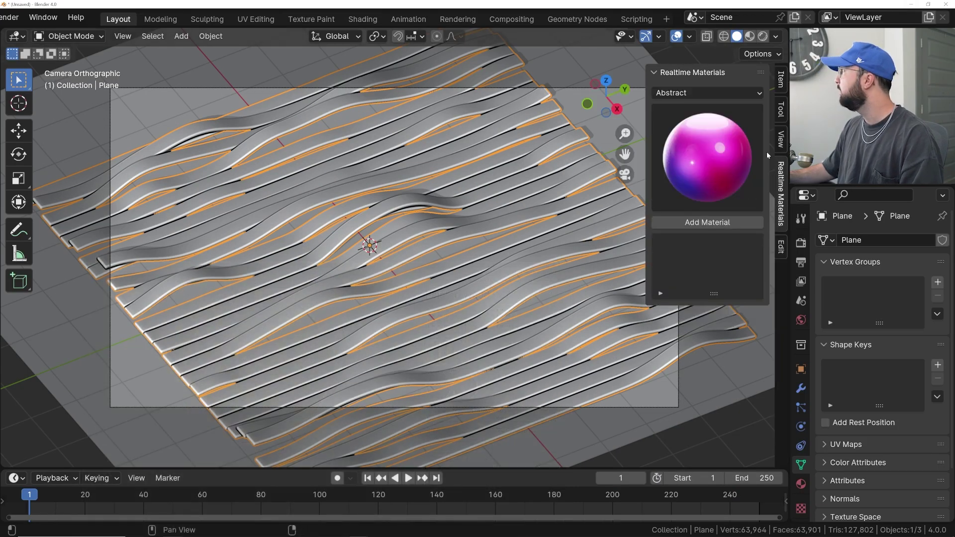
{"action": "left_click", "coordinate": [706, 95]}
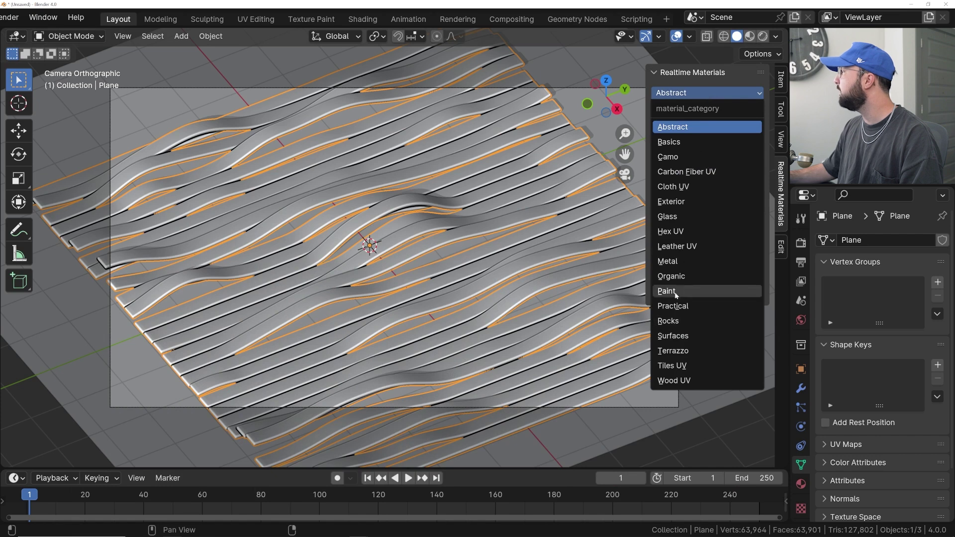
{"action": "left_click", "coordinate": [682, 379]}
{"action": "left_click", "coordinate": [667, 192]}
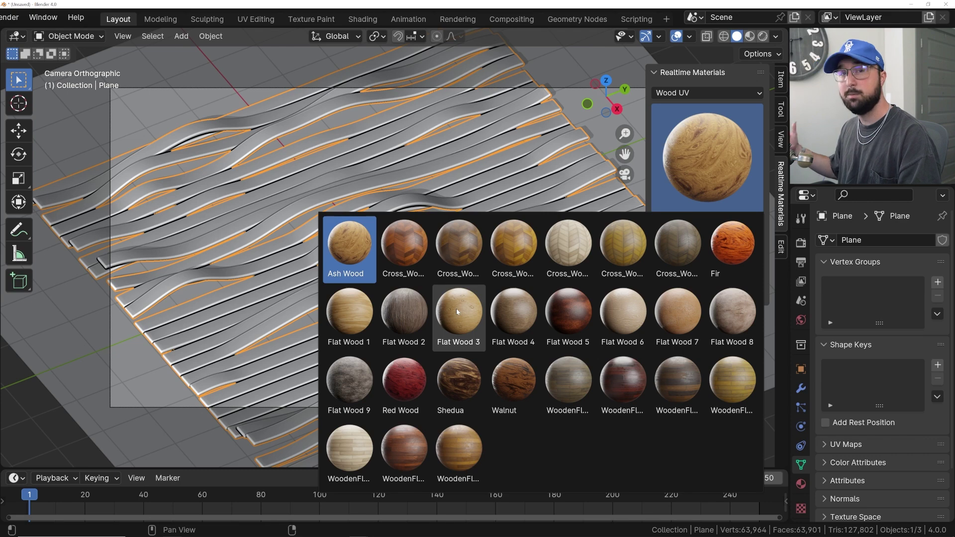
{"action": "key", "text": "n"}
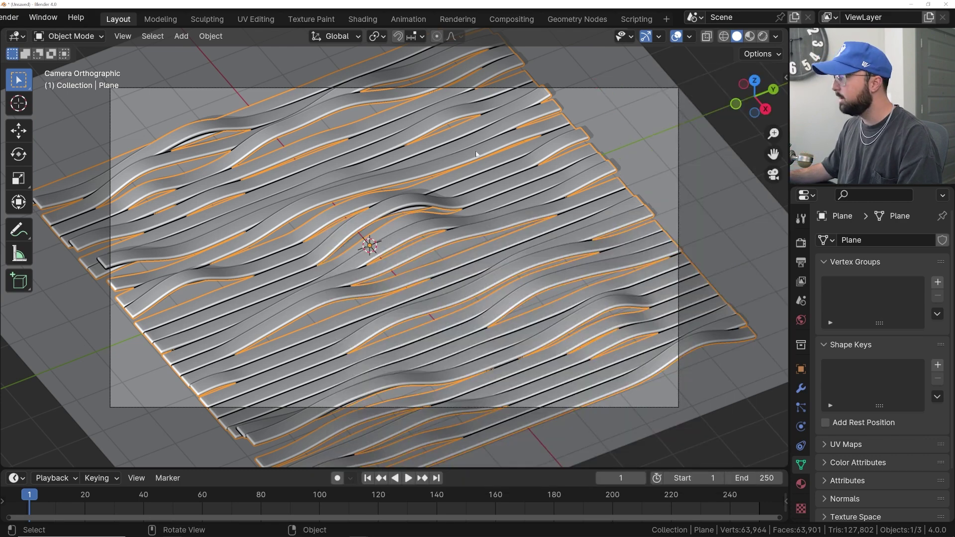
Leave the camera view, show the scene in rendered shading and hide the viewport overlays
{"action": "middle_click_drag", "start_coordinate": [480, 151], "coordinate": [371, 268]}
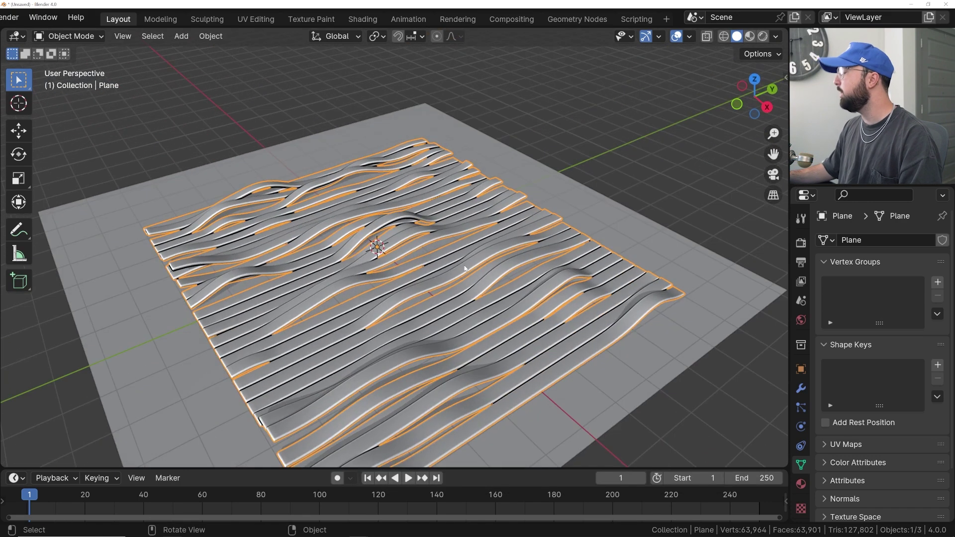
{"action": "middle_click_drag", "start_coordinate": [465, 268], "coordinate": [371, 279]}
{"action": "key", "text": "KP_0"}
{"action": "middle_click_drag", "start_coordinate": [443, 279], "coordinate": [415, 272]}
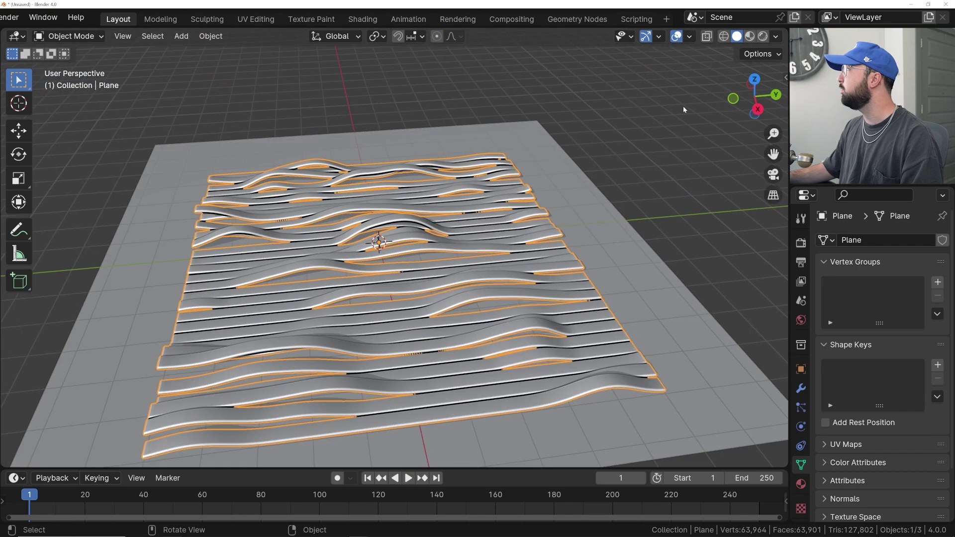
{"action": "left_click", "coordinate": [762, 36]}
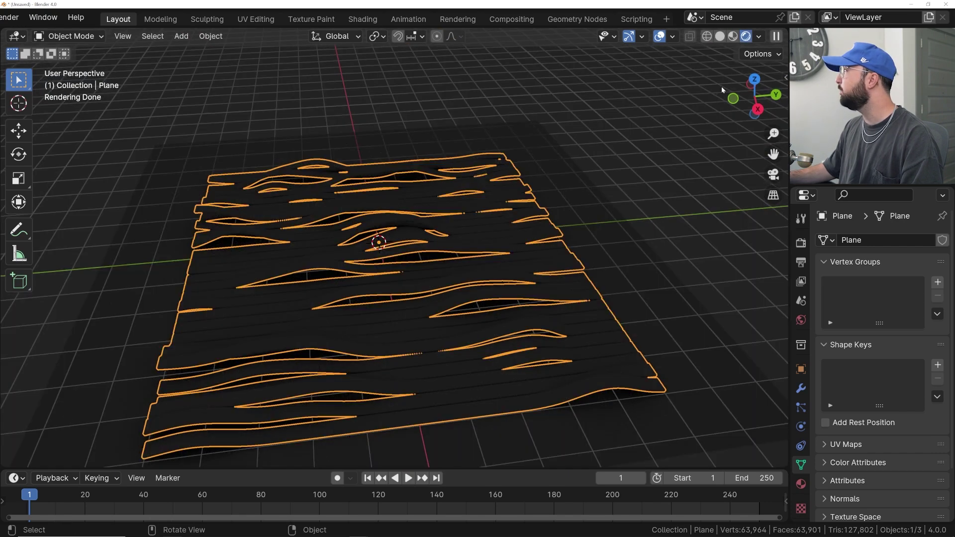
{"action": "left_click", "coordinate": [663, 40]}
Add an area light and turn the viewport overlays and gizmos back on
{"action": "key", "text": "shift+a"}
{"action": "mouse_move", "coordinate": [529, 242]}
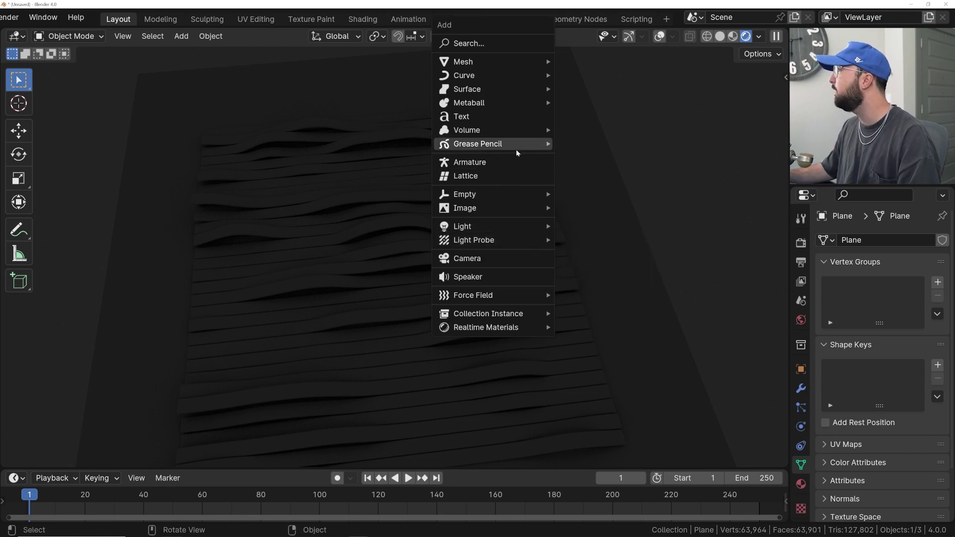
{"action": "mouse_move", "coordinate": [485, 229]}
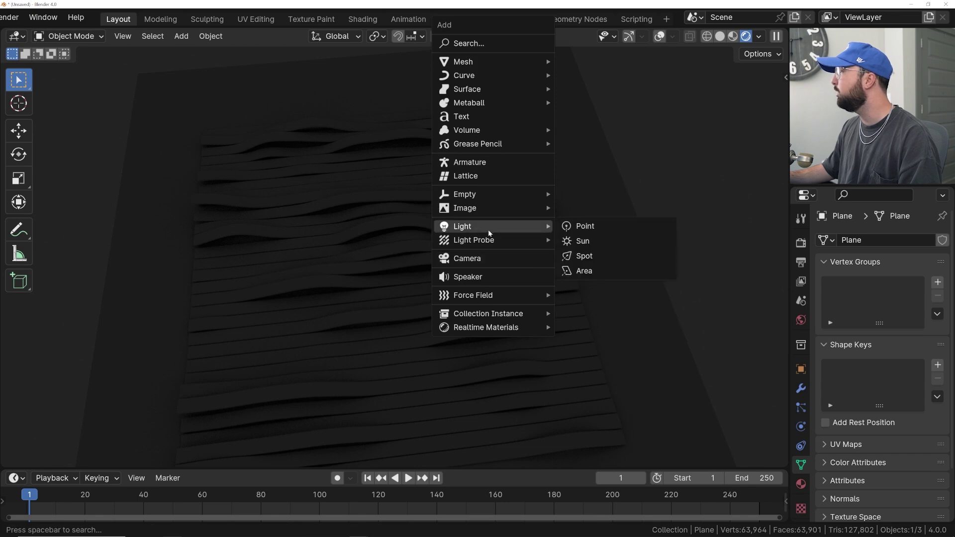
{"action": "left_click", "coordinate": [583, 272]}
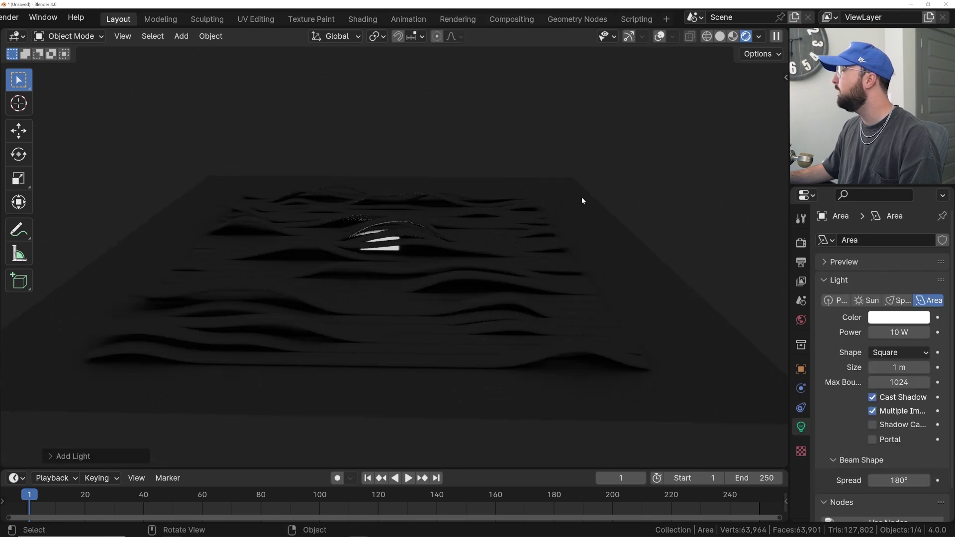
{"action": "left_click", "coordinate": [659, 36]}
{"action": "left_click", "coordinate": [628, 36]}
Move the area light above and beyond one side edge of the strips, roughly centred along that side
{"action": "key", "text": "g"}
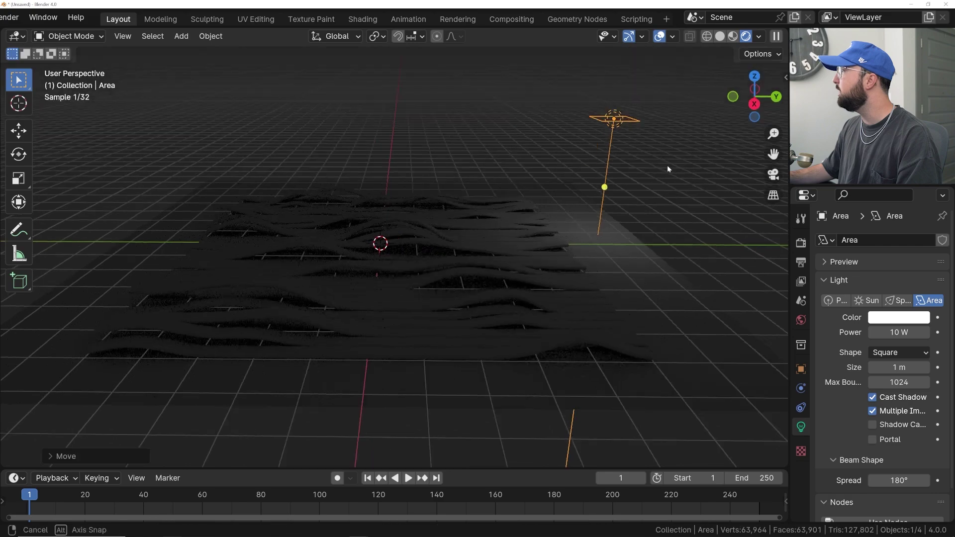
{"action": "middle_click_drag", "start_coordinate": [668, 166], "coordinate": [571, 269]}
{"action": "key", "text": "g"}
{"action": "left_click", "coordinate": [646, 373]}
{"action": "middle_click_drag", "start_coordinate": [646, 373], "coordinate": [470, 248]}
{"action": "key", "text": "g"}
{"action": "left_click", "coordinate": [449, 263]}
{"action": "key", "text": "r"}
{"action": "key", "text": "r"}
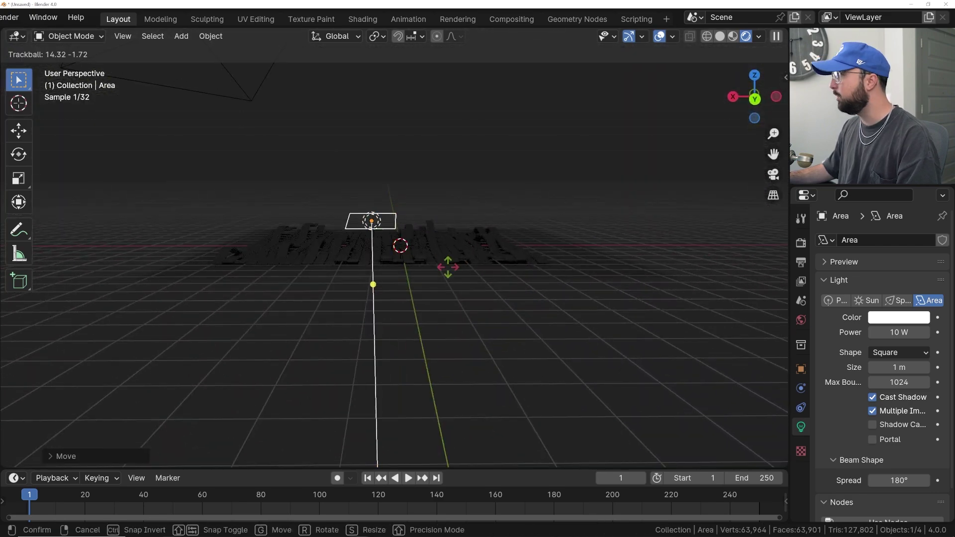
{"action": "right_click", "coordinate": [449, 292]}
Freely rotate the area light about 84° so it shines sideways across the strips
{"action": "key", "text": "r"}
{"action": "key", "text": "r"}
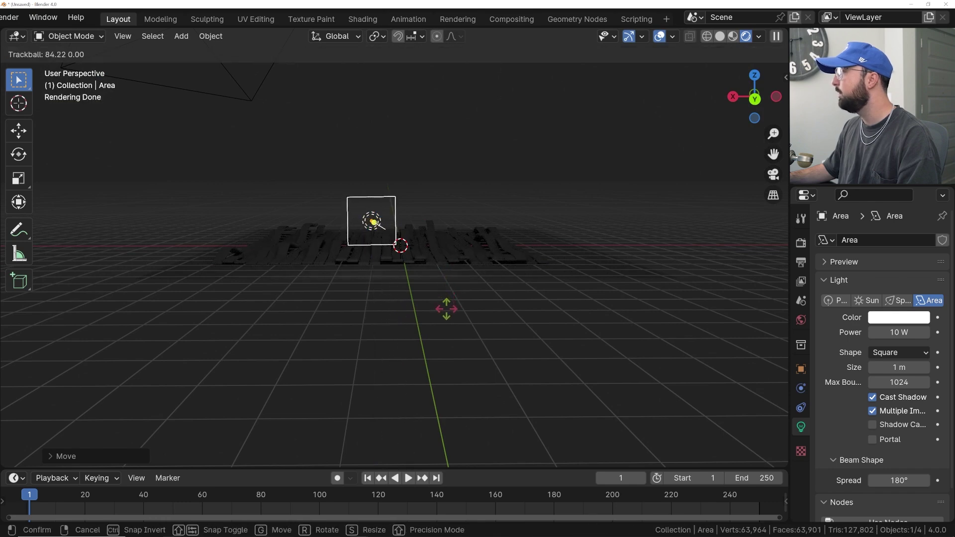
{"action": "left_click", "coordinate": [446, 309]}
Change the area light's shape to Disk and scale it up to about 8.4 times
{"action": "left_click", "coordinate": [885, 352]}
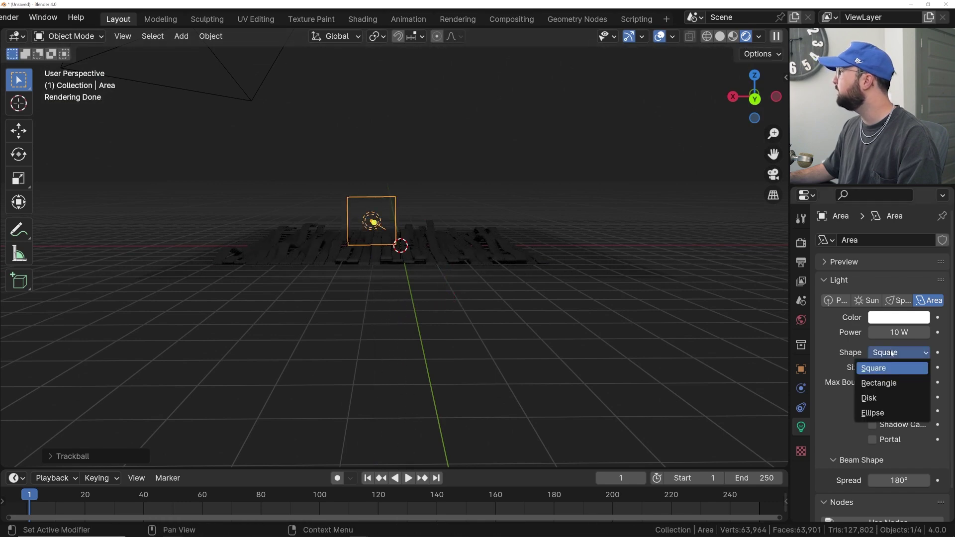
{"action": "left_click", "coordinate": [876, 398]}
{"action": "key", "text": "s"}
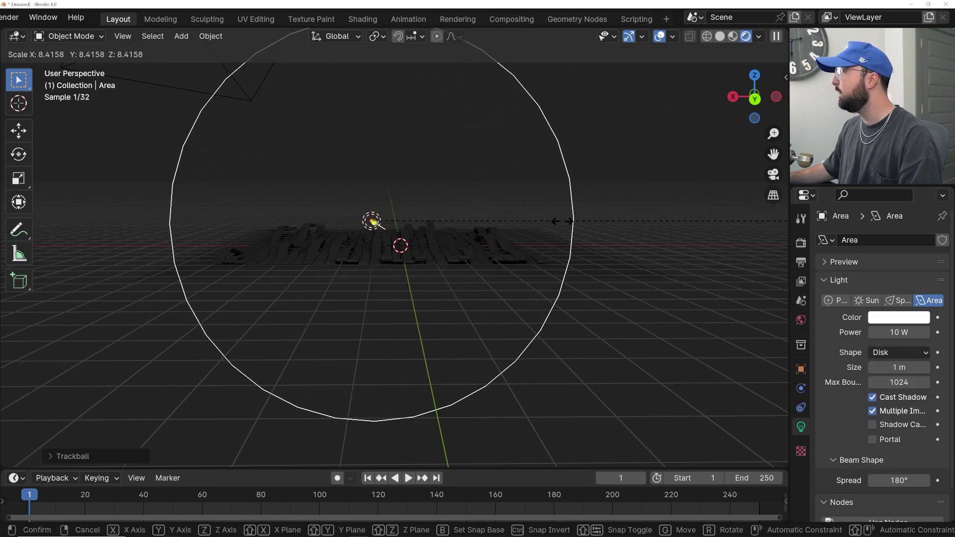
{"action": "left_click", "coordinate": [550, 222]}
Look through the camera and set the area light's power to 8000 W
{"action": "key", "text": "KP_0"}
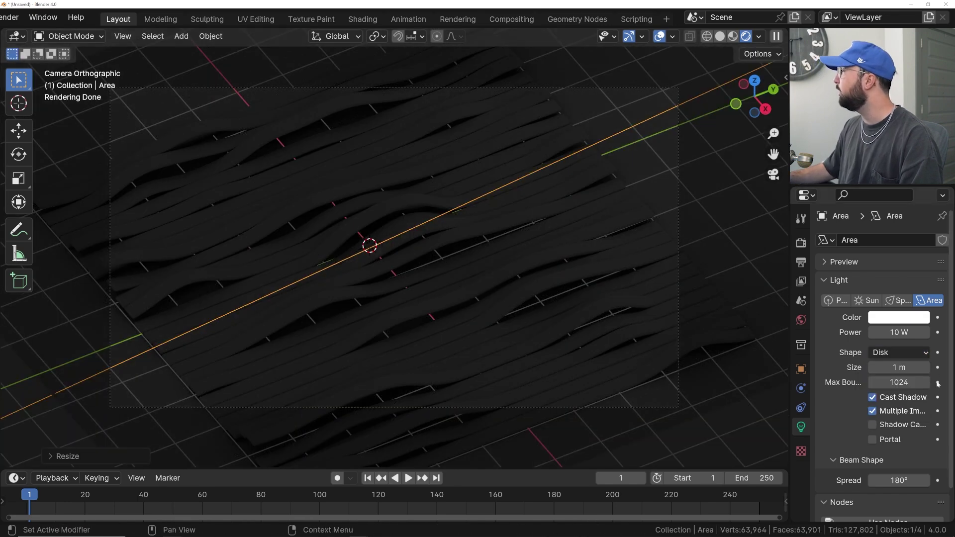
{"action": "left_click", "coordinate": [898, 332]}
{"action": "type", "text": "8"}
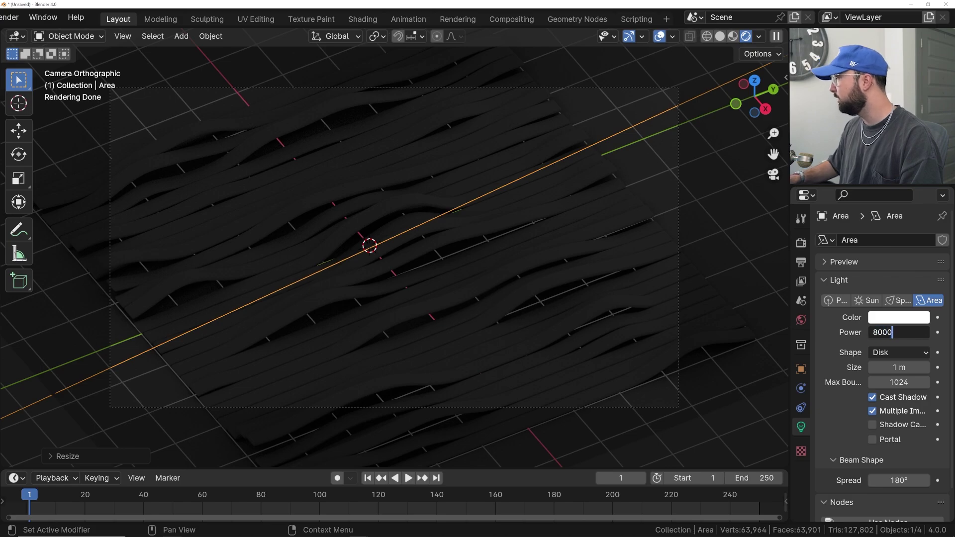
{"action": "type", "text": "000"}
{"action": "key", "text": "Return"}
Duplicate the ground plane and place the copy above the far side of the strips, opposite the area light
{"action": "middle_click_drag", "start_coordinate": [378, 234], "coordinate": [408, 219]}
{"action": "left_click", "coordinate": [613, 256]}
{"action": "scroll", "coordinate": [576, 264], "scroll_direction": "down", "scroll_amount": 2}
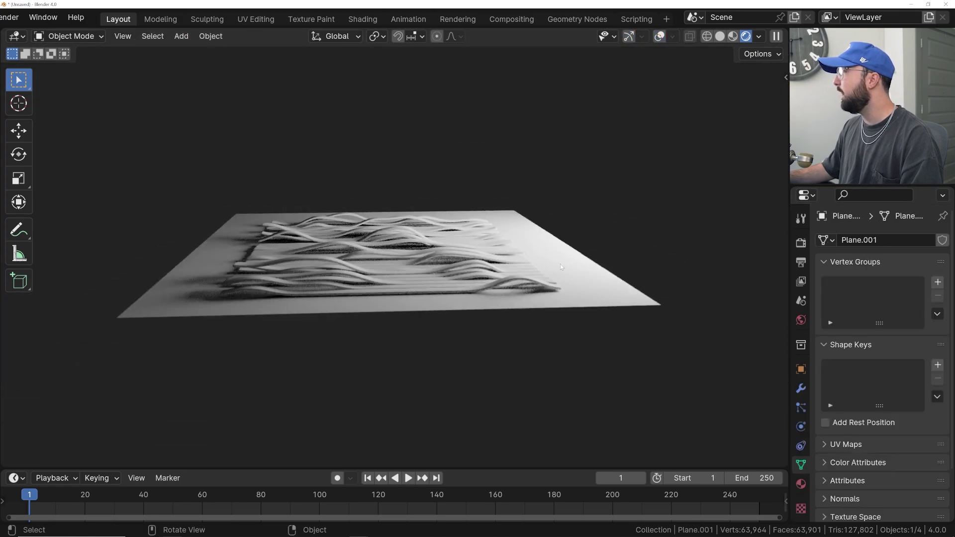
{"action": "left_click", "coordinate": [659, 36]}
{"action": "left_click", "coordinate": [629, 37]}
{"action": "key", "text": "shift+d"}
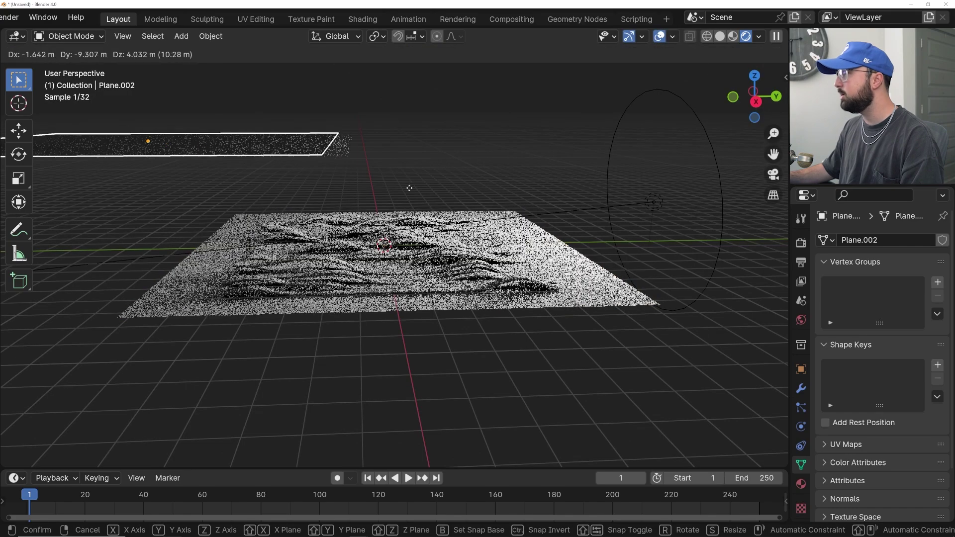
{"action": "left_click", "coordinate": [368, 217]}
{"action": "key", "text": "r"}
{"action": "key", "text": "r"}
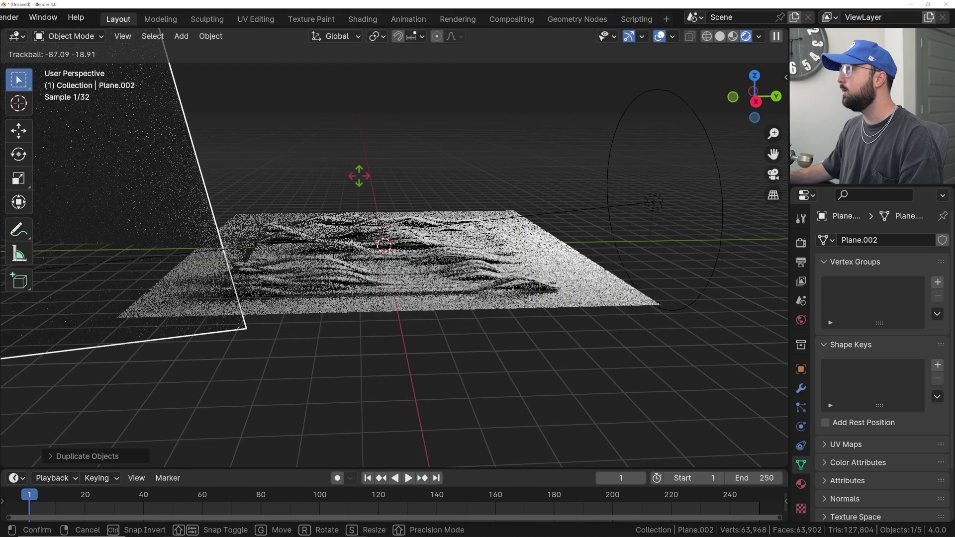
{"action": "right_click", "coordinate": [358, 175]}
{"action": "mouse_move", "coordinate": [318, 243]}
{"action": "middle_mouse_down"}
{"action": "mouse_move", "coordinate": [378, 249]}
{"action": "mouse_move", "coordinate": [320, 256]}
{"action": "middle_mouse_up"}
{"action": "key", "text": "r"}
{"action": "key", "text": "r"}
{"action": "key", "text": "Escape"}
Rotate the duplicated plane upright, move it beside the strips opposite the light, and return to the camera view
{"action": "key", "text": "r"}
{"action": "key", "text": "r"}
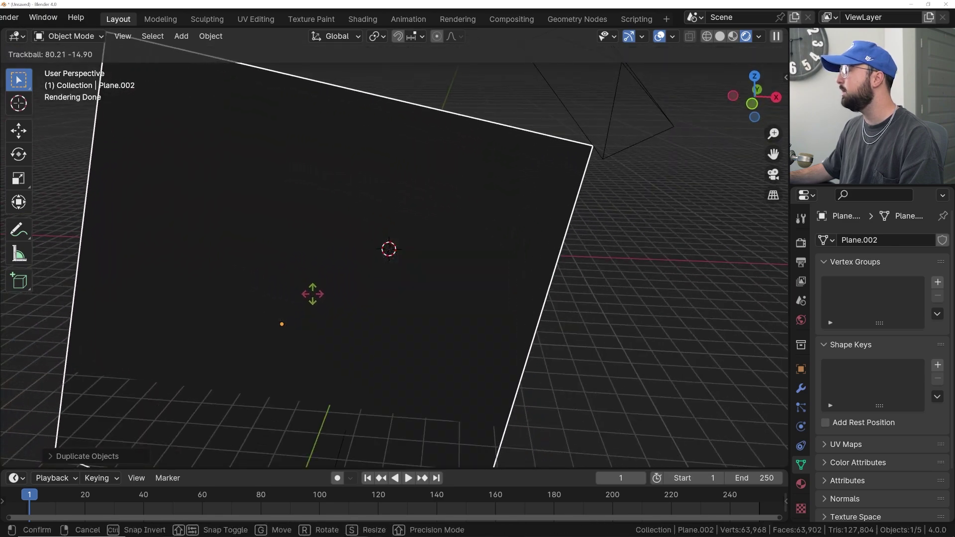
{"action": "left_click", "coordinate": [341, 295]}
{"action": "middle_click_drag", "start_coordinate": [341, 294], "coordinate": [295, 272]}
{"action": "key", "text": "g"}
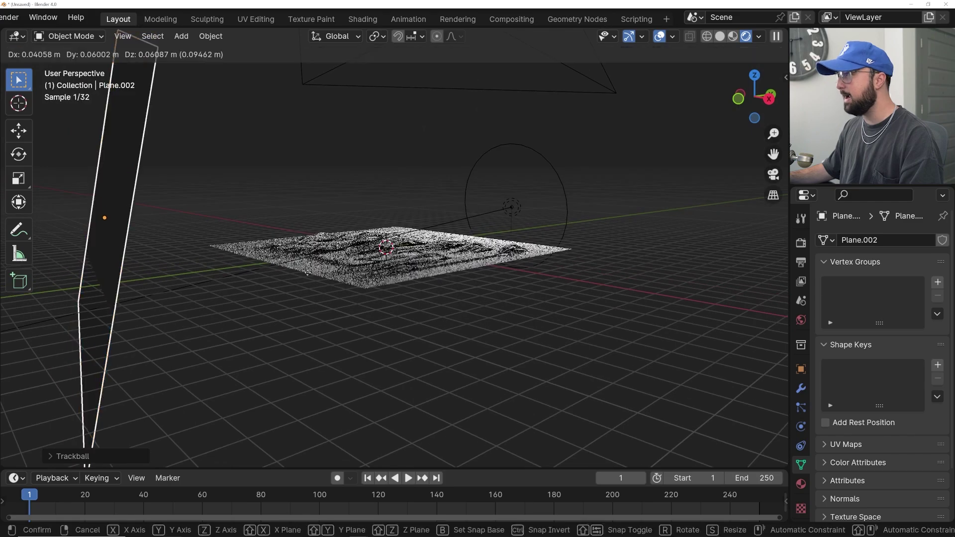
{"action": "left_click", "coordinate": [352, 266]}
{"action": "key", "text": "KP_0"}
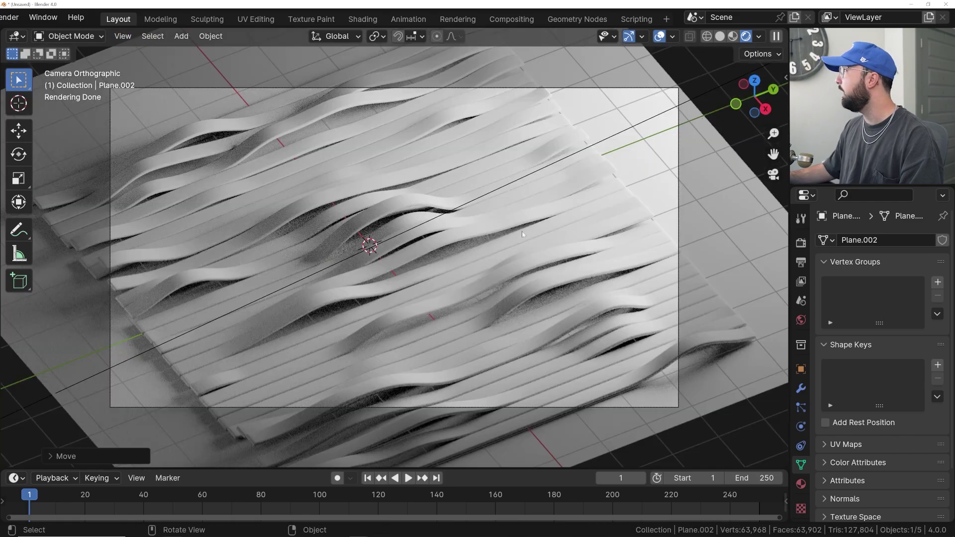
Check the light setup around the strips, return to the camera view, and hide the viewport overlays and gizmos
{"action": "key", "text": "KP_0"}
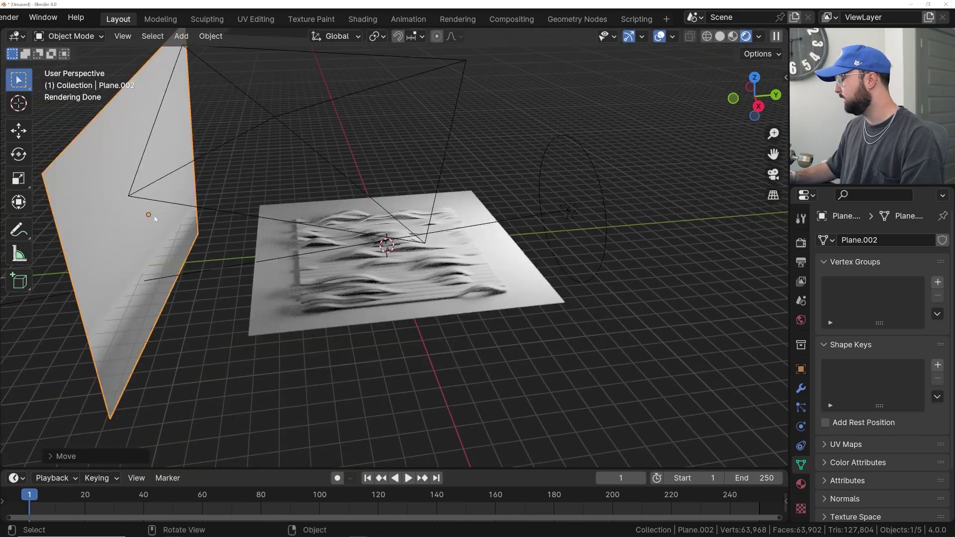
{"action": "key", "text": "KP_0"}
{"action": "scroll", "coordinate": [322, 296], "scroll_direction": "up", "scroll_amount": 1}
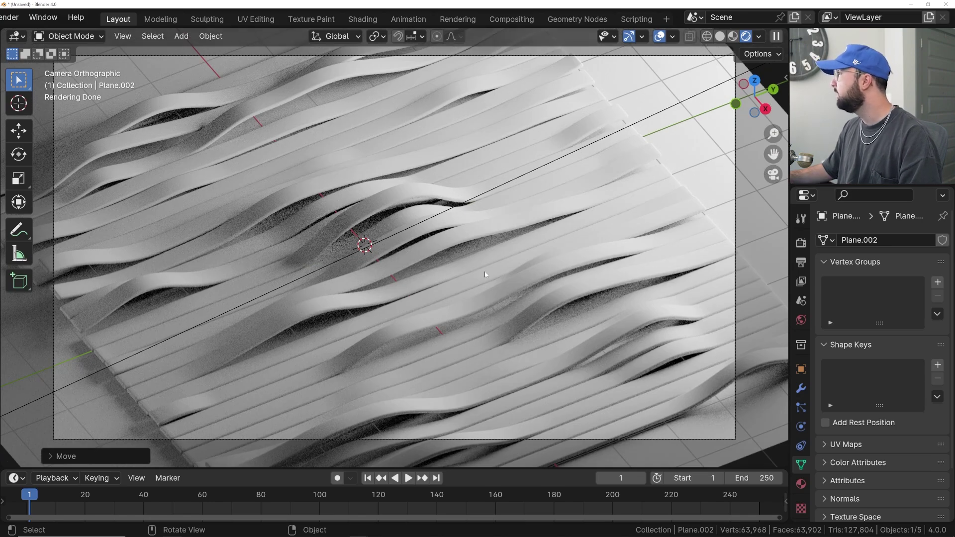
{"action": "key", "text": "KP_0"}
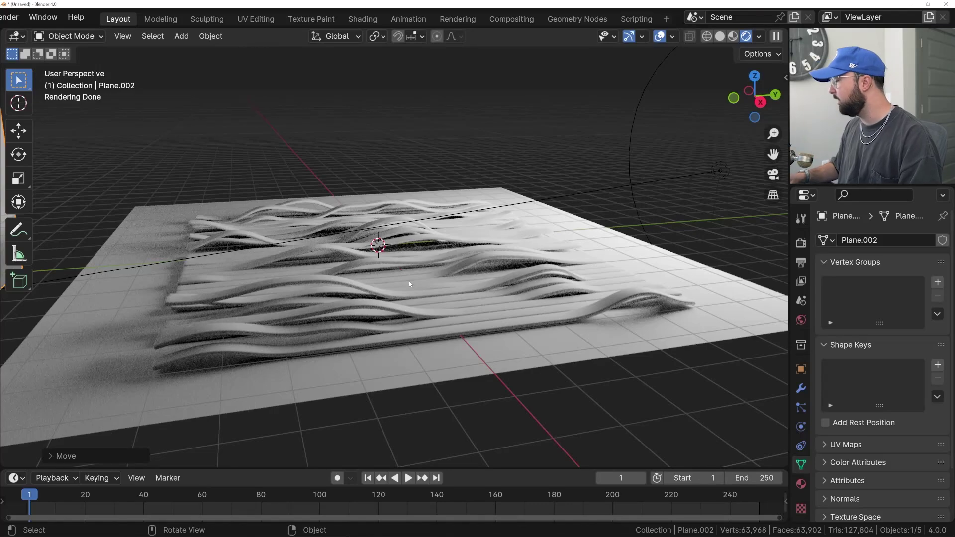
{"action": "key", "text": "KP_0"}
{"action": "left_click", "coordinate": [657, 37]}
{"action": "left_click", "coordinate": [628, 37]}
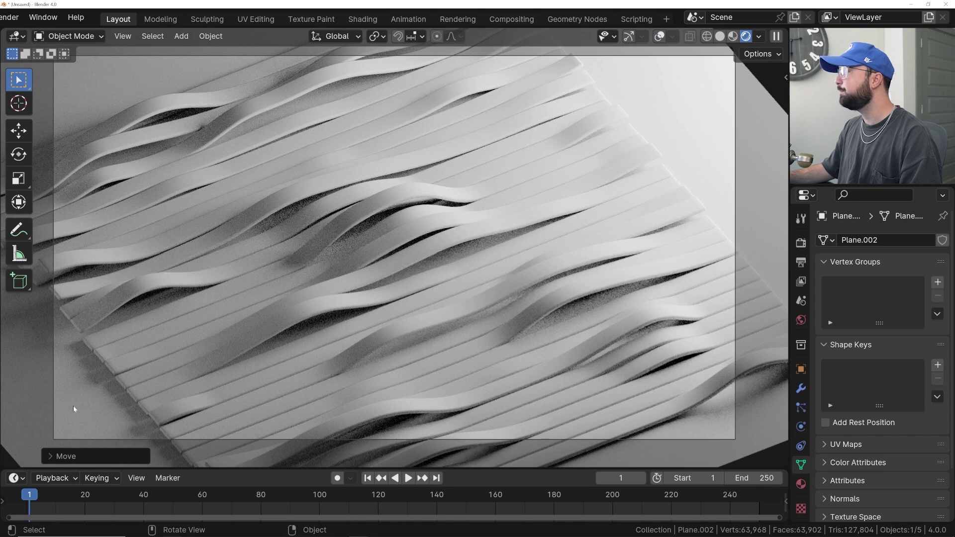
Insert a Set Material node between Curve to Mesh and Group Output in the strips' geometry node tree
{"action": "left_click", "coordinate": [377, 267]}
{"action": "left_click", "coordinate": [428, 243]}
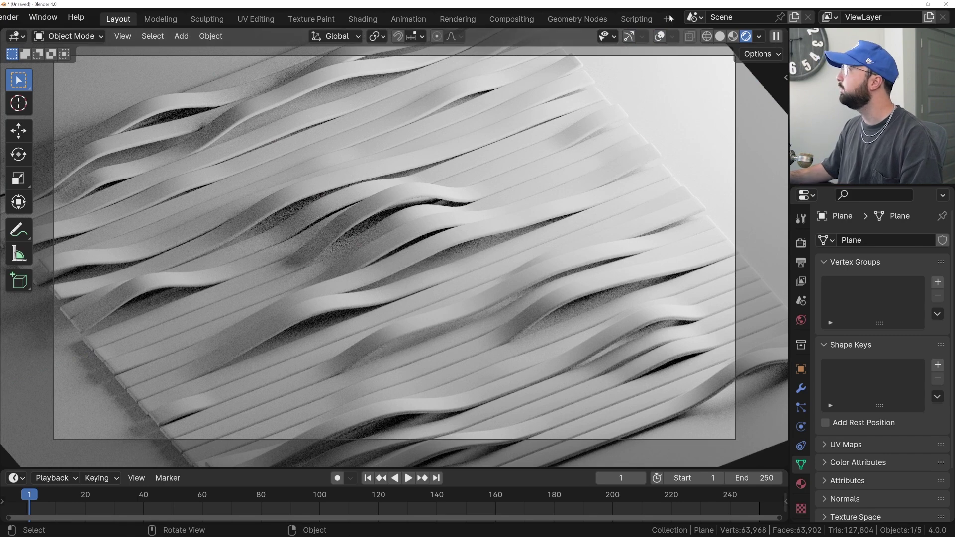
{"action": "left_click", "coordinate": [577, 19]}
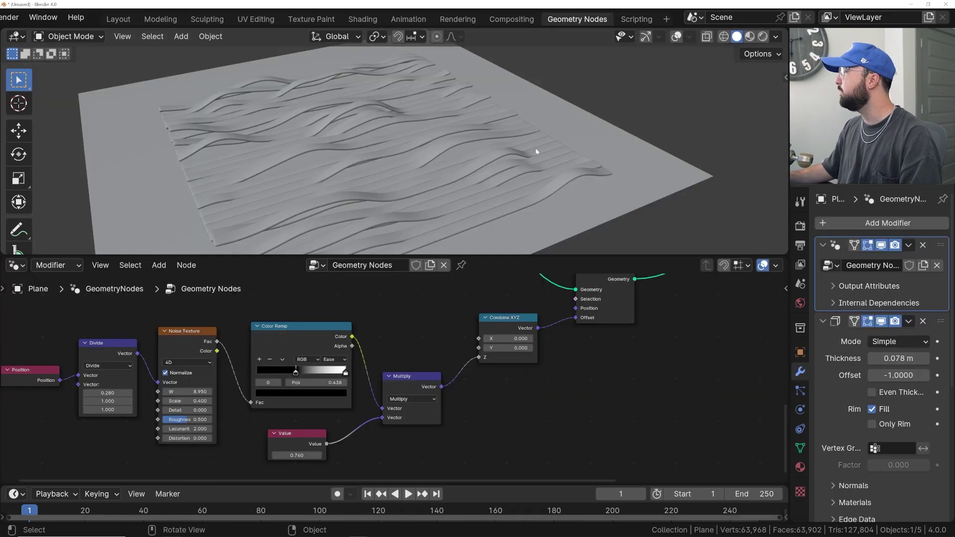
{"action": "key", "text": "KP_0"}
{"action": "middle_click_drag", "start_coordinate": [622, 328], "coordinate": [329, 396]}
{"action": "middle_click_drag", "start_coordinate": [418, 306], "coordinate": [267, 388]}
{"action": "left_click_drag", "start_coordinate": [420, 385], "coordinate": [481, 380]}
{"action": "key", "text": "shift+a"}
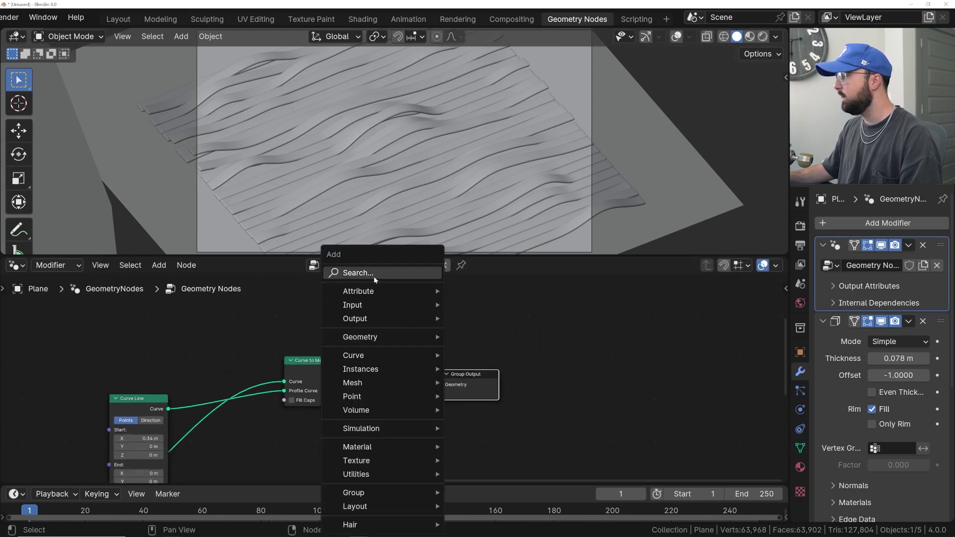
{"action": "type", "text": "set m"}
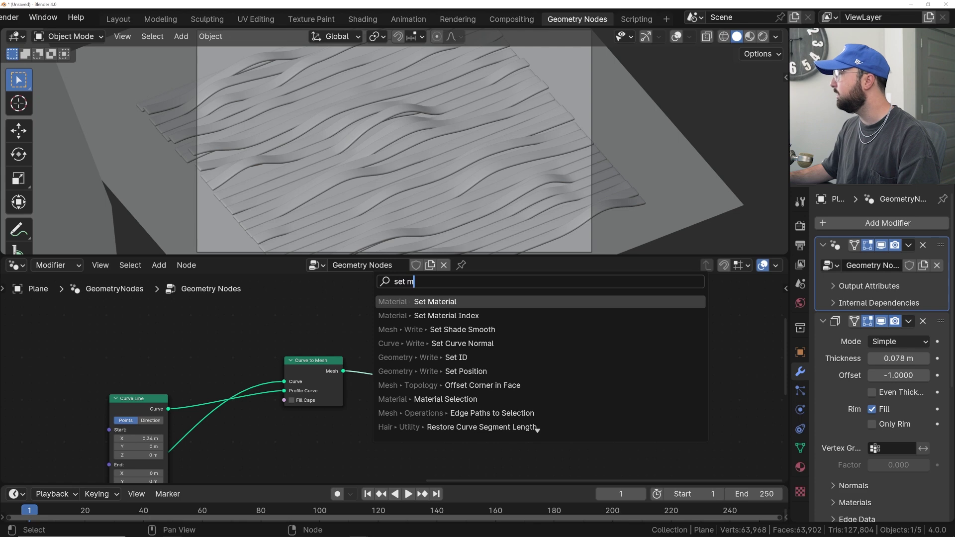
{"action": "key", "text": "Return"}
{"action": "left_click", "coordinate": [416, 373]}
Create a new material for the strips and assign it in the Set Material node
{"action": "left_click", "coordinate": [800, 467]}
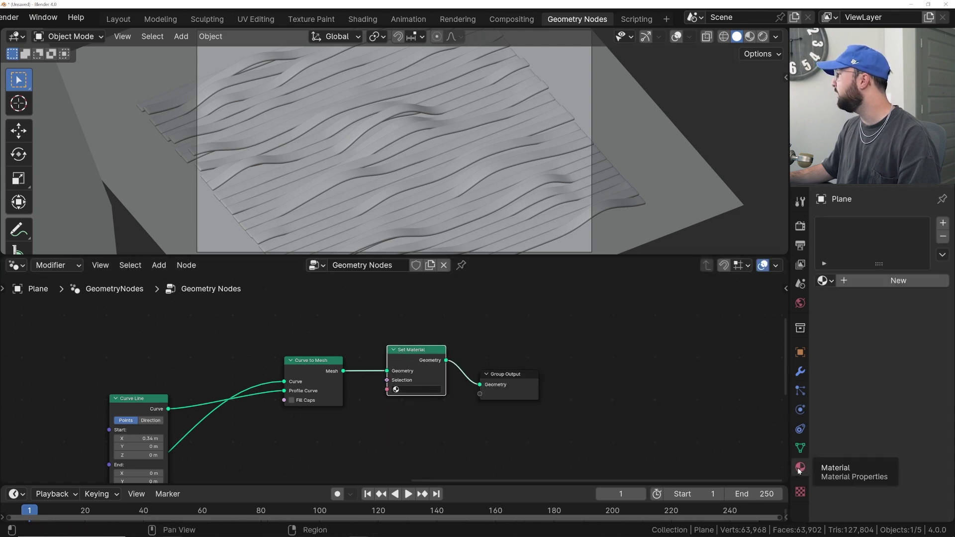
{"action": "left_click", "coordinate": [881, 282]}
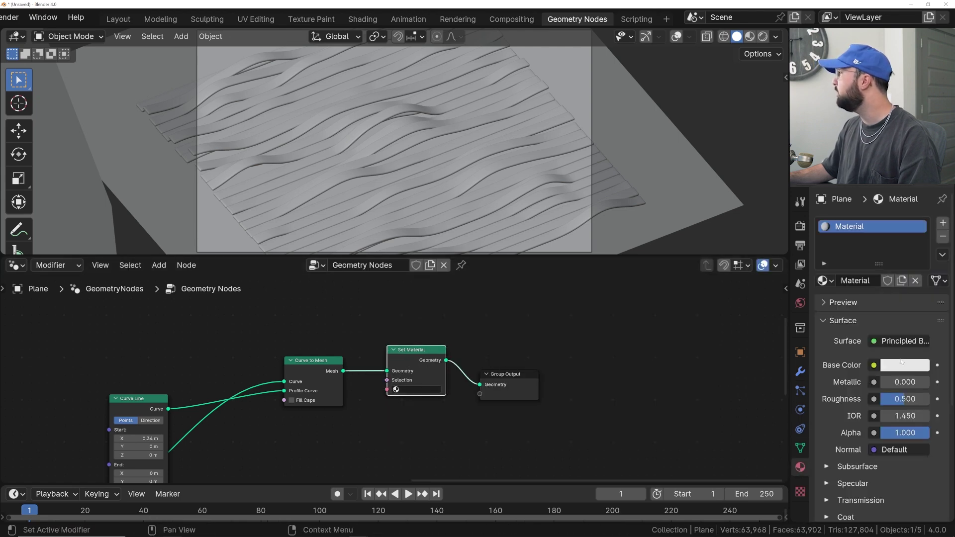
{"action": "left_click", "coordinate": [412, 390]}
{"action": "left_click", "coordinate": [417, 405]}
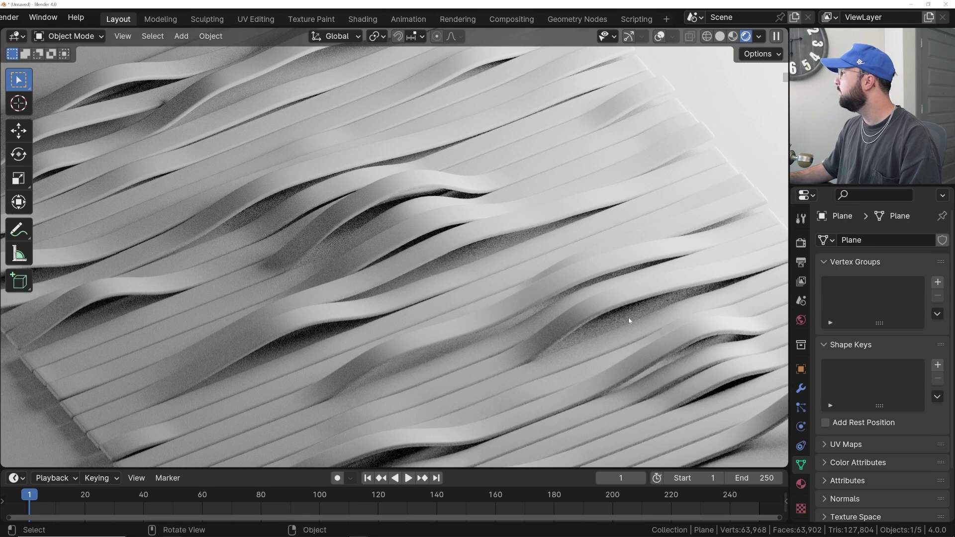
In the Layout workspace, set the strip material's subsurface weight to 1.000 and its base color to magenta
{"action": "left_click", "coordinate": [801, 486]}
{"action": "scroll", "coordinate": [863, 393], "scroll_direction": "down", "scroll_amount": 5}
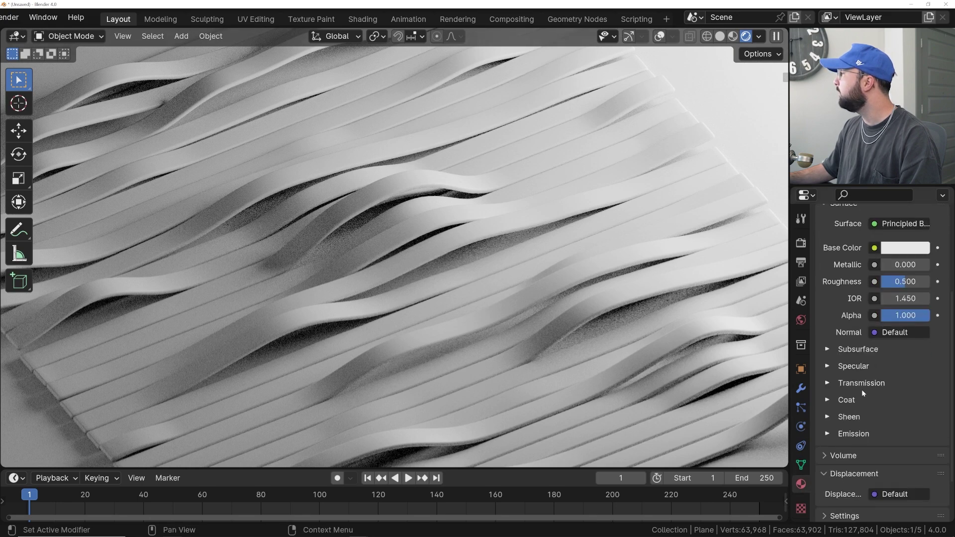
{"action": "left_click", "coordinate": [856, 350]}
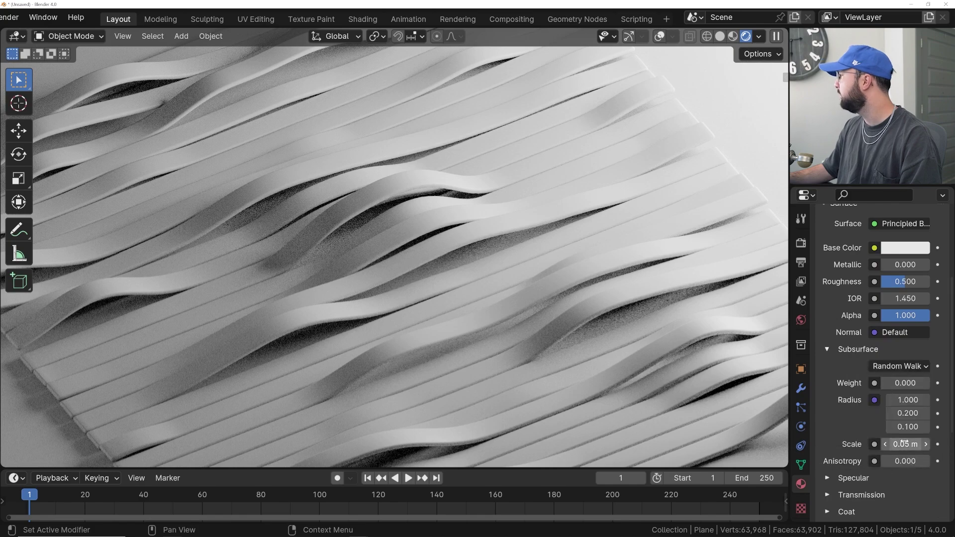
{"action": "left_click_drag", "start_coordinate": [900, 387], "coordinate": [931, 385]}
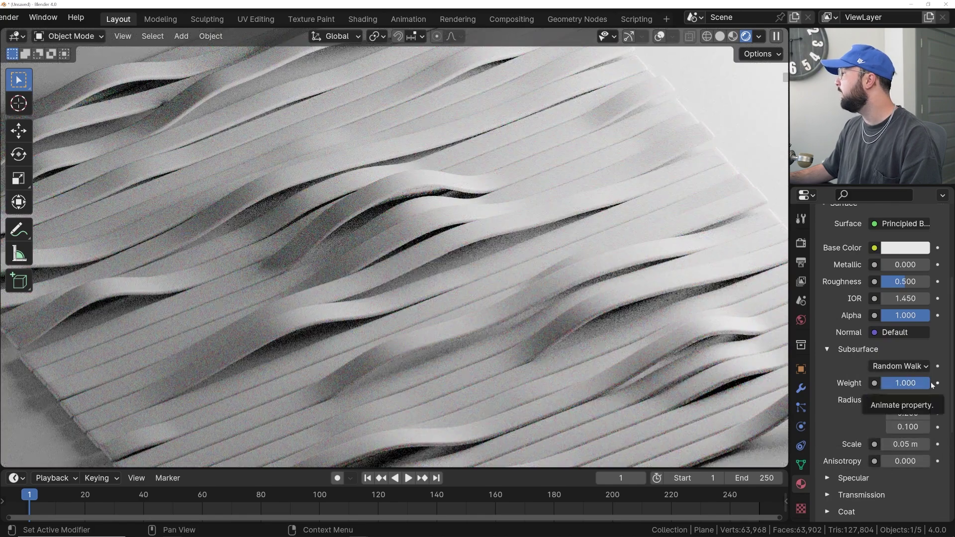
{"action": "left_click", "coordinate": [900, 248]}
{"action": "left_click", "coordinate": [880, 135]}
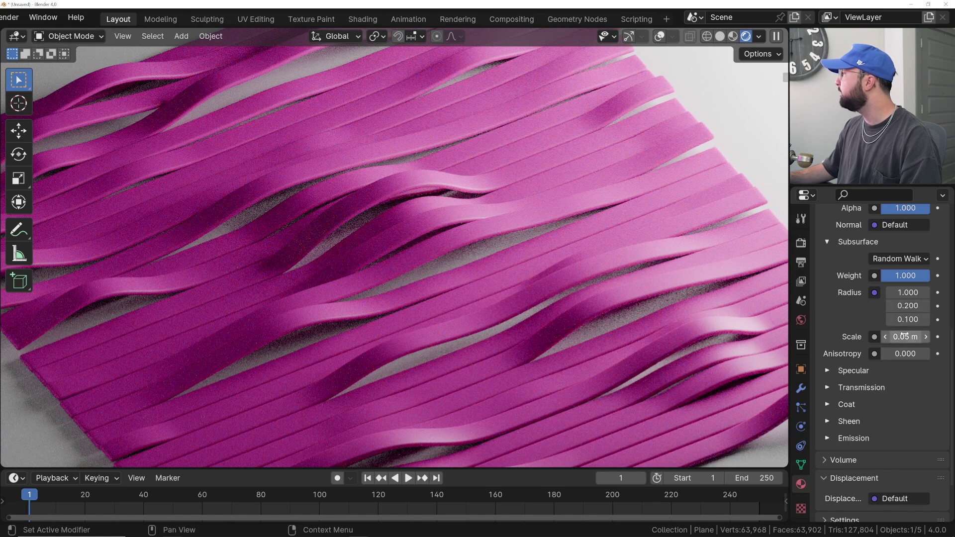
Try subsurface scales of about 1.5 m and 0 m on the strip material to compare the color effect
{"action": "left_click_drag", "start_coordinate": [903, 336], "coordinate": [943, 336]}
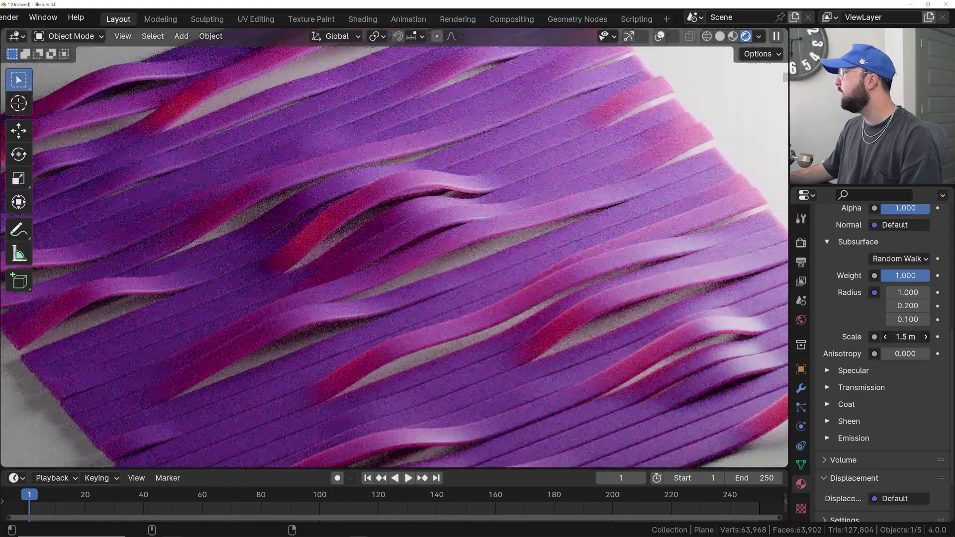
{"action": "left_click", "coordinate": [902, 337]}
{"action": "type", "text": "0"}
{"action": "key", "text": "Return"}
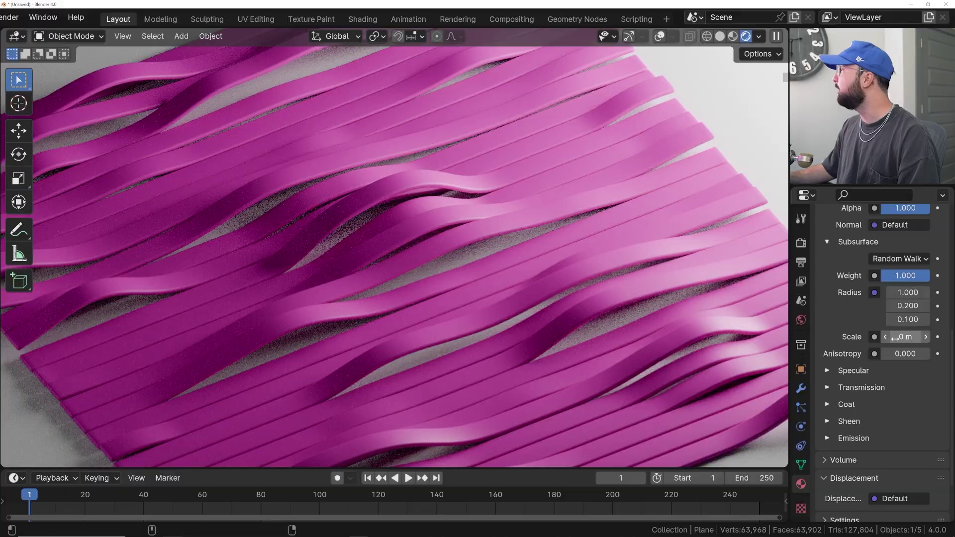
Set the strip material's subsurface scale to about 1.72 m and inspect the raised strips up close
{"action": "left_click_drag", "start_coordinate": [895, 338], "coordinate": [931, 338]}
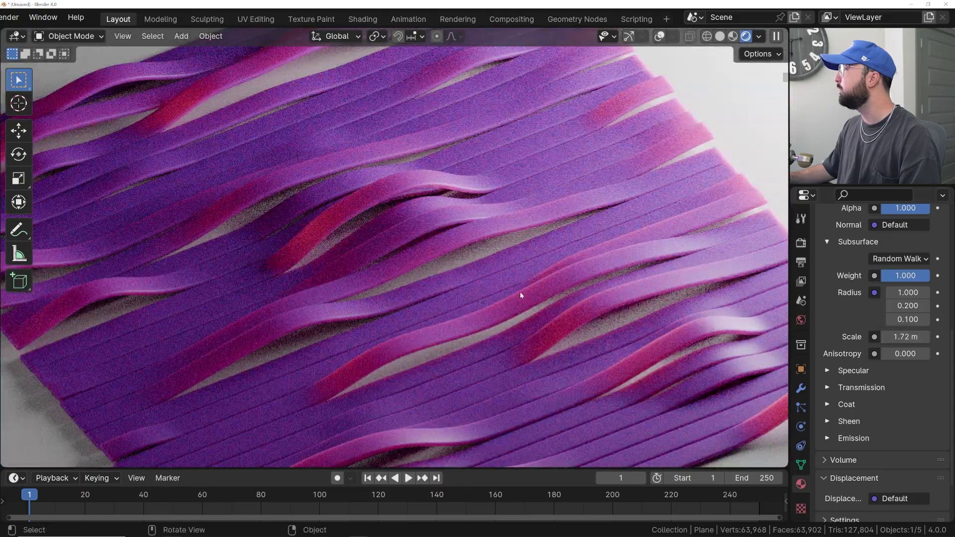
{"action": "scroll", "coordinate": [520, 291], "scroll_direction": "up", "scroll_amount": 3}
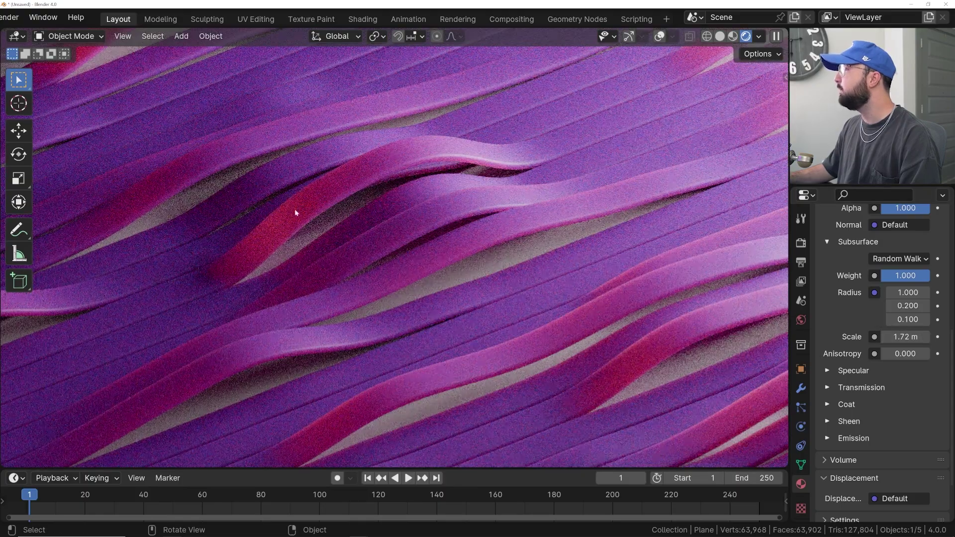
{"action": "scroll", "coordinate": [405, 297], "scroll_direction": "down", "scroll_amount": 3}
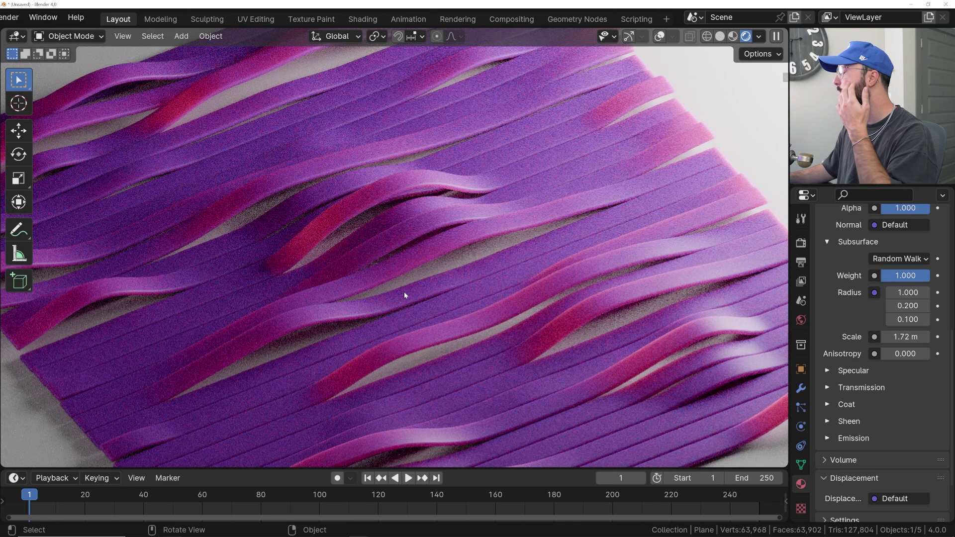
Select the ground plane and create a new material for it in the Shading workspace
{"action": "scroll", "coordinate": [404, 294], "scroll_direction": "down", "scroll_amount": 3}
{"action": "middle_click_drag", "start_coordinate": [651, 209], "coordinate": [607, 179]}
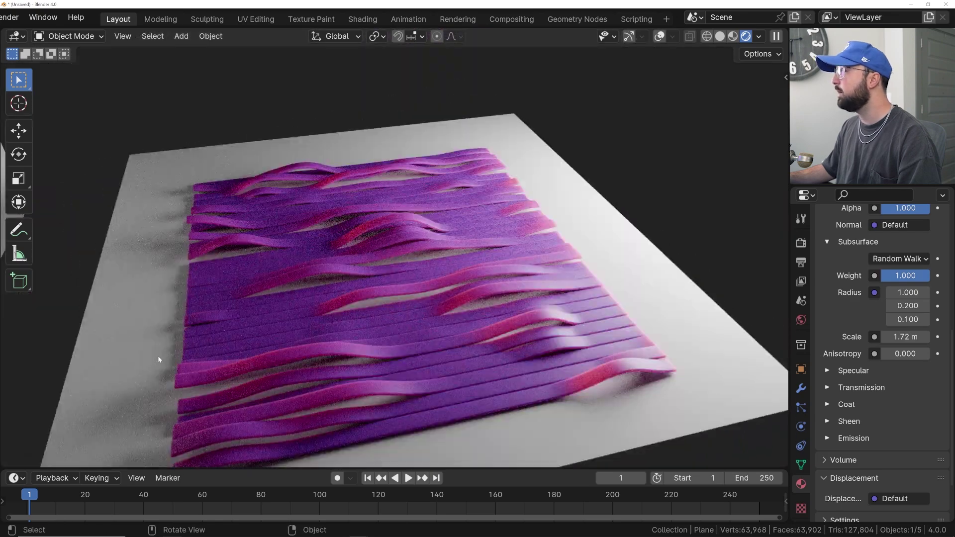
{"action": "left_click", "coordinate": [157, 356]}
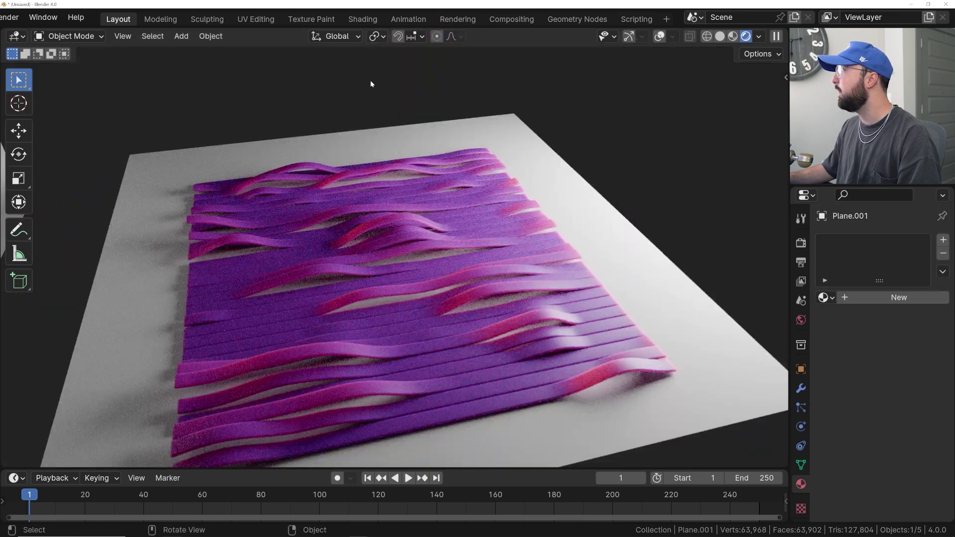
{"action": "left_click", "coordinate": [362, 18]}
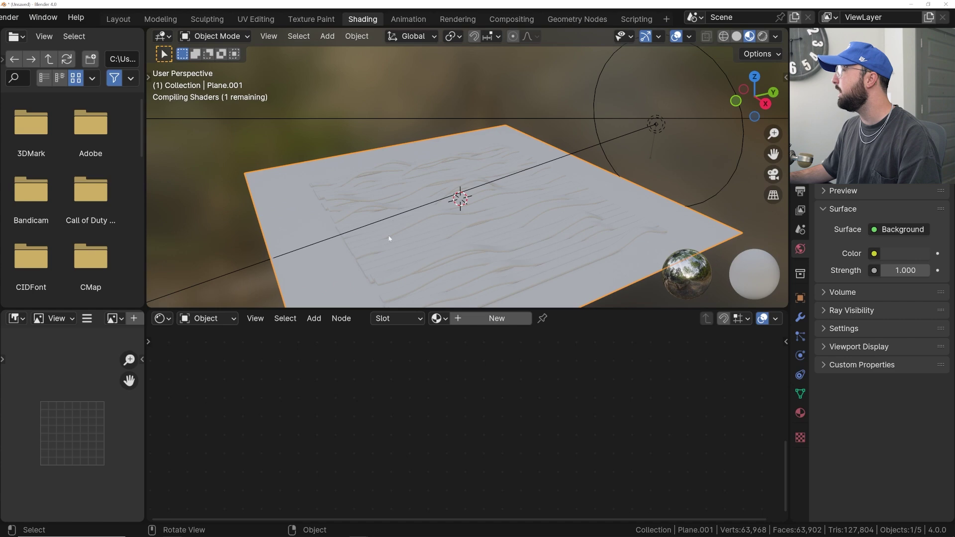
{"action": "left_click_drag", "start_coordinate": [146, 305], "coordinate": [123, 328]}
{"action": "left_click", "coordinate": [432, 324]}
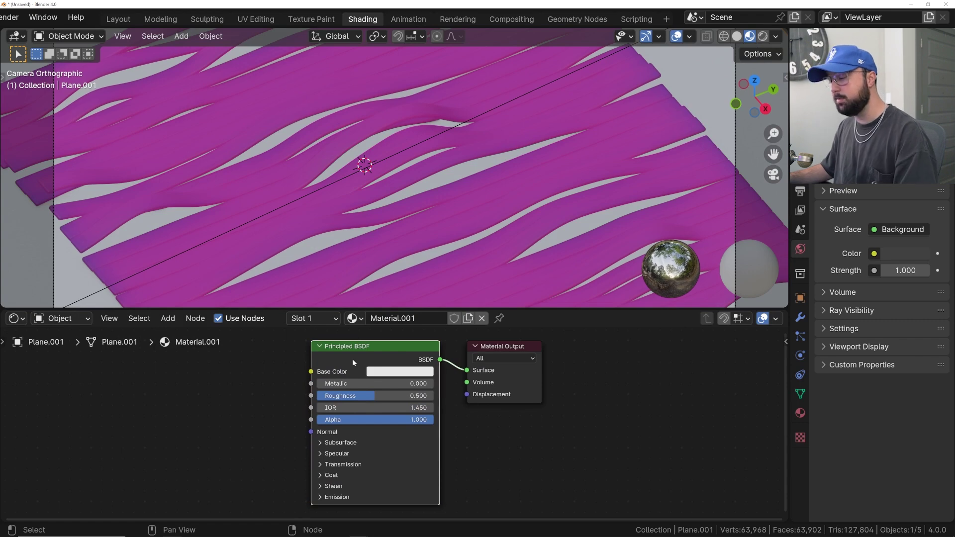
Add an image texture with mapping and texture coordinates to the ground's base color, and load PaintedWood007C_4K-PNG_Color.png
{"action": "key", "text": "ctrl+t"}
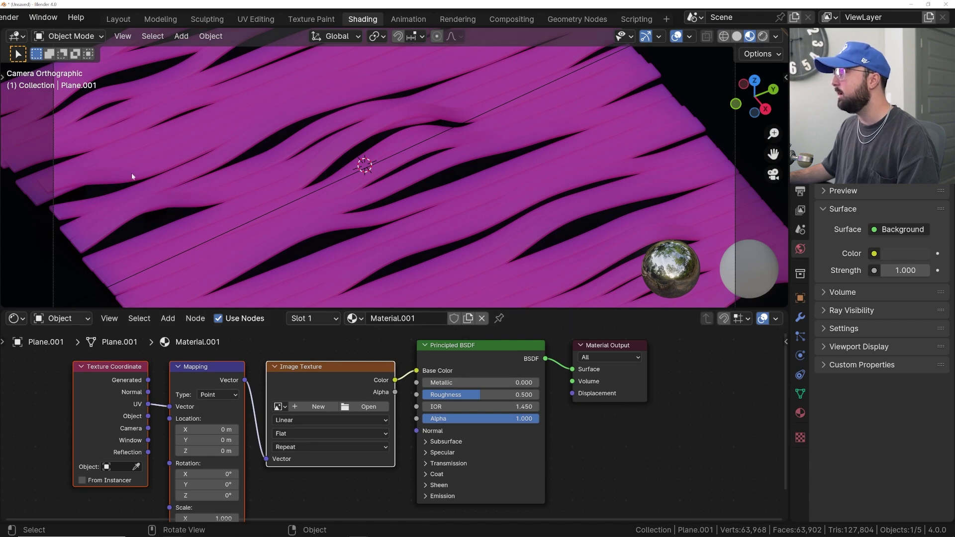
{"action": "scroll", "coordinate": [274, 94], "scroll_direction": "down", "scroll_amount": 4}
{"action": "scroll", "coordinate": [423, 242], "scroll_direction": "up", "scroll_amount": 5}
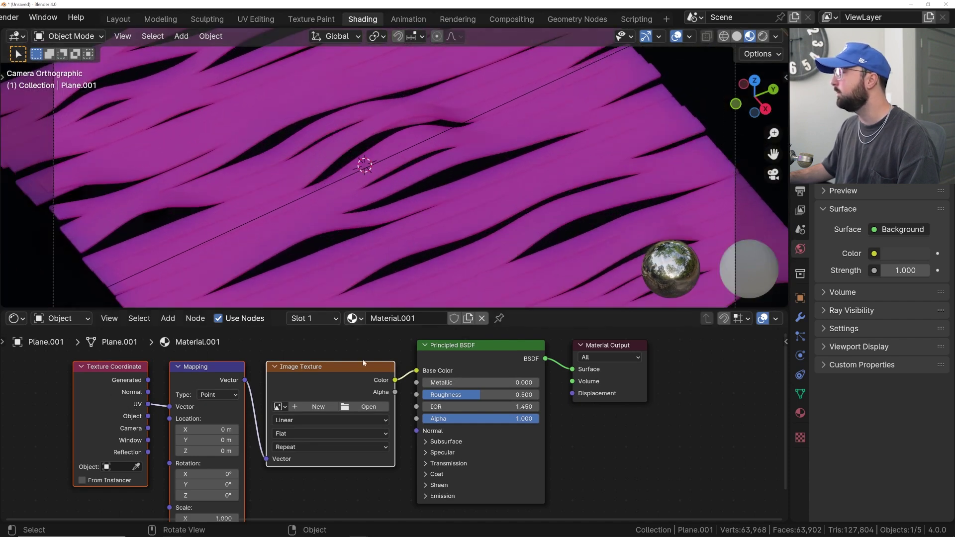
{"action": "left_click", "coordinate": [370, 407]}
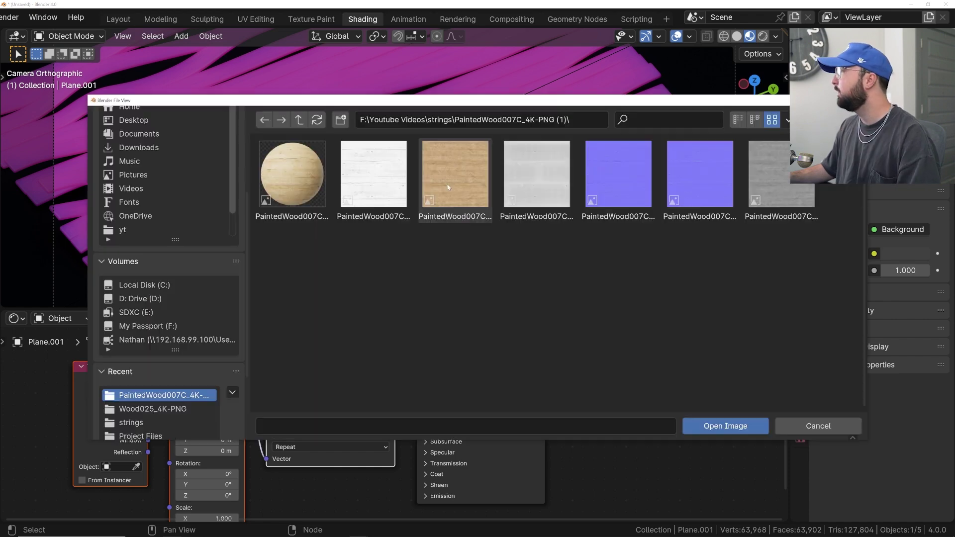
{"action": "double_click", "coordinate": [451, 193]}
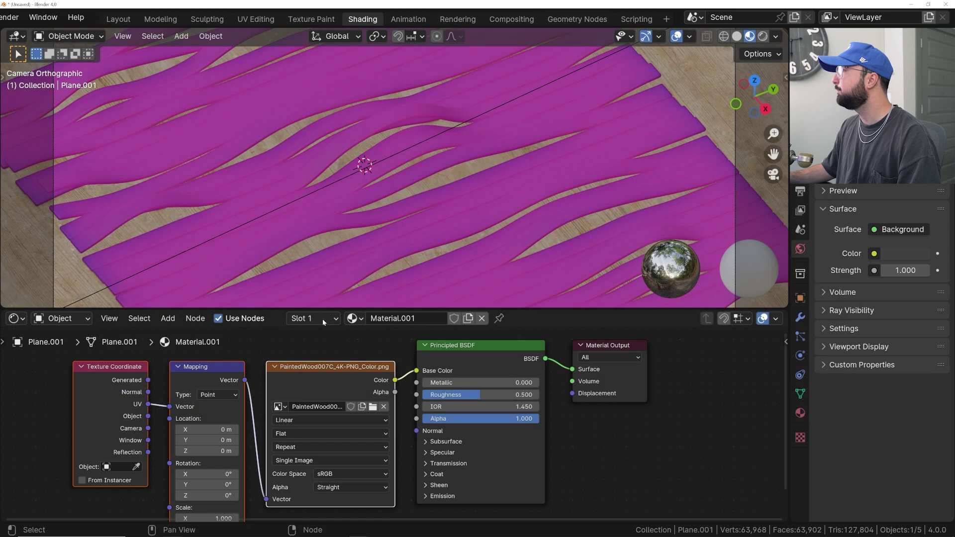
Enlarge the node editor, spread the ground material's nodes apart, and collapse the color texture node
{"action": "scroll", "coordinate": [211, 378], "scroll_direction": "down", "scroll_amount": 1}
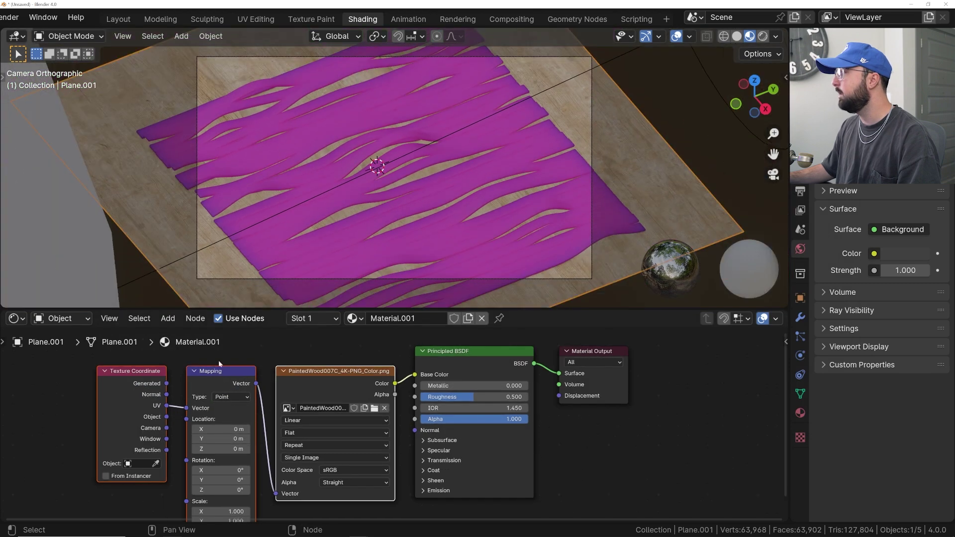
{"action": "left_click_drag", "start_coordinate": [260, 308], "coordinate": [140, 373]}
{"action": "middle_click_drag", "start_coordinate": [140, 372], "coordinate": [230, 373]}
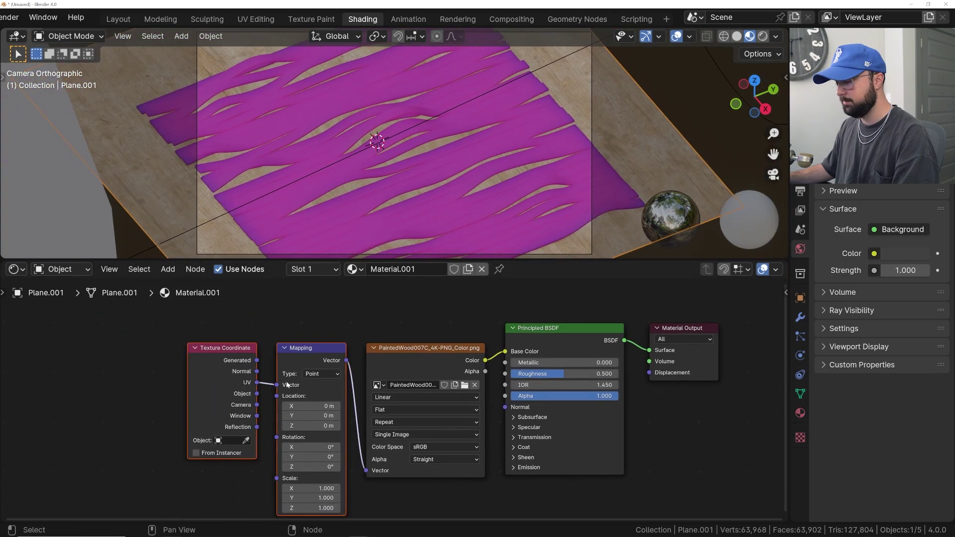
{"action": "left_click_drag", "start_coordinate": [230, 374], "coordinate": [1, 337]}
{"action": "left_click_drag", "start_coordinate": [411, 353], "coordinate": [285, 324]}
{"action": "left_click", "coordinate": [284, 323]}
{"action": "middle_click_drag", "start_coordinate": [34, 370], "coordinate": [134, 387]}
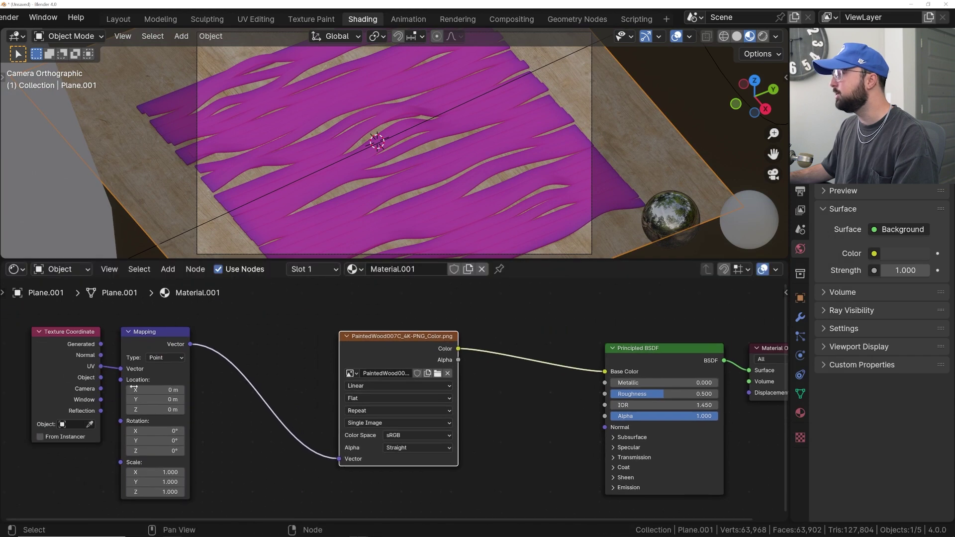
{"action": "left_click", "coordinate": [347, 337]}
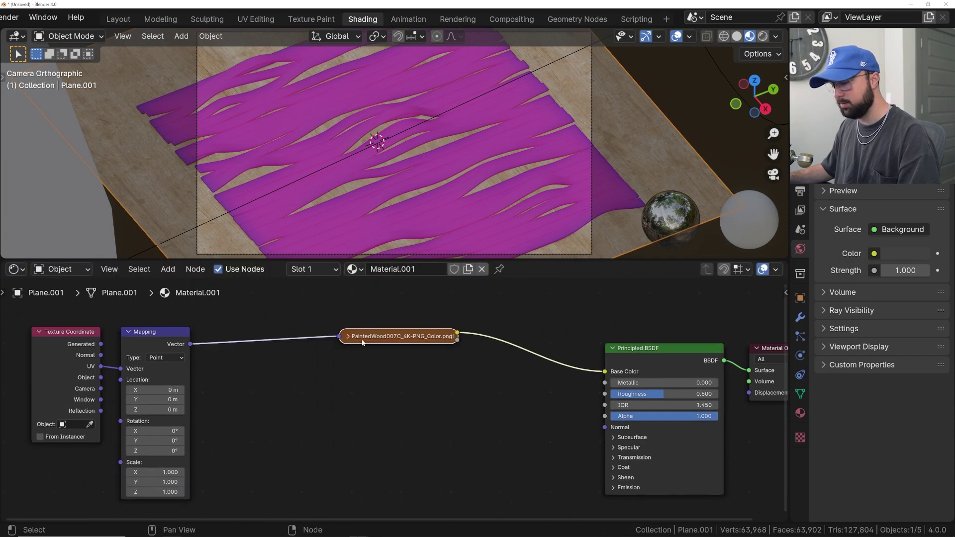
Duplicate the color texture node below the original, keeping its mapping link, and load the PaintedWood007C 4K roughness image into the copy
{"action": "key", "text": "shift+d"}
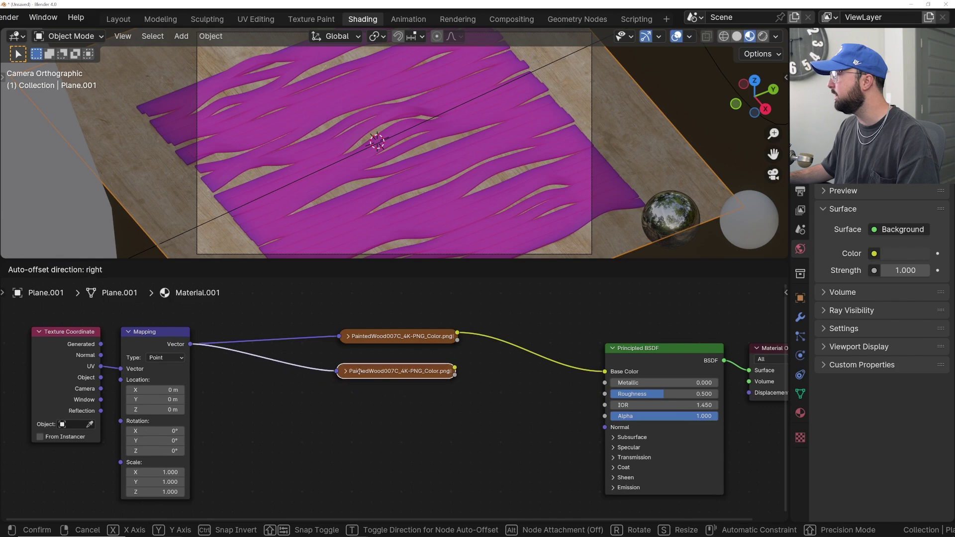
{"action": "left_click", "coordinate": [359, 368]}
{"action": "left_click", "coordinate": [346, 366]}
{"action": "left_click", "coordinate": [435, 404]}
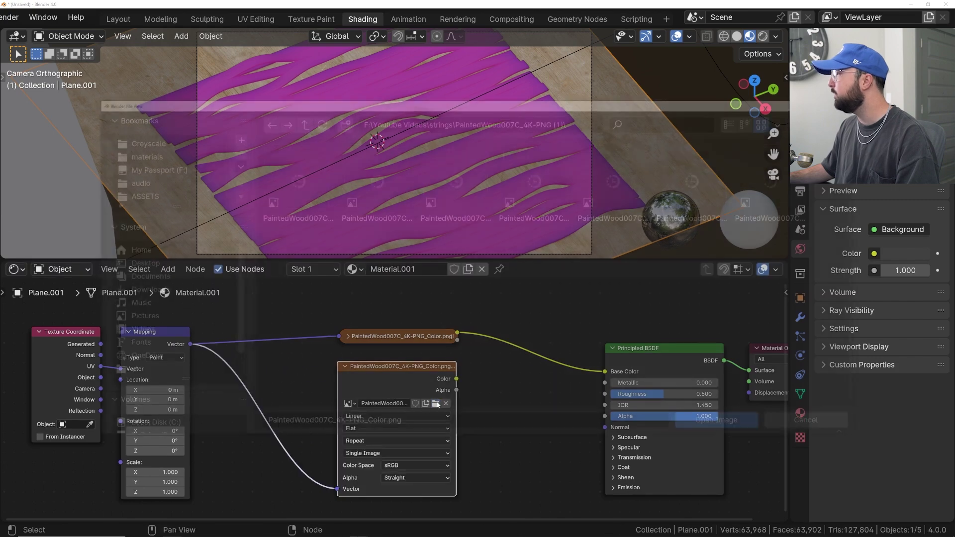
{"action": "left_click", "coordinate": [793, 198]}
{"action": "double_click", "coordinate": [785, 189]}
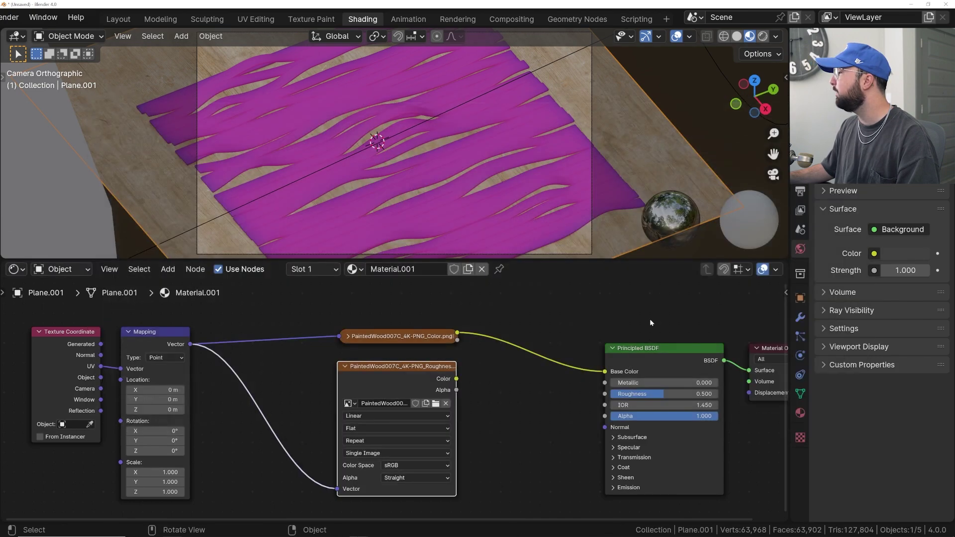
Set the roughness texture's color space to Non-Color and connect its color to the Principled BSDF's Roughness
{"action": "middle_click_drag", "start_coordinate": [446, 494], "coordinate": [431, 449]}
{"action": "scroll", "coordinate": [389, 431], "scroll_direction": "up", "scroll_amount": 1}
{"action": "left_click", "coordinate": [386, 428]}
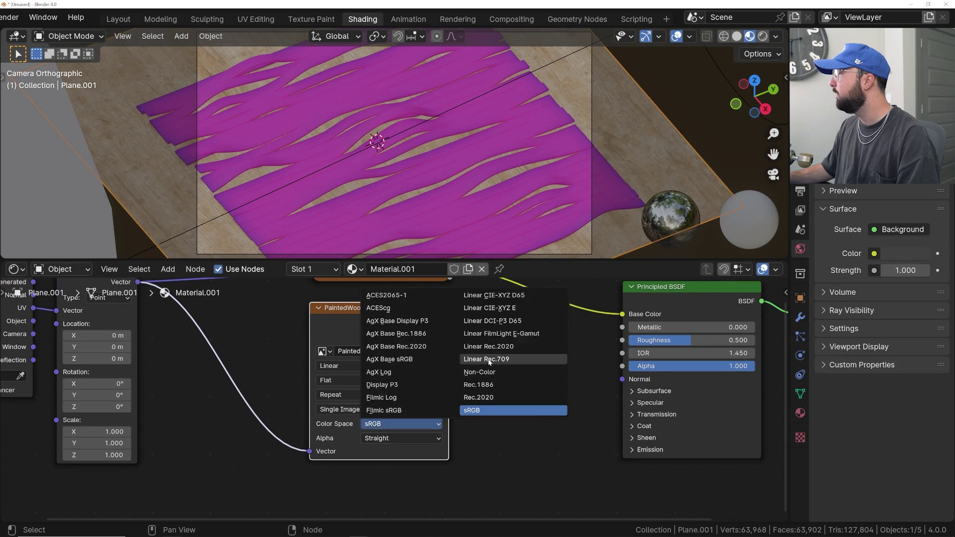
{"action": "left_click", "coordinate": [479, 372]}
{"action": "middle_click_drag", "start_coordinate": [448, 327], "coordinate": [410, 354]}
{"action": "left_click_drag", "start_coordinate": [409, 351], "coordinate": [586, 368]}
Add a Normal Map node beside the roughness texture and connect it to the Principled BSDF's Normal input
{"action": "key", "text": "shift+a"}
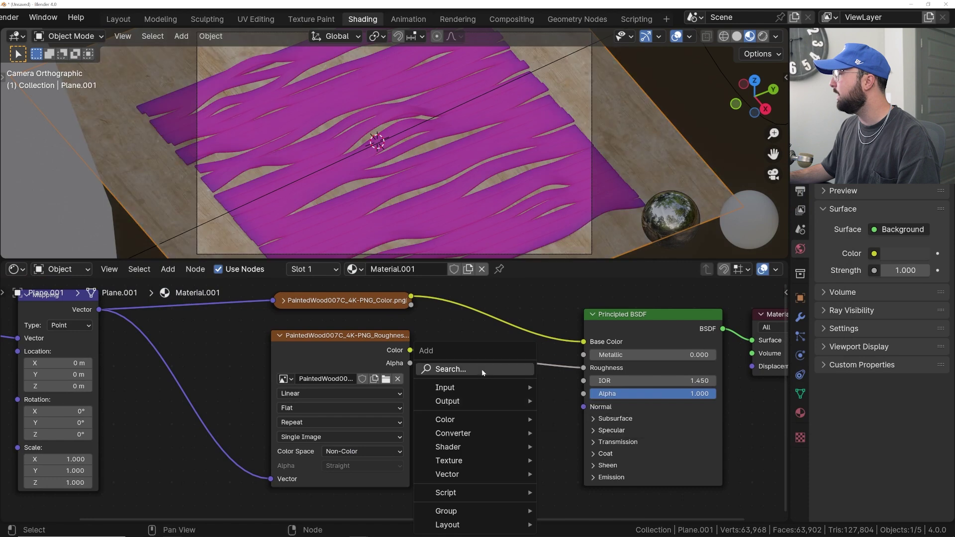
{"action": "left_click", "coordinate": [481, 369]}
{"action": "type", "text": "normal"}
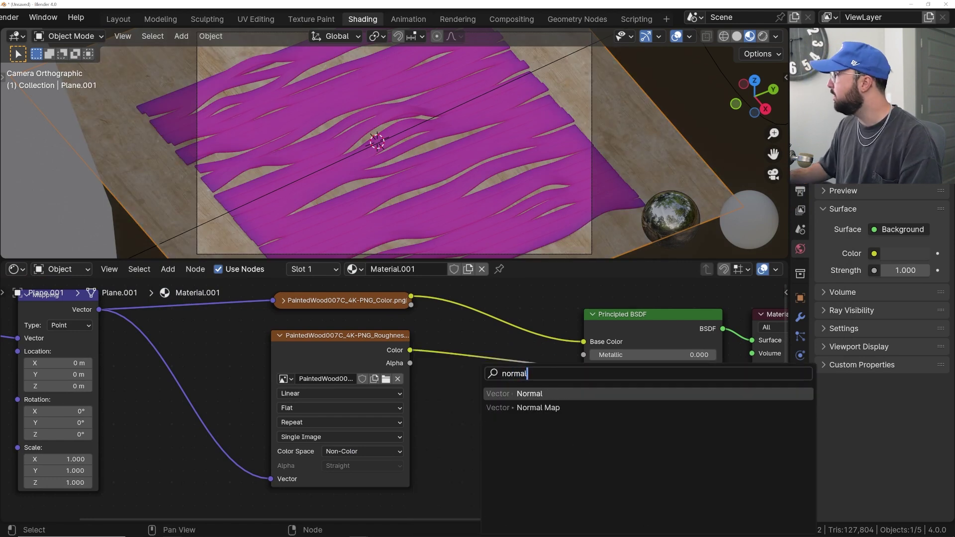
{"action": "key", "text": "Down"}
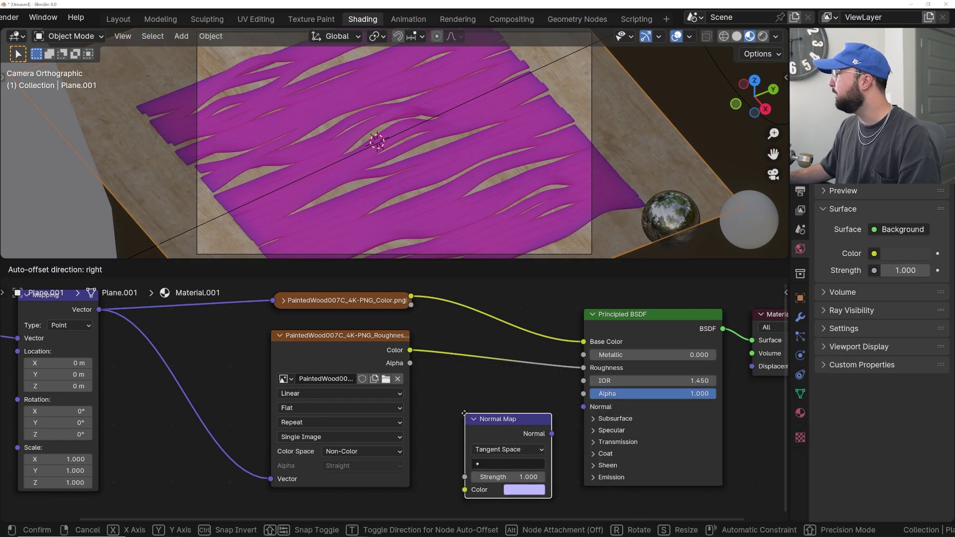
{"action": "left_click", "coordinate": [463, 413]}
{"action": "left_click_drag", "start_coordinate": [552, 434], "coordinate": [583, 407]}
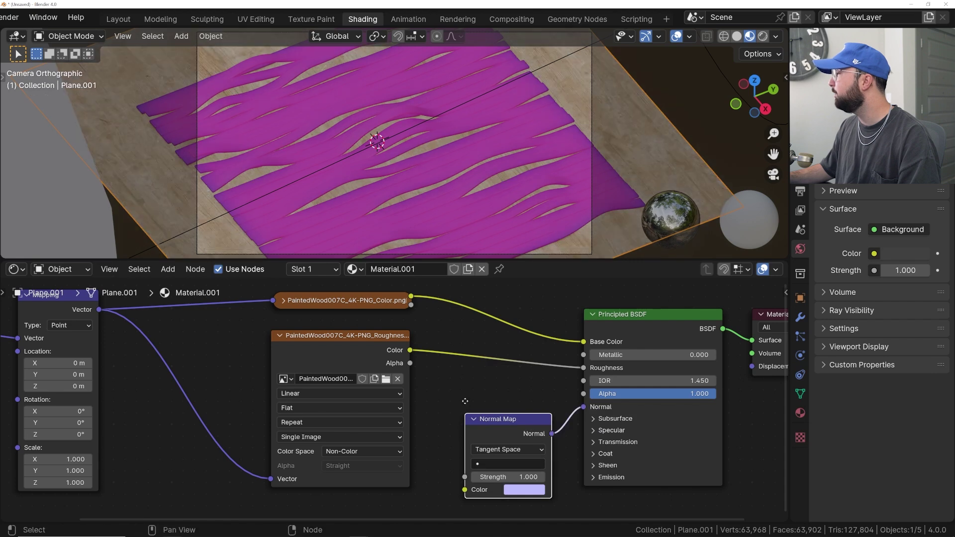
Collapse the roughness texture node, duplicate it below with its mapping link kept, and expand the copy
{"action": "middle_click_drag", "start_coordinate": [465, 400], "coordinate": [474, 366]}
{"action": "left_click", "coordinate": [291, 301]}
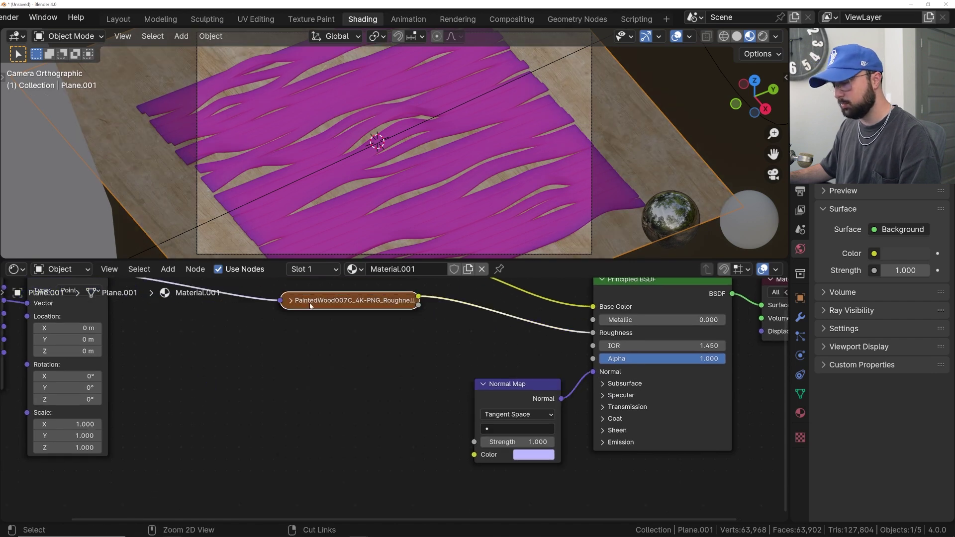
{"action": "key", "text": "ctrl+shift+d"}
{"action": "left_click", "coordinate": [304, 367]}
{"action": "left_click", "coordinate": [285, 364]}
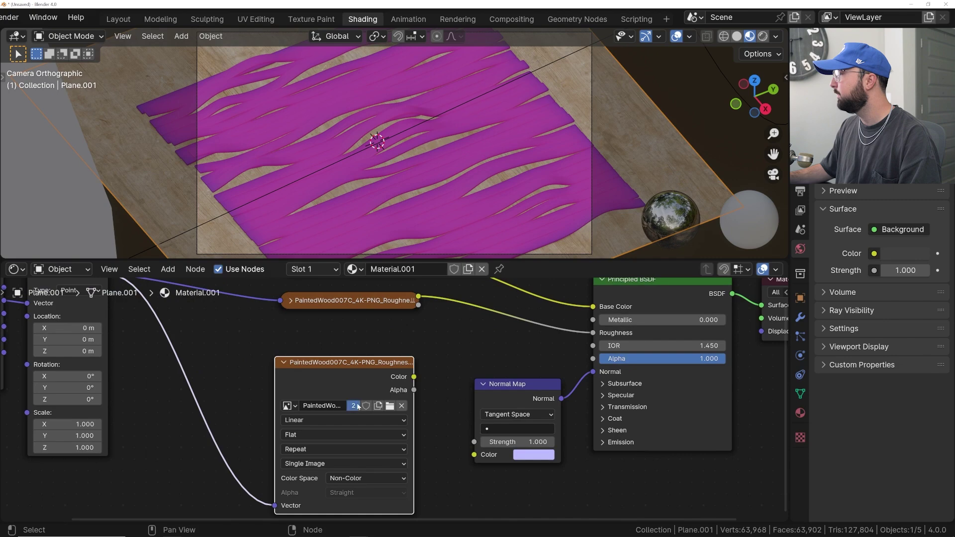
Load the PaintedWood007C_4K-PNG_NormalDX image into the copied texture node and connect its color to the Normal Map's Color
{"action": "left_click", "coordinate": [390, 406]}
{"action": "double_click", "coordinate": [626, 183]}
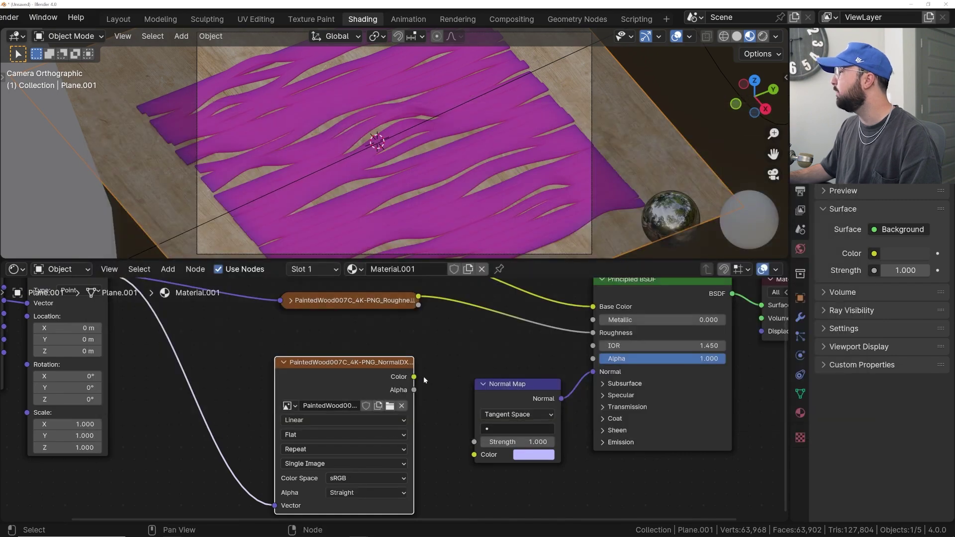
{"action": "left_click_drag", "start_coordinate": [418, 382], "coordinate": [469, 450]}
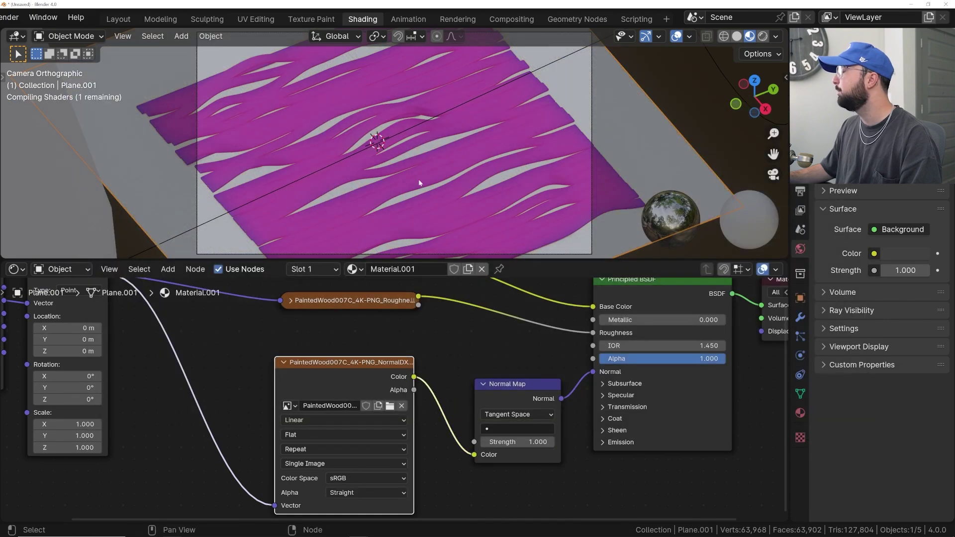
Preview the wood-textured ground under the strips with rendered viewport shading
{"action": "left_click", "coordinate": [762, 37]}
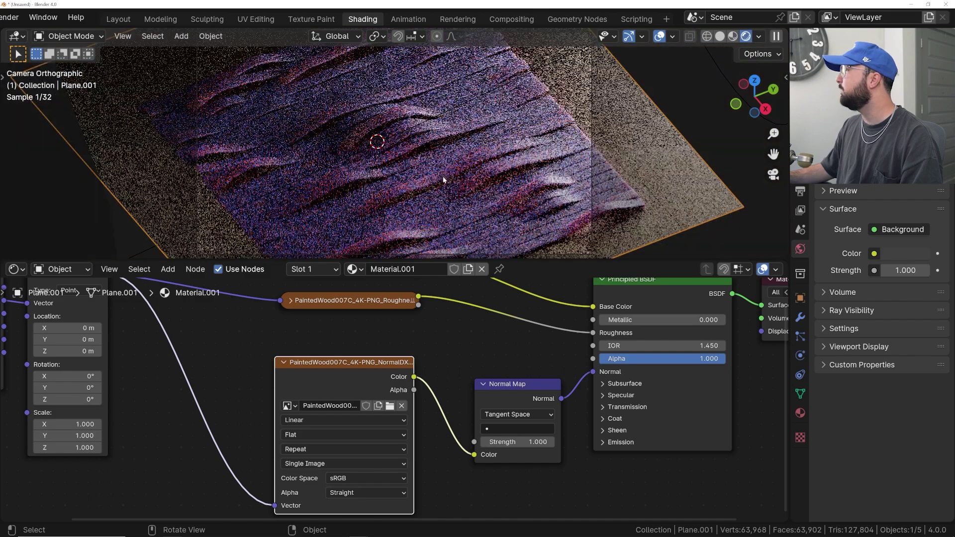
{"action": "scroll", "coordinate": [445, 181], "scroll_direction": "up", "scroll_amount": 1}
{"action": "scroll", "coordinate": [445, 178], "scroll_direction": "down", "scroll_amount": 1}
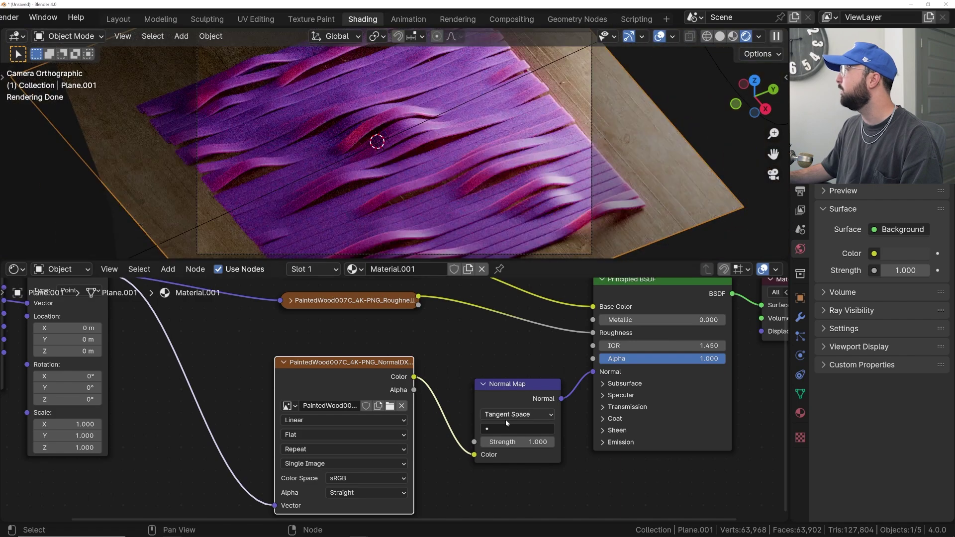
{"action": "left_click_drag", "start_coordinate": [520, 437], "coordinate": [465, 437]}
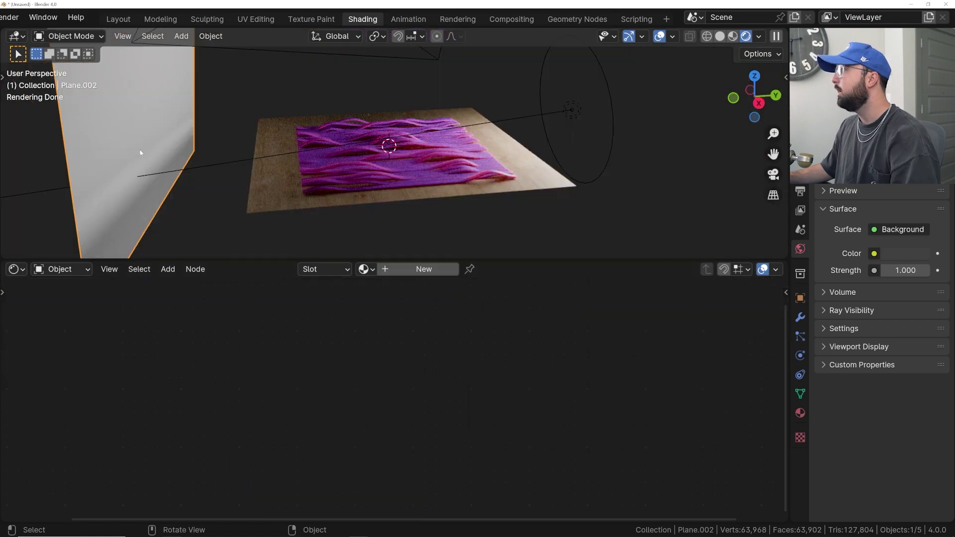
Create a new material for the upright reflector plane and set its base color value to 5
{"action": "middle_click_drag", "start_coordinate": [185, 144], "coordinate": [245, 161]}
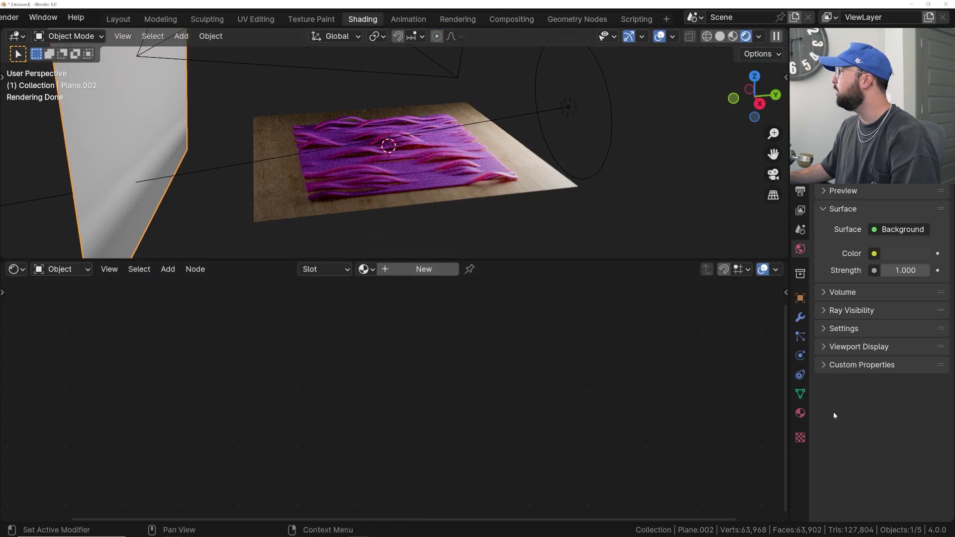
{"action": "left_click", "coordinate": [431, 271]}
{"action": "middle_click_drag", "start_coordinate": [512, 321], "coordinate": [247, 353]}
{"action": "left_click", "coordinate": [420, 339]}
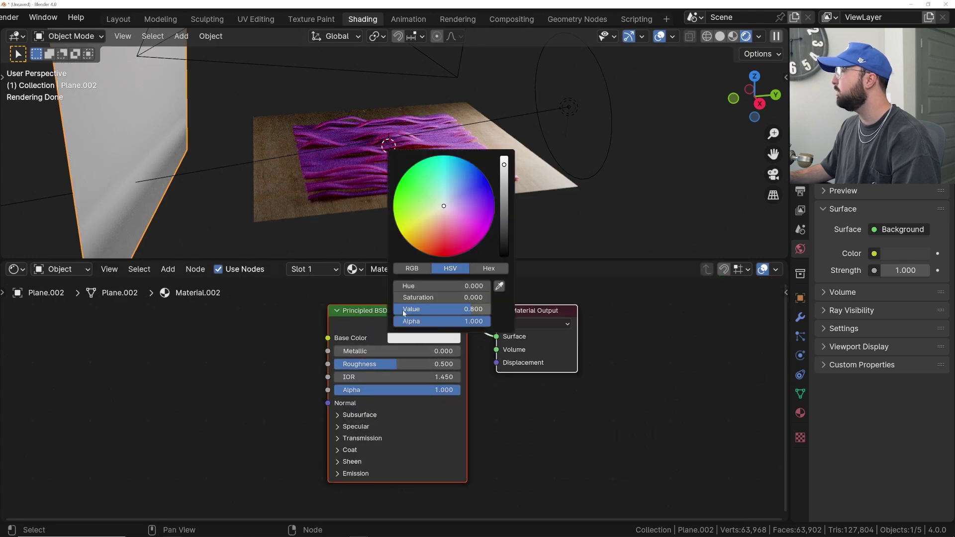
{"action": "left_click", "coordinate": [436, 309]}
{"action": "type", "text": "5"}
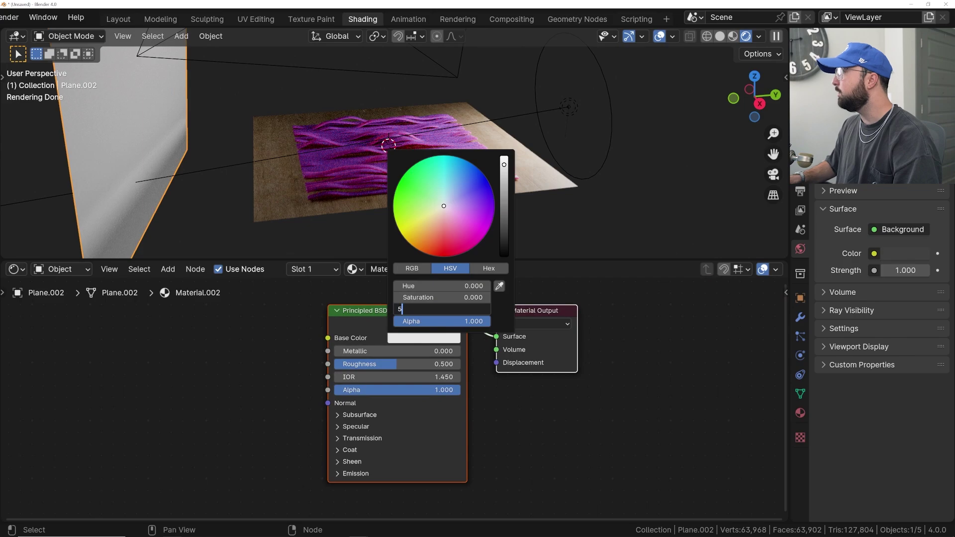
{"action": "key", "text": "Return"}
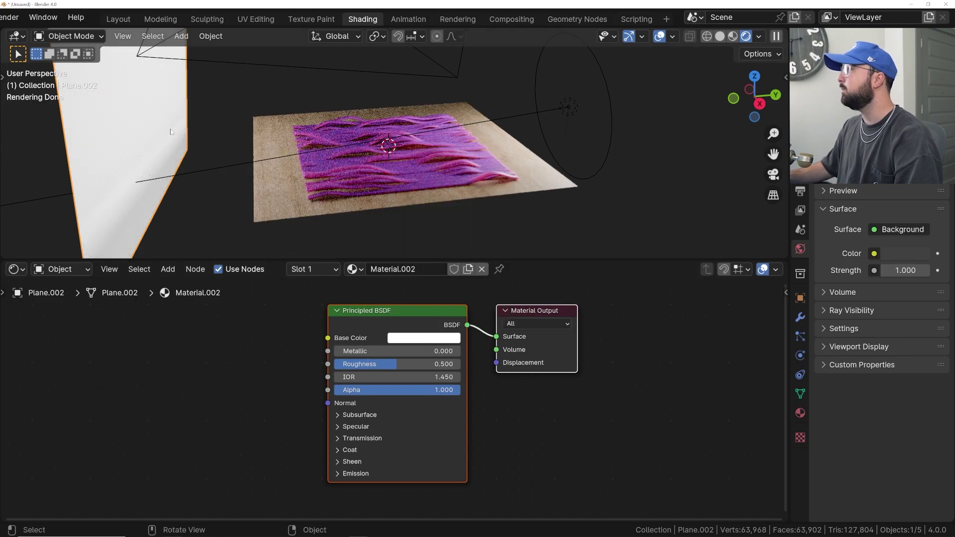
Scale up the white reflector plane beside the strips and tilt it by about 9°
{"action": "key", "text": "KP_0"}
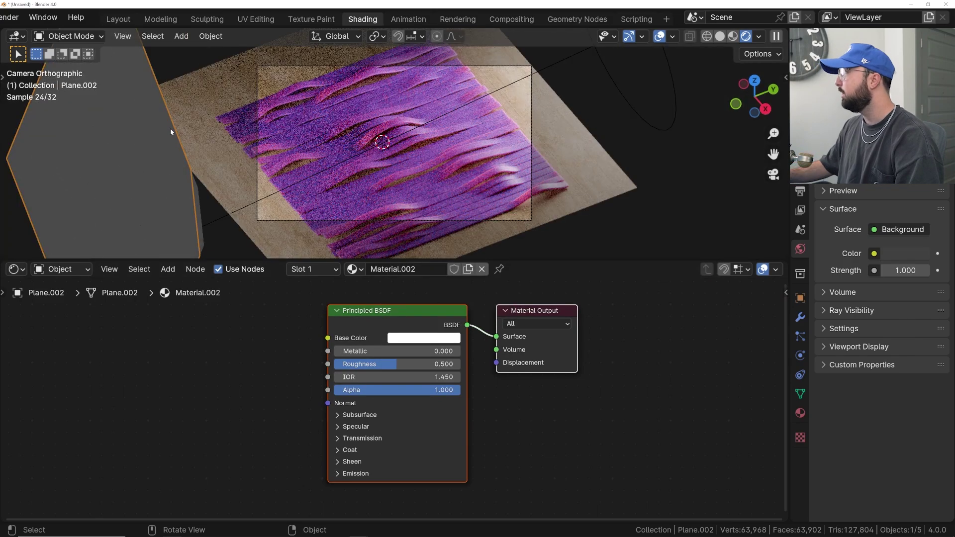
{"action": "scroll", "coordinate": [322, 113], "scroll_direction": "up", "scroll_amount": 3}
{"action": "middle_click_drag", "start_coordinate": [307, 142], "coordinate": [240, 92]}
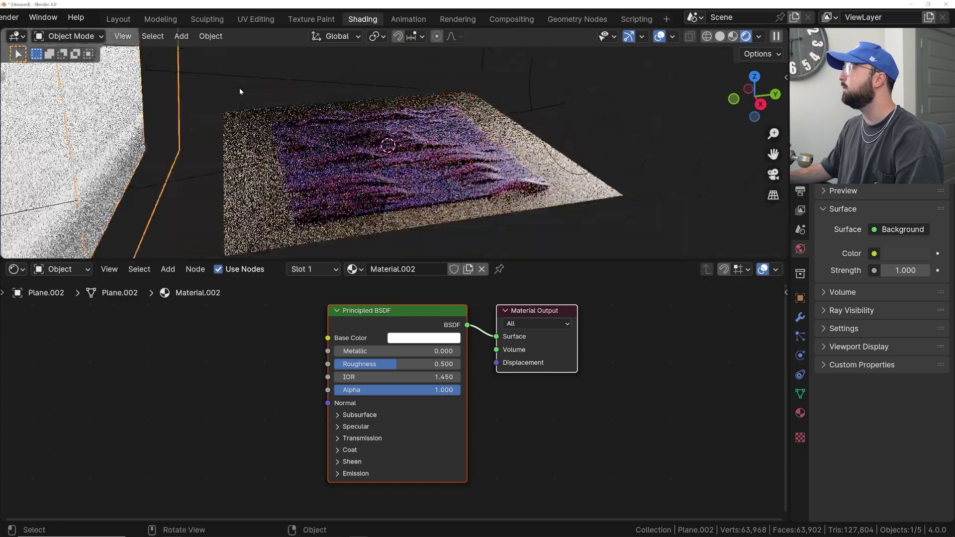
{"action": "scroll", "coordinate": [242, 93], "scroll_direction": "down", "scroll_amount": 3}
{"action": "key", "text": "s"}
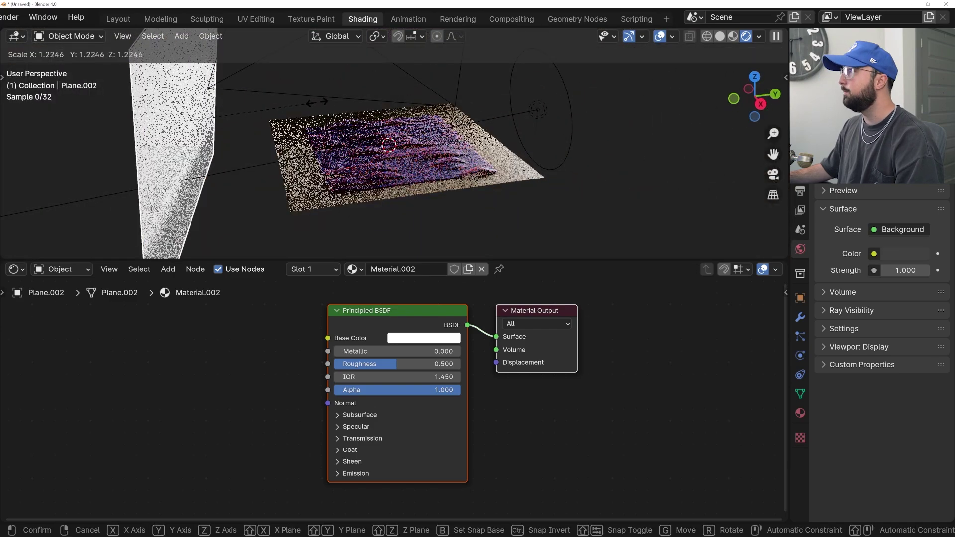
{"action": "left_click", "coordinate": [334, 101]}
{"action": "key", "text": "r"}
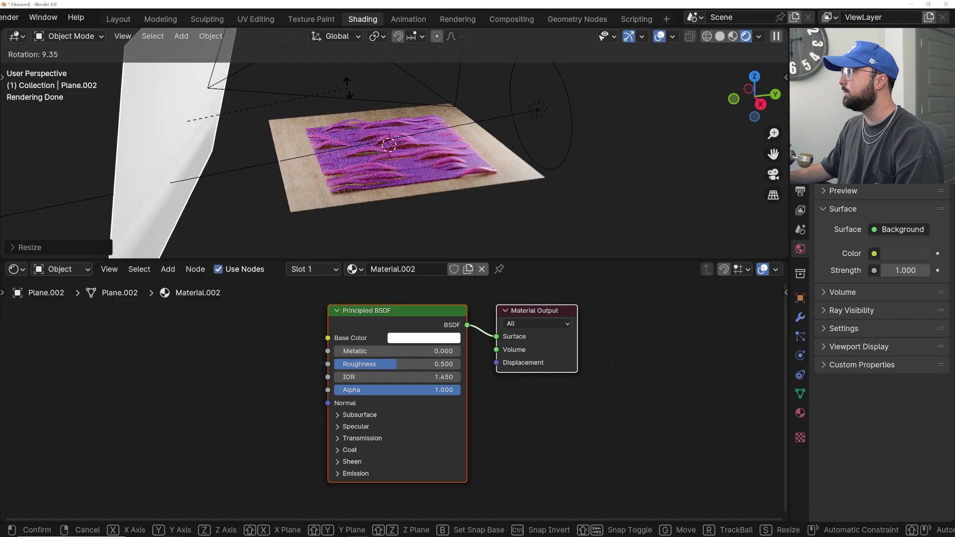
{"action": "left_click", "coordinate": [347, 87]}
Select the area light and set its power to 10000 W, checking the result through the camera
{"action": "key", "text": "KP_0"}
{"action": "scroll", "coordinate": [382, 97], "scroll_direction": "up", "scroll_amount": 2}
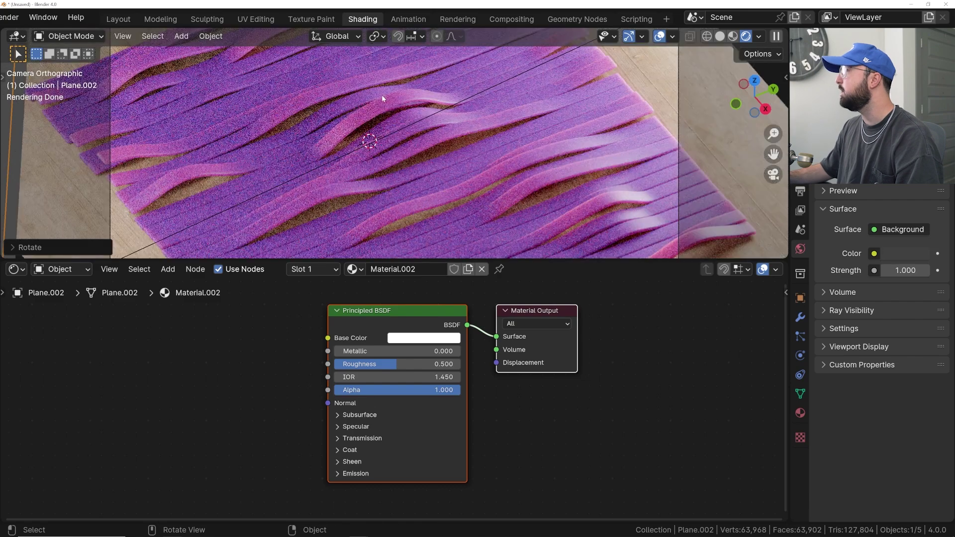
{"action": "scroll", "coordinate": [383, 98], "scroll_direction": "down", "scroll_amount": 1}
{"action": "scroll", "coordinate": [385, 110], "scroll_direction": "down", "scroll_amount": 1}
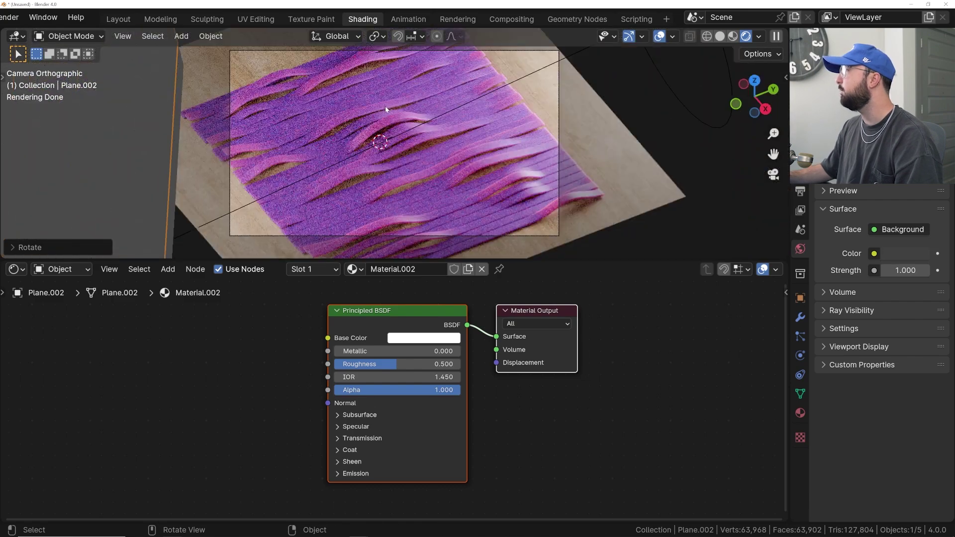
{"action": "scroll", "coordinate": [385, 106], "scroll_direction": "up", "scroll_amount": 1}
{"action": "left_click", "coordinate": [544, 69]}
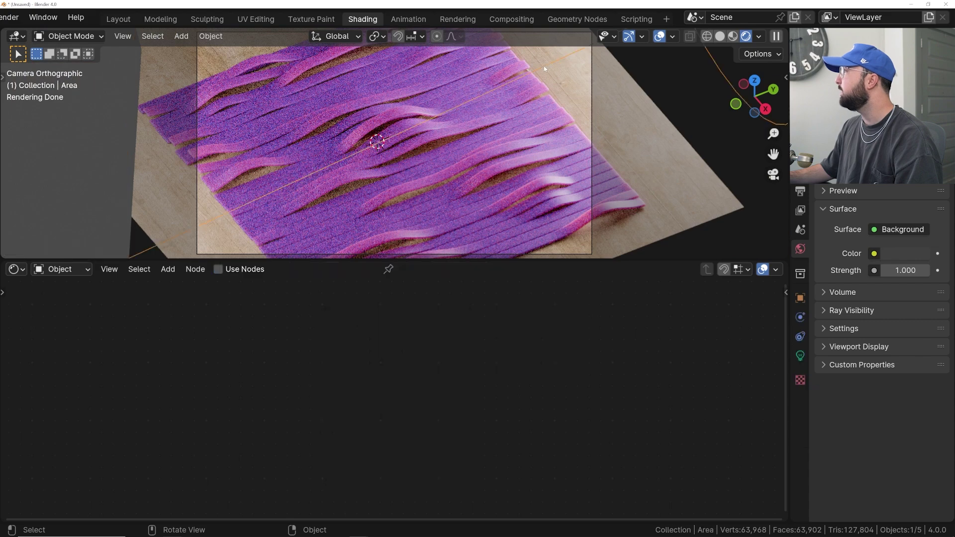
{"action": "left_click", "coordinate": [799, 356]}
{"action": "left_click", "coordinate": [890, 261]}
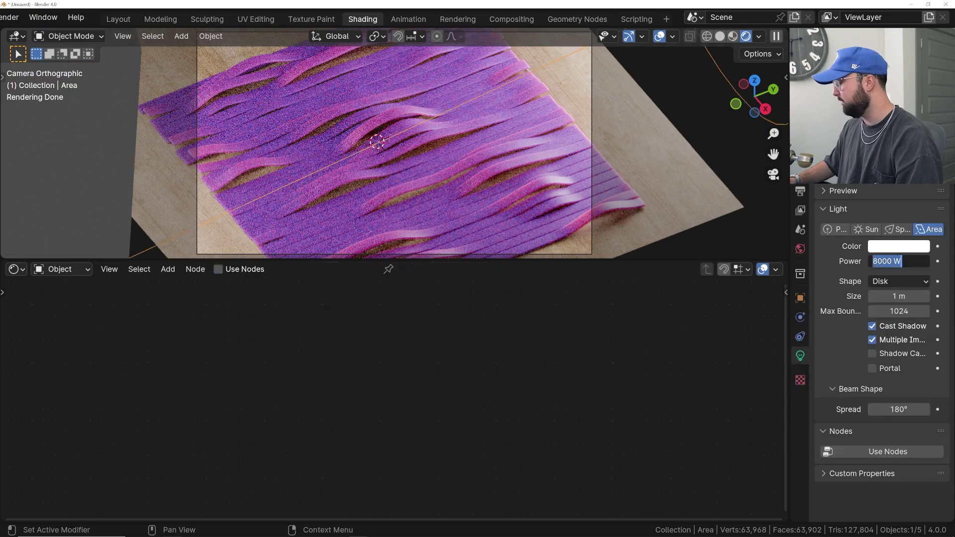
{"action": "key", "text": "Return"}
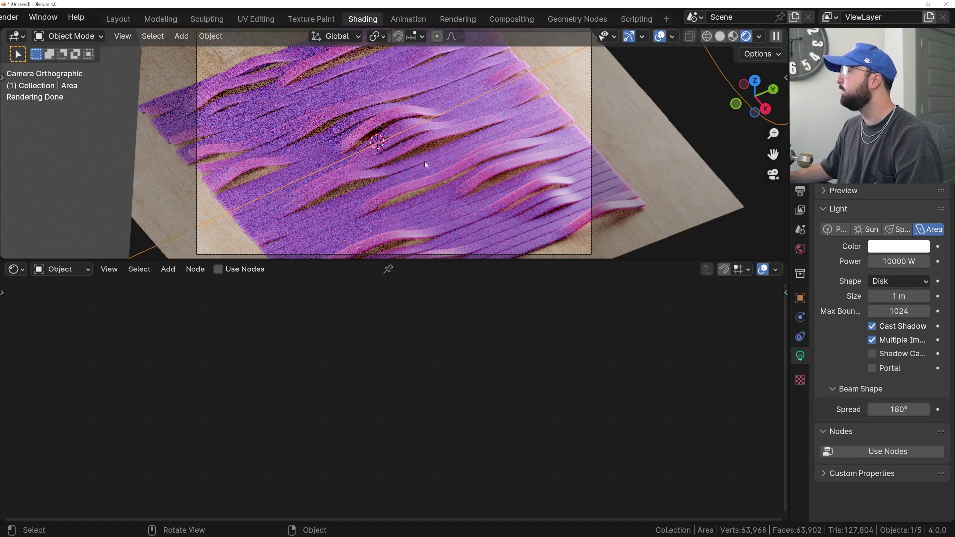
{"action": "scroll", "coordinate": [424, 160], "scroll_direction": "down", "scroll_amount": 1}
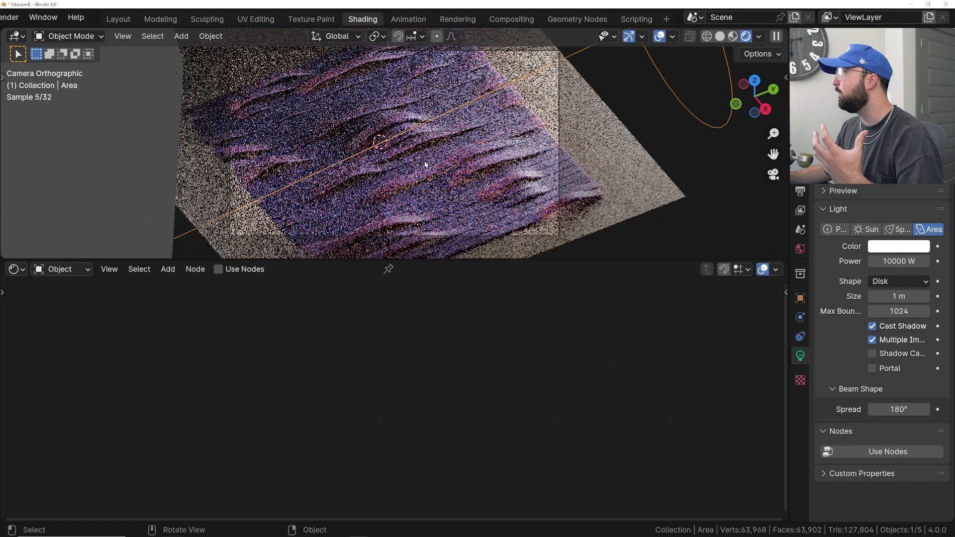
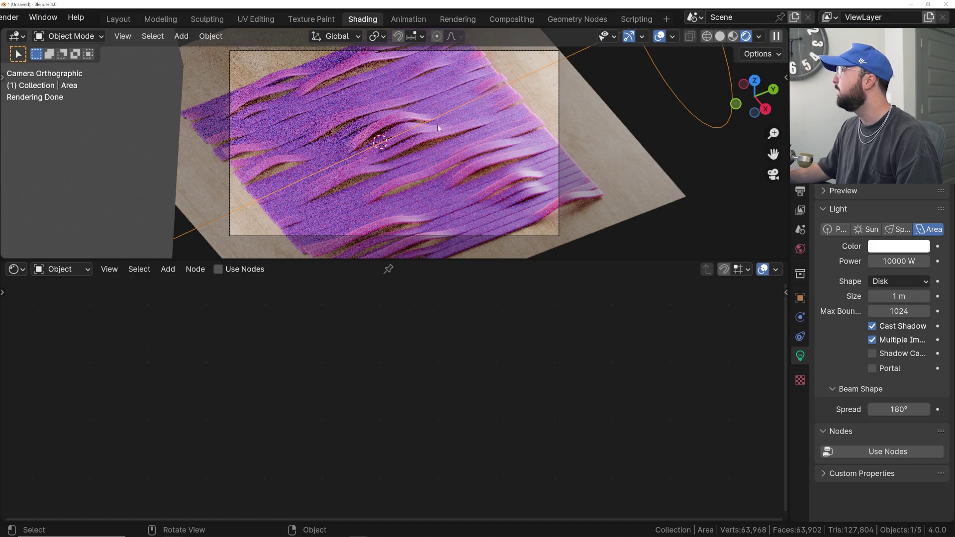
Select the ribbon strips and set the Quadratic Bezier resolution to 20 in their Geometry Nodes setup
{"action": "left_click", "coordinate": [482, 120]}
{"action": "left_click", "coordinate": [575, 20]}
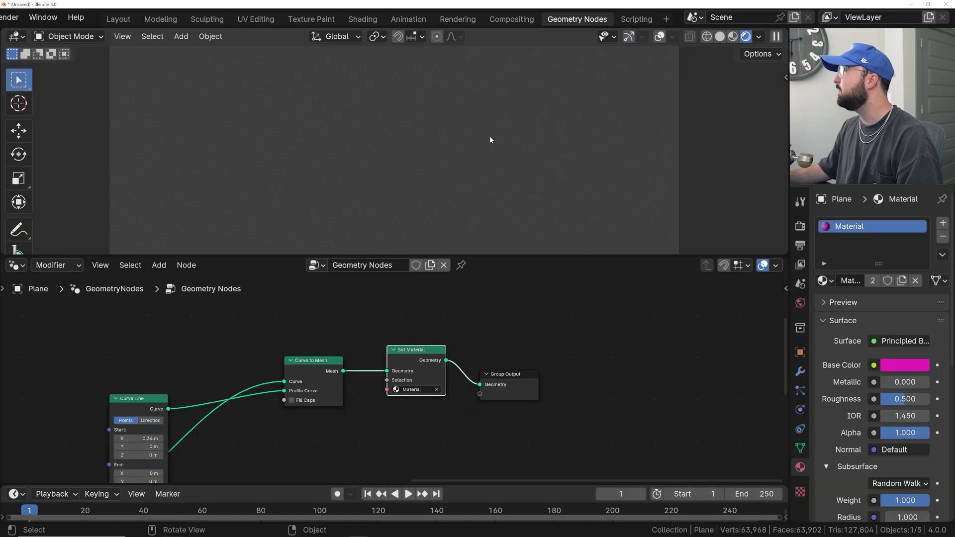
{"action": "scroll", "coordinate": [286, 376], "scroll_direction": "down", "scroll_amount": 4}
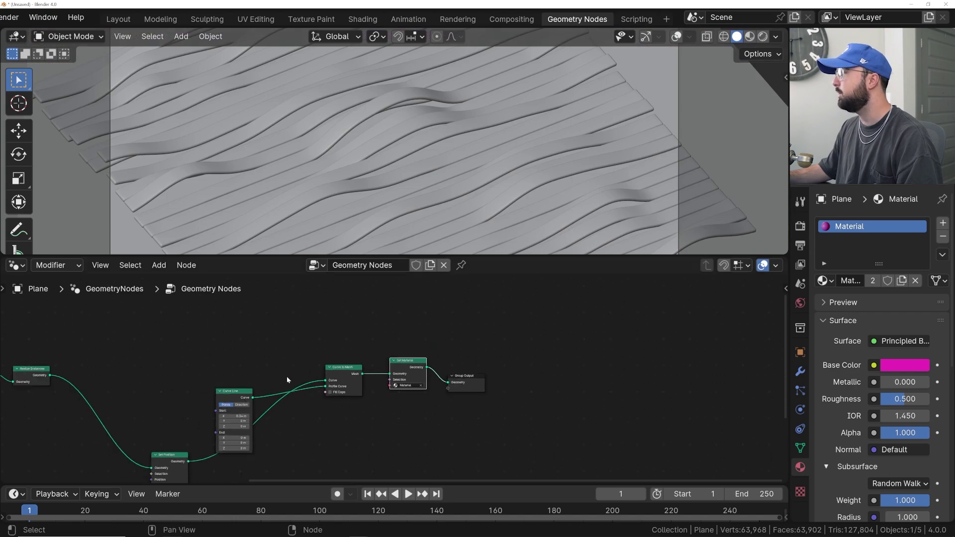
{"action": "scroll", "coordinate": [255, 362], "scroll_direction": "up", "scroll_amount": 5}
{"action": "scroll", "coordinate": [298, 398], "scroll_direction": "up", "scroll_amount": 1}
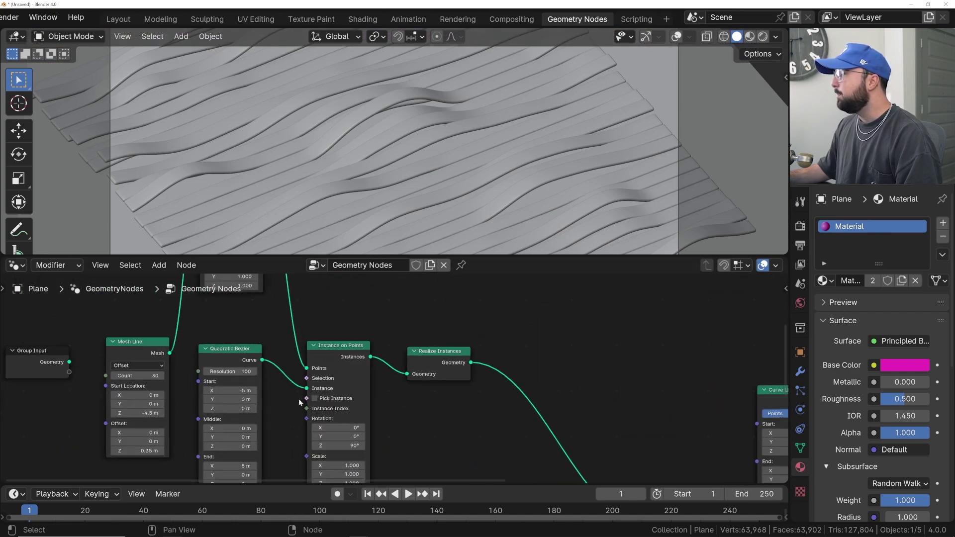
{"action": "scroll", "coordinate": [236, 378], "scroll_direction": "up", "scroll_amount": 3}
{"action": "left_click_drag", "start_coordinate": [189, 342], "coordinate": [161, 364]}
{"action": "key", "text": "Return"}
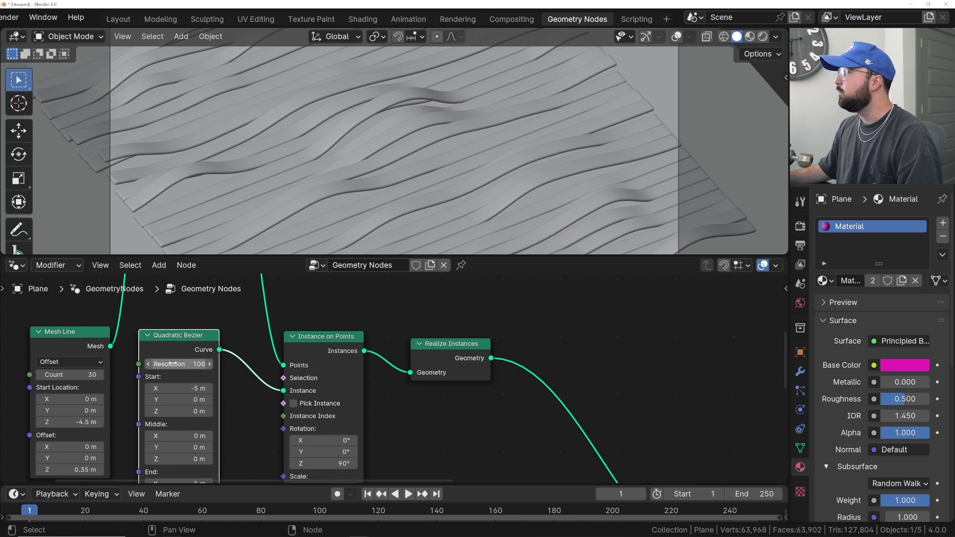
{"action": "left_click", "coordinate": [172, 364]}
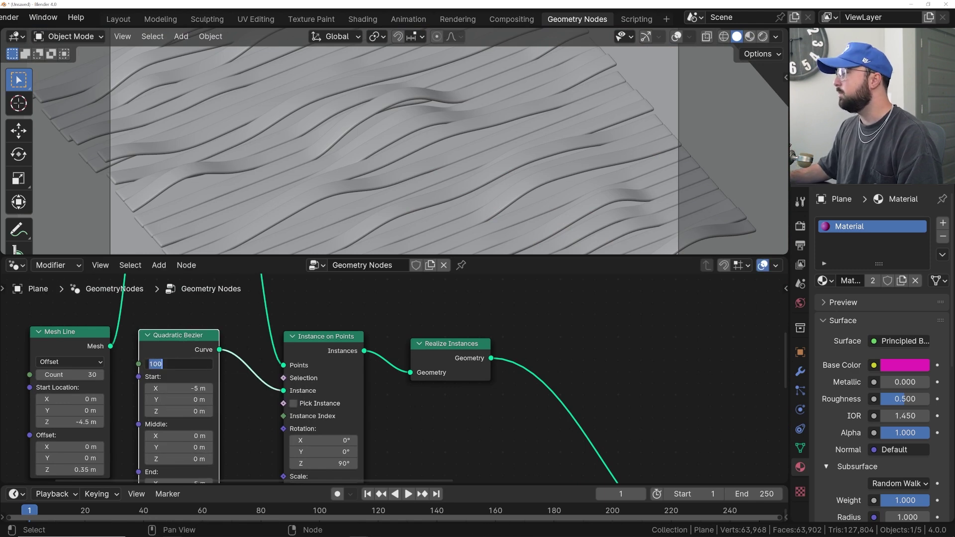
{"action": "key", "text": "Return"}
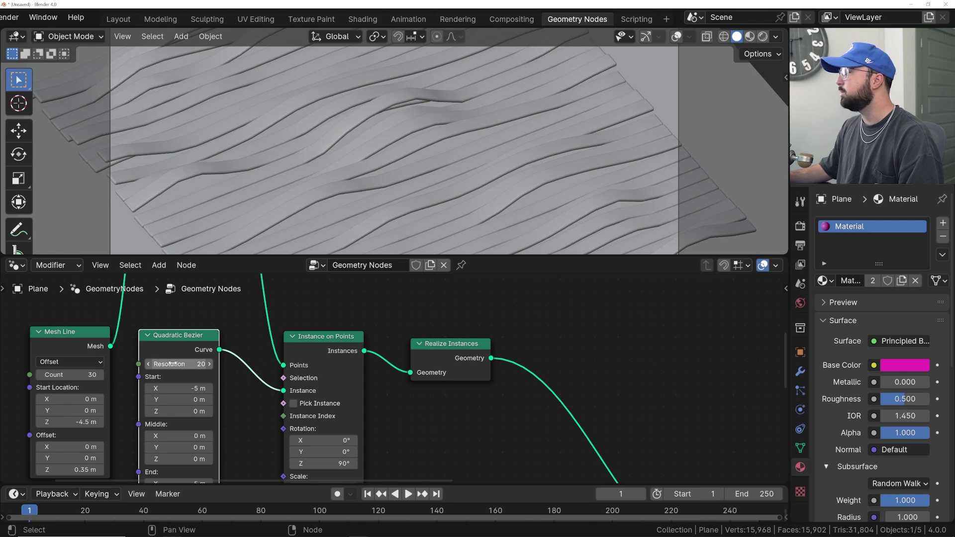
Move the Noise Texture and the nodes feeding it away from the Color Ramp to open a gap between them
{"action": "scroll", "coordinate": [173, 364], "scroll_direction": "down", "scroll_amount": 2}
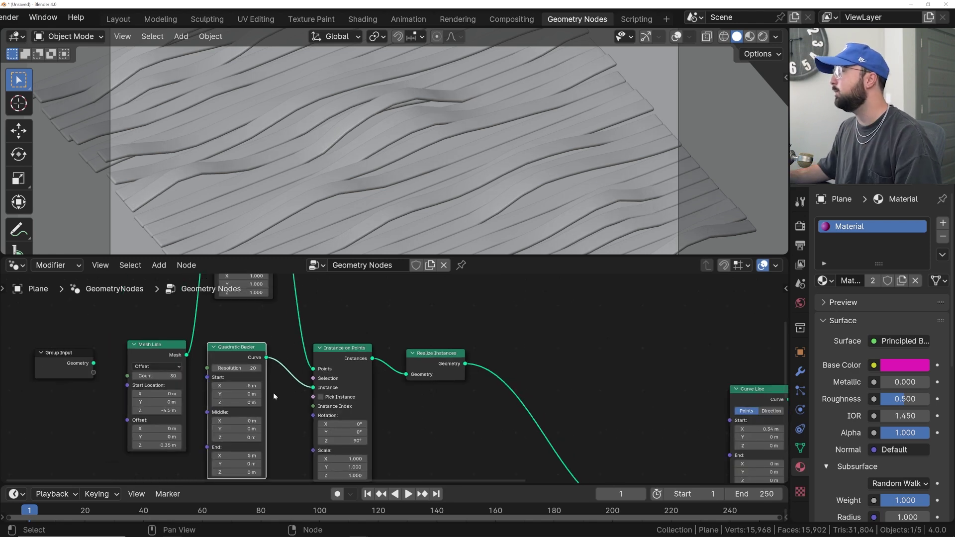
{"action": "scroll", "coordinate": [273, 396], "scroll_direction": "down", "scroll_amount": 6}
{"action": "middle_click_drag", "start_coordinate": [273, 396], "coordinate": [350, 345]}
{"action": "scroll", "coordinate": [273, 385], "scroll_direction": "up", "scroll_amount": 3}
{"action": "left_click_drag", "start_coordinate": [251, 342], "coordinate": [161, 392]}
{"action": "middle_click_drag", "start_coordinate": [181, 381], "coordinate": [203, 372]}
{"action": "left_click_drag", "start_coordinate": [268, 373], "coordinate": [2, 367]}
{"action": "left_click_drag", "start_coordinate": [323, 342], "coordinate": [193, 327]}
{"action": "scroll", "coordinate": [250, 345], "scroll_direction": "up", "scroll_amount": 2}
{"action": "mouse_move", "coordinate": [250, 345]}
{"action": "middle_mouse_down"}
{"action": "mouse_move", "coordinate": [219, 328]}
{"action": "mouse_move", "coordinate": [261, 332]}
{"action": "middle_mouse_up"}
{"action": "scroll", "coordinate": [261, 333], "scroll_direction": "down", "scroll_amount": 1}
{"action": "left_click_drag", "start_coordinate": [199, 320], "coordinate": [182, 327]}
Duplicate the Noise Texture node below the original and feed the Divide node's vector into the copy
{"action": "key", "text": "shift+d"}
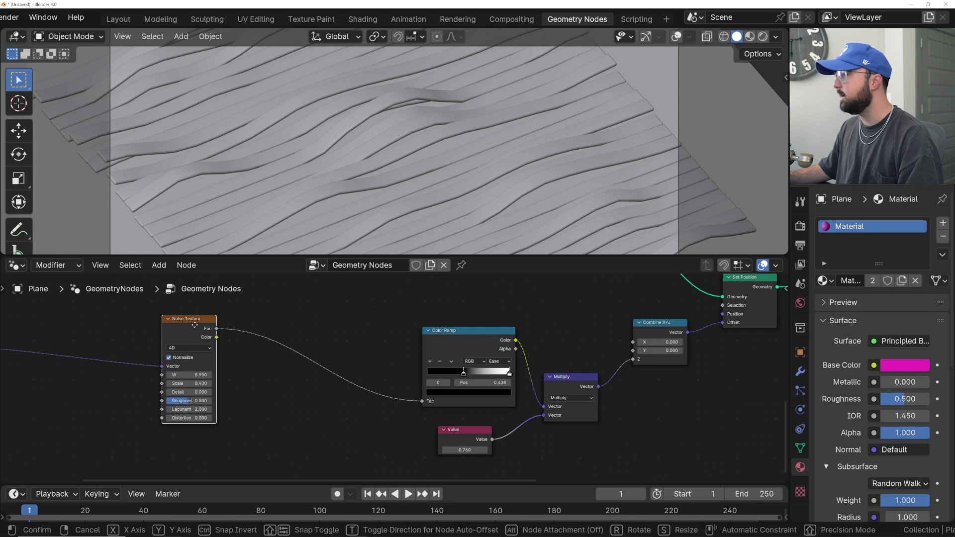
{"action": "left_click", "coordinate": [178, 444]}
{"action": "middle_click_drag", "start_coordinate": [178, 443], "coordinate": [256, 411]}
{"action": "scroll", "coordinate": [256, 411], "scroll_direction": "down", "scroll_amount": 3}
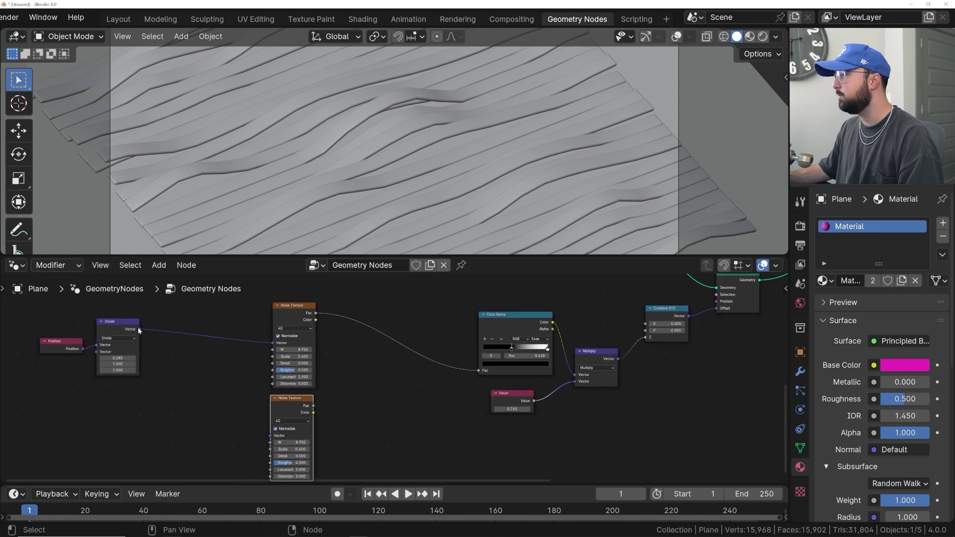
{"action": "left_click_drag", "start_coordinate": [138, 329], "coordinate": [270, 435]}
{"action": "scroll", "coordinate": [345, 377], "scroll_direction": "up", "scroll_amount": 1}
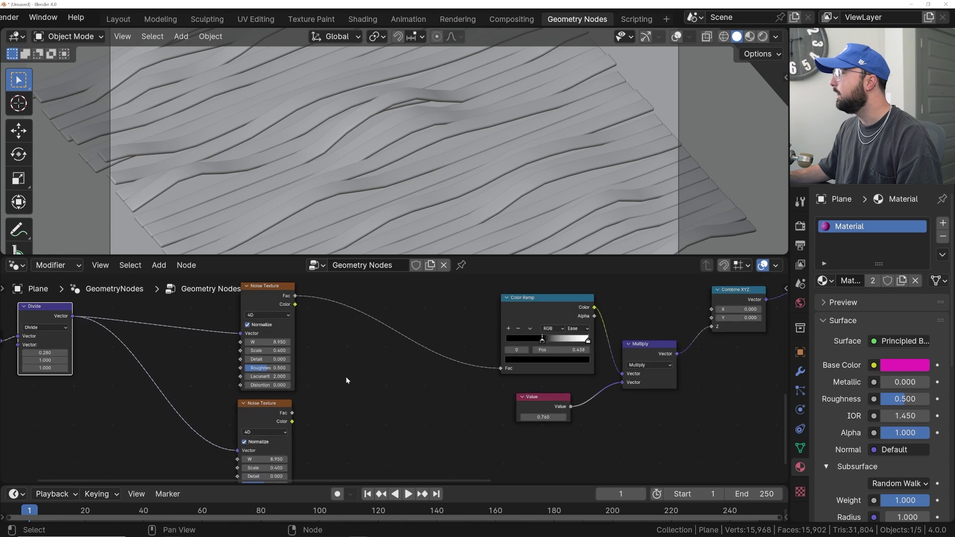
Insert a Mix Color node between the first Noise Texture and the Color Ramp, with the second noise's Fac linked to B
{"action": "scroll", "coordinate": [346, 381], "scroll_direction": "up", "scroll_amount": 1}
{"action": "key", "text": "shift+a"}
{"action": "left_click", "coordinate": [348, 273]}
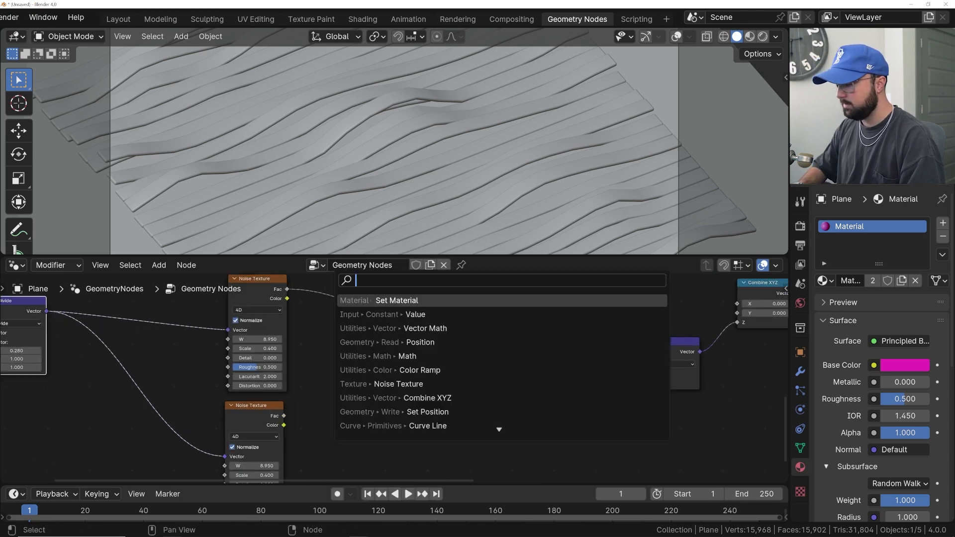
{"action": "type", "text": "mix"}
{"action": "key", "text": "Return"}
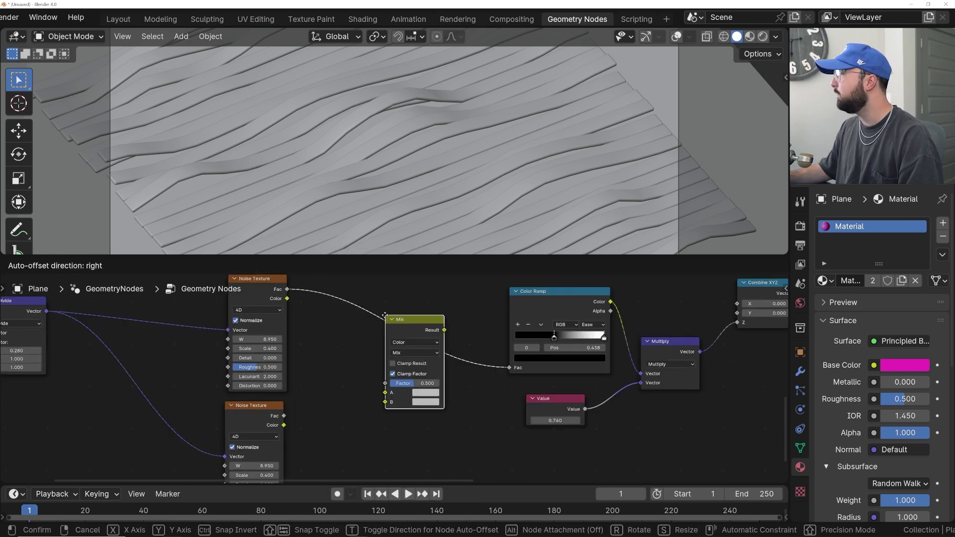
{"action": "left_click", "coordinate": [383, 315]}
{"action": "left_click_drag", "start_coordinate": [291, 416], "coordinate": [389, 400]}
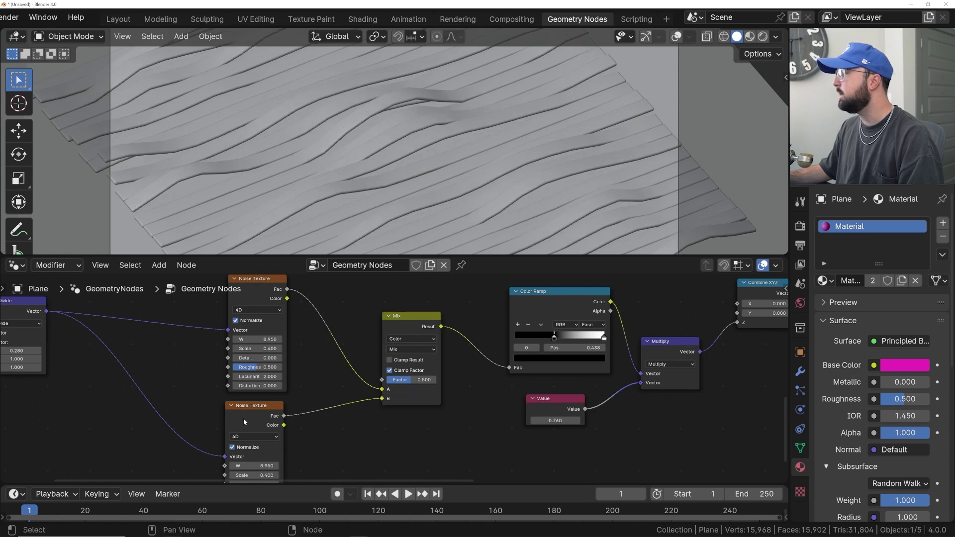
Align the second Noise Texture under the first, set W to 0 on both, and enlarge the timeline area
{"action": "left_click_drag", "start_coordinate": [244, 421], "coordinate": [248, 416]}
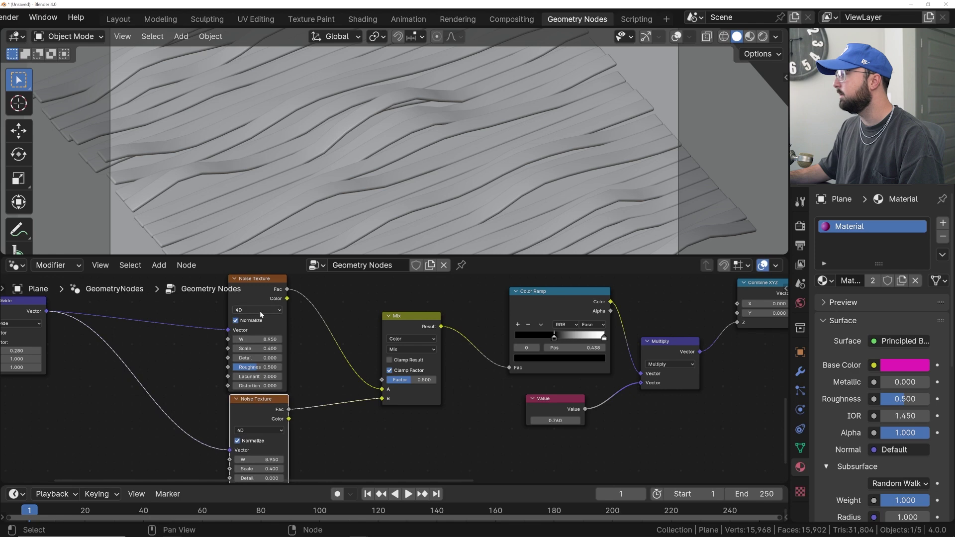
{"action": "left_click", "coordinate": [265, 340]}
{"action": "type", "text": "0"}
{"action": "key", "text": "Return"}
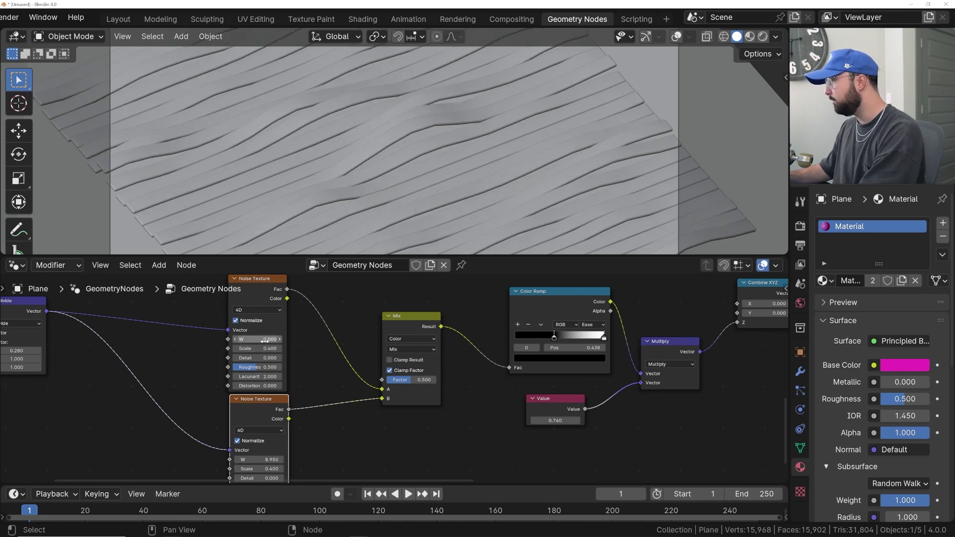
{"action": "key", "text": "BackSpace"}
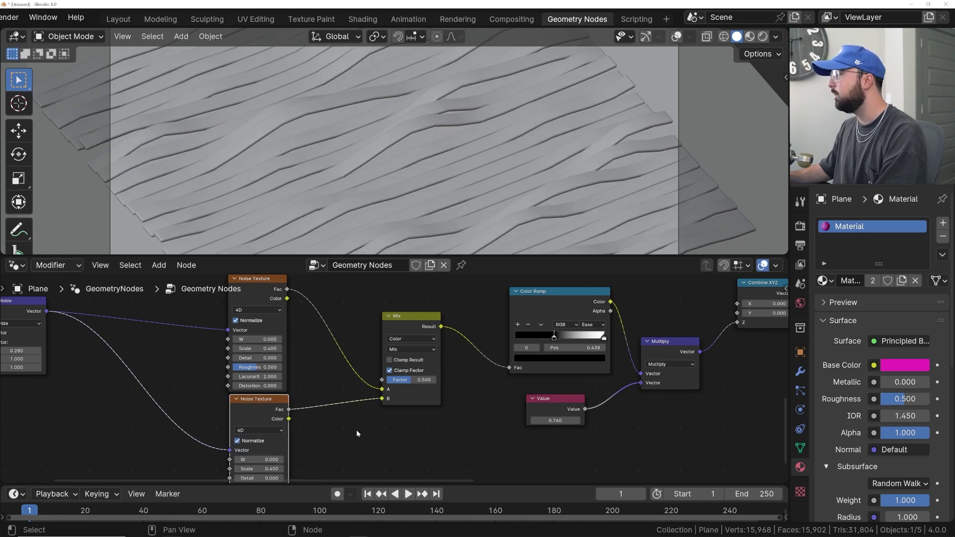
{"action": "left_click_drag", "start_coordinate": [317, 486], "coordinate": [317, 471]}
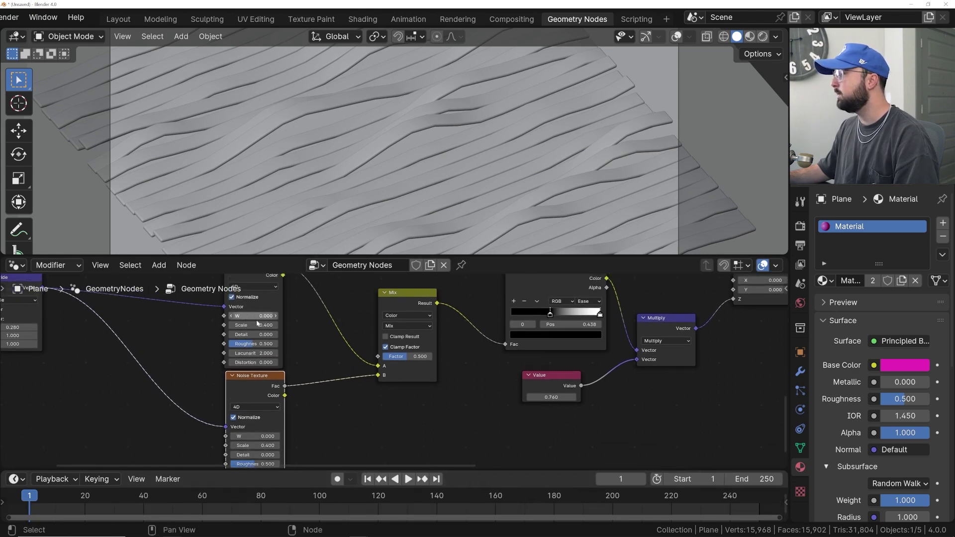
Check in the Animation preferences that the default F-Curve interpolation is Linear
{"action": "scroll", "coordinate": [46, 21], "scroll_direction": "up", "scroll_amount": 3}
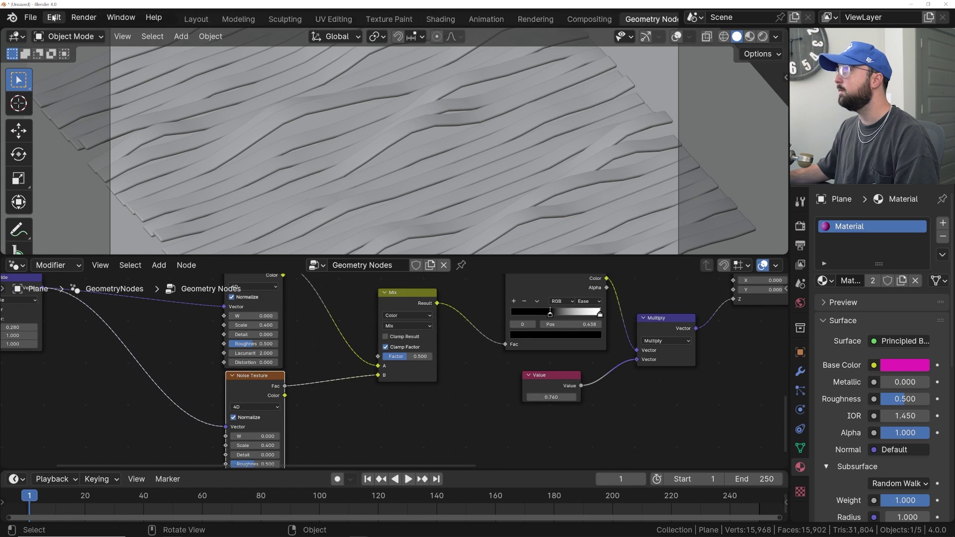
{"action": "left_click", "coordinate": [53, 18]}
{"action": "left_click", "coordinate": [80, 193]}
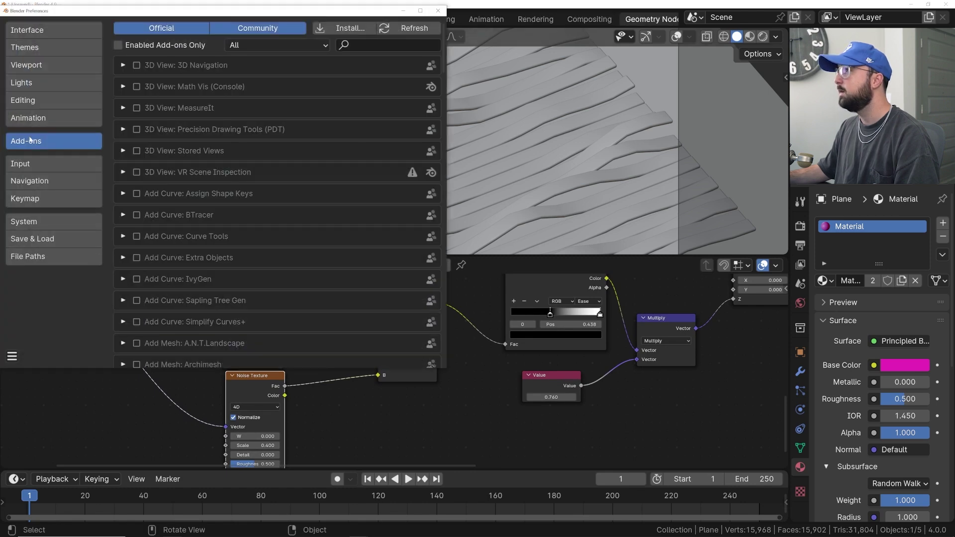
{"action": "left_click", "coordinate": [29, 118]}
{"action": "left_click", "coordinate": [283, 267]}
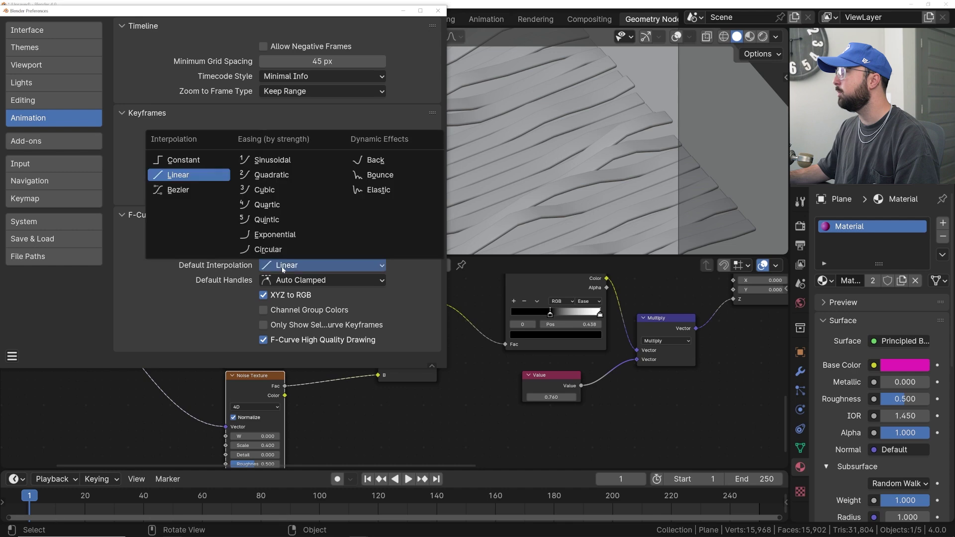
{"action": "left_click", "coordinate": [282, 269]}
{"action": "left_click", "coordinate": [282, 269]}
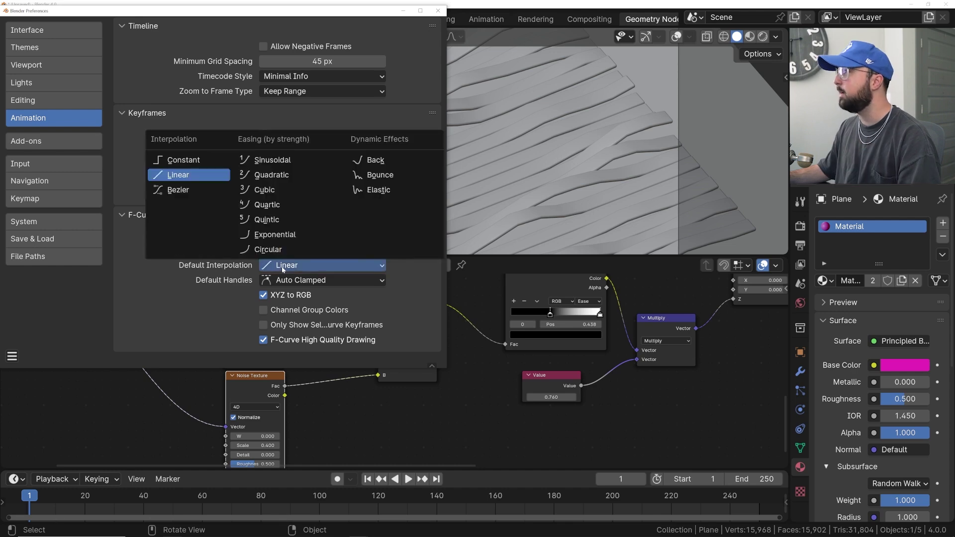
{"action": "left_click", "coordinate": [283, 269]}
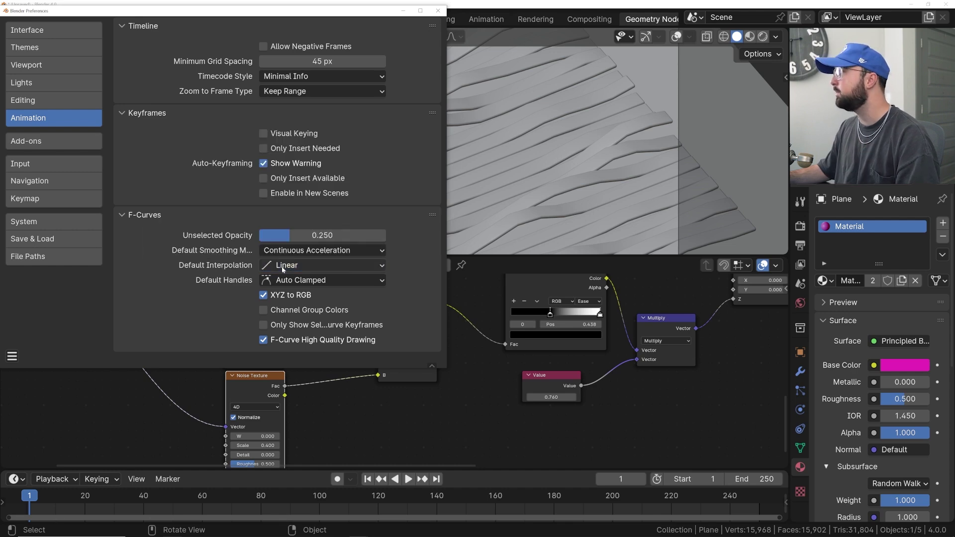
{"action": "left_click", "coordinate": [435, 12]}
At frame 0, keyframe the first Noise Texture's W at 0 and the Mix factor at 0
{"action": "middle_click_drag", "start_coordinate": [311, 298], "coordinate": [306, 308]}
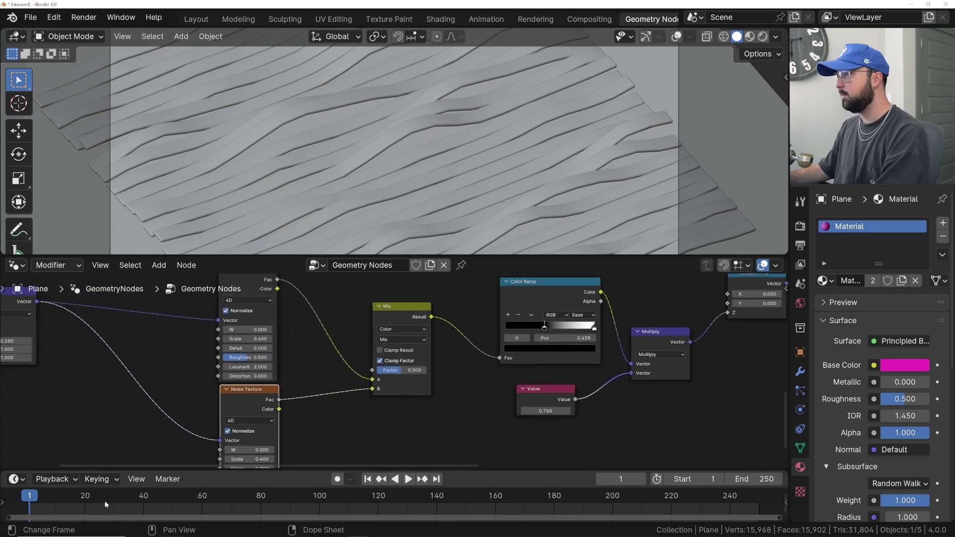
{"action": "key", "text": "Left"}
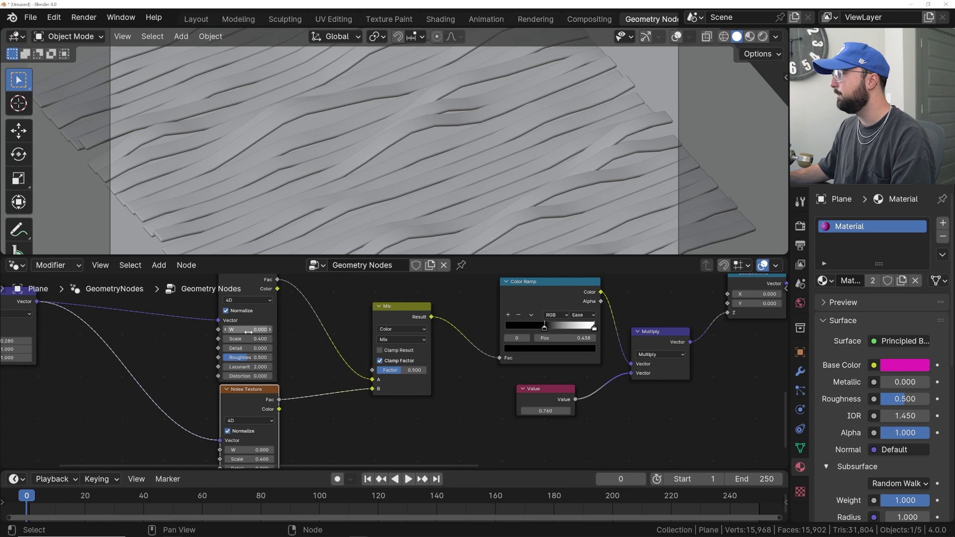
{"action": "key", "text": "i"}
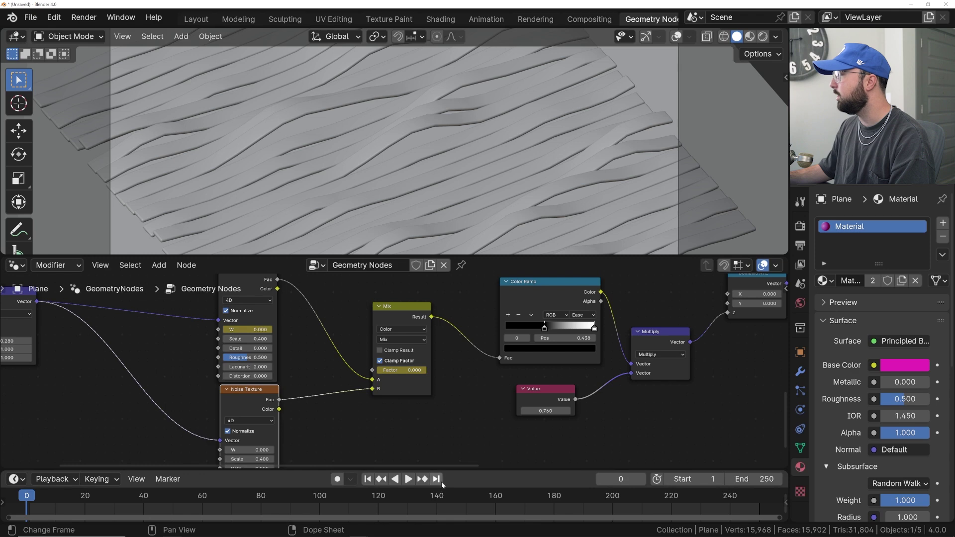
At frame 250, keyframe the first Noise Texture's W at 7 and the Mix factor at 1
{"action": "left_click", "coordinate": [435, 479]}
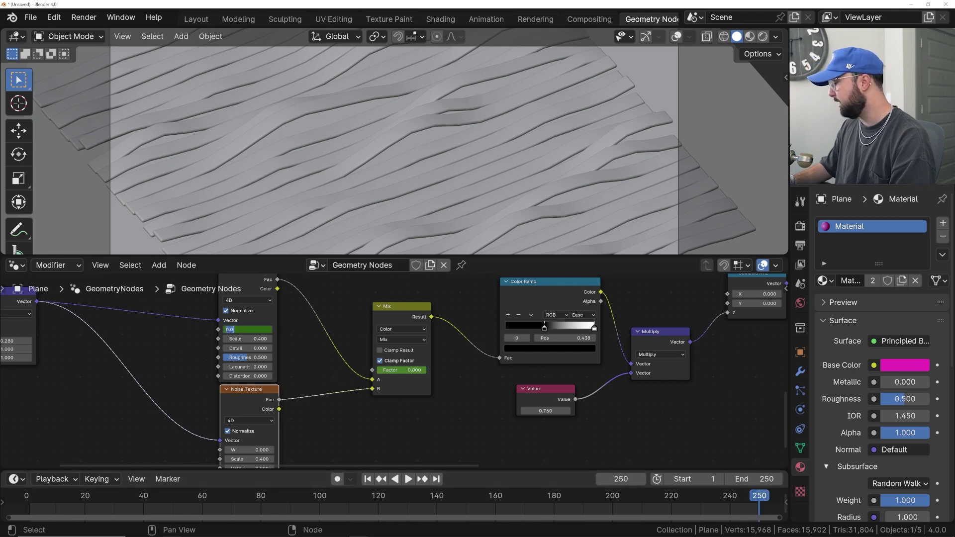
{"action": "type", "text": "7"}
{"action": "key", "text": "Return"}
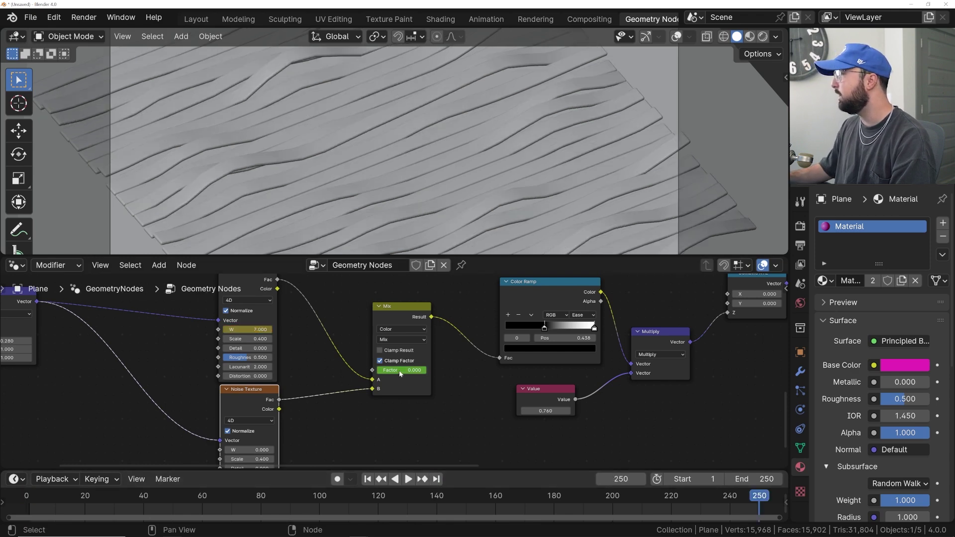
{"action": "left_click_drag", "start_coordinate": [401, 370], "coordinate": [421, 373]}
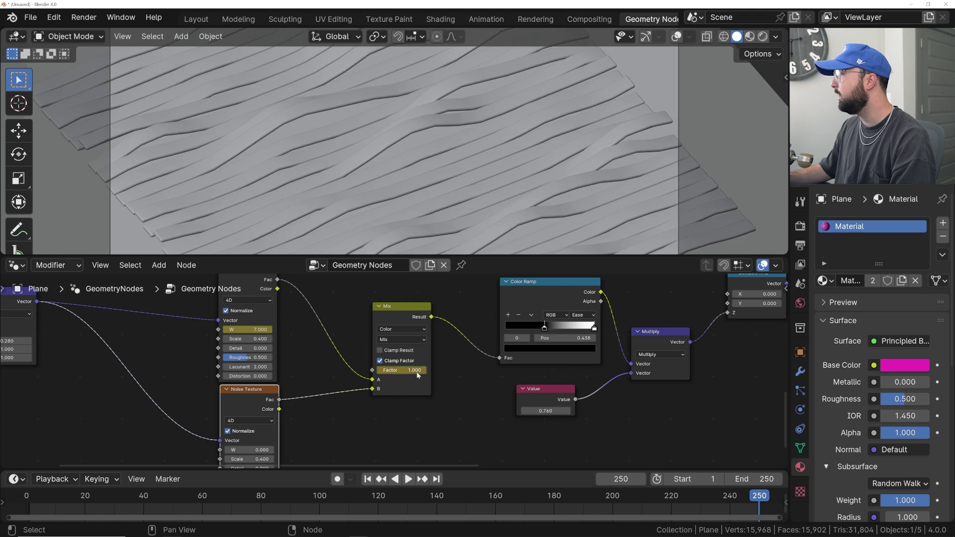
Keyframe the second Noise Texture's W at 0 on frame 250 and at -7 on frame 0
{"action": "middle_click_drag", "start_coordinate": [309, 452], "coordinate": [339, 392]}
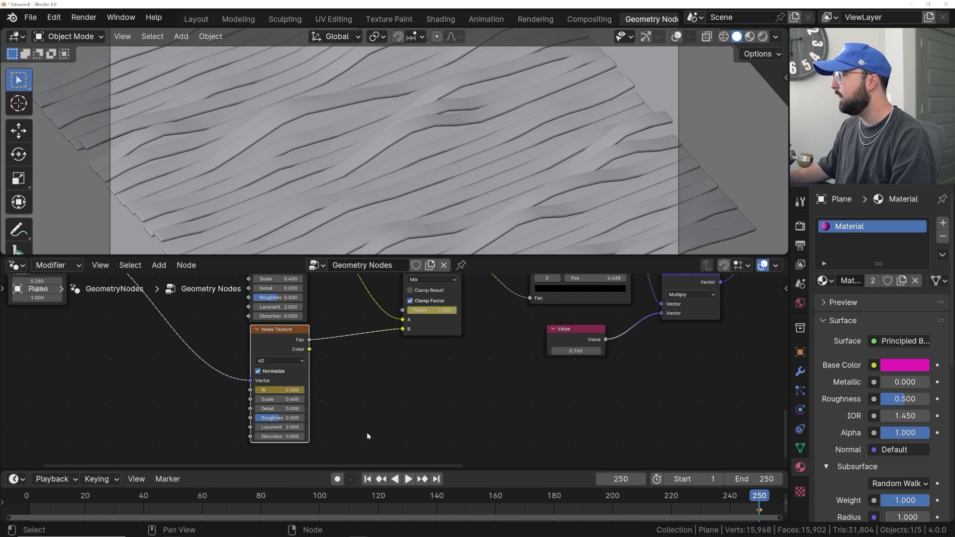
{"action": "left_click", "coordinate": [26, 506]}
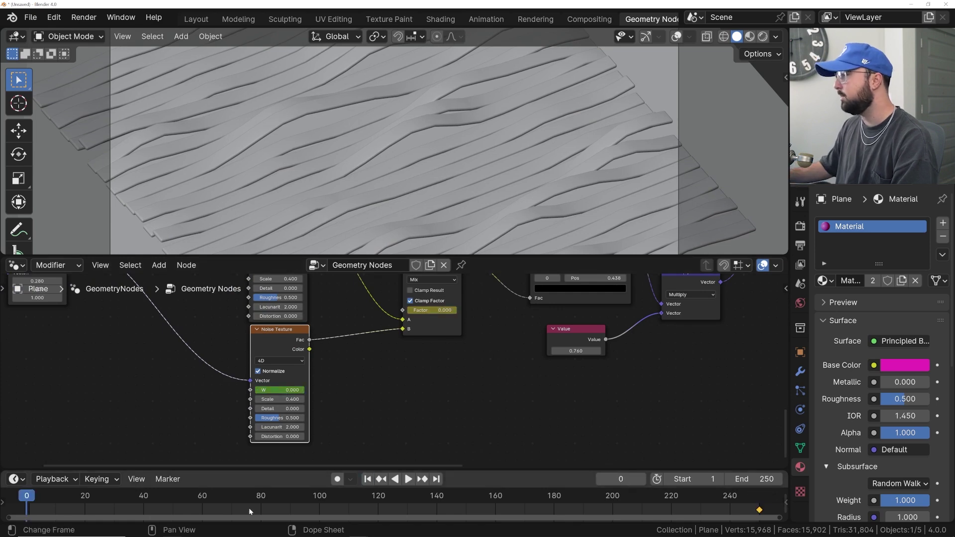
{"action": "middle_click_drag", "start_coordinate": [287, 343], "coordinate": [340, 348]}
{"action": "type", "text": "-"}
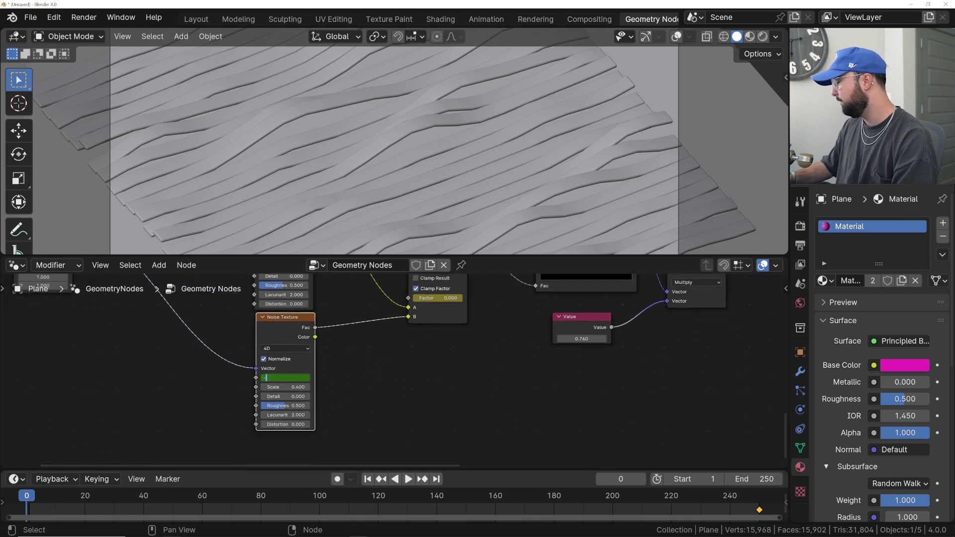
{"action": "type", "text": "6.97"}
{"action": "key", "text": "Return"}
{"action": "key", "text": "i"}
Play the animation and examine the strips' wave motion in the viewport
{"action": "key", "text": "space"}
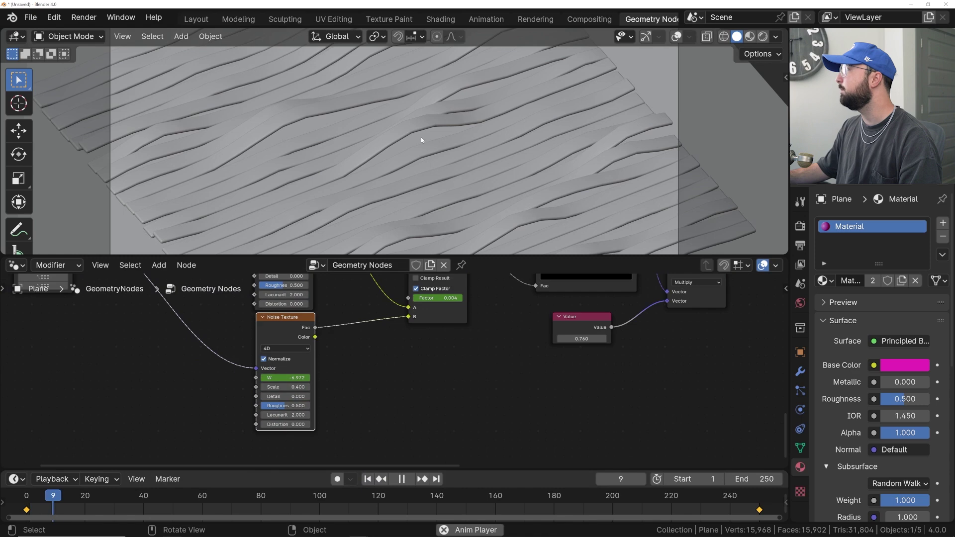
{"action": "left_click", "coordinate": [677, 37]}
{"action": "left_click", "coordinate": [646, 38]}
{"action": "left_click", "coordinate": [677, 38]}
{"action": "left_click", "coordinate": [646, 38]}
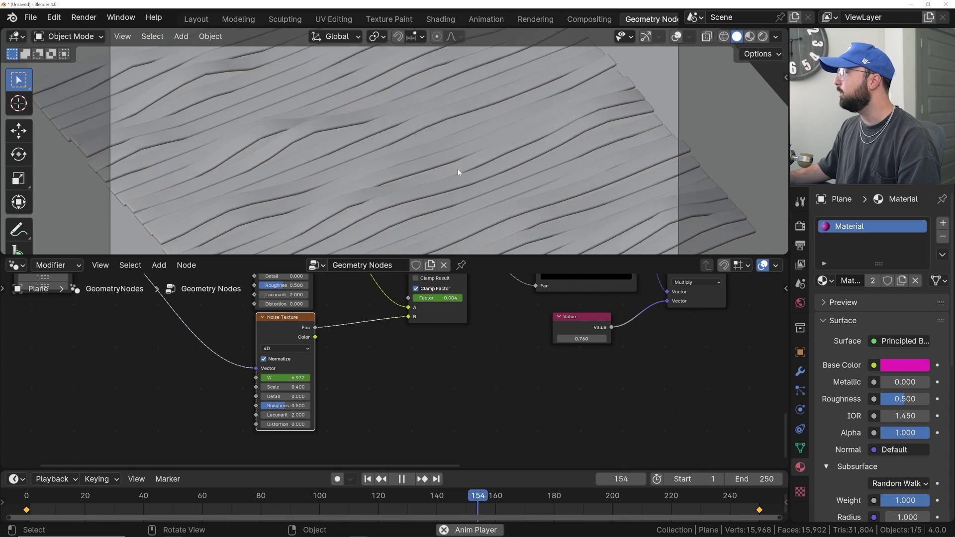
{"action": "key", "text": "space"}
Change the first Noise Texture's W keyframe at frame 250 to 12
{"action": "left_click", "coordinate": [435, 480]}
{"action": "middle_click_drag", "start_coordinate": [319, 307], "coordinate": [313, 384]}
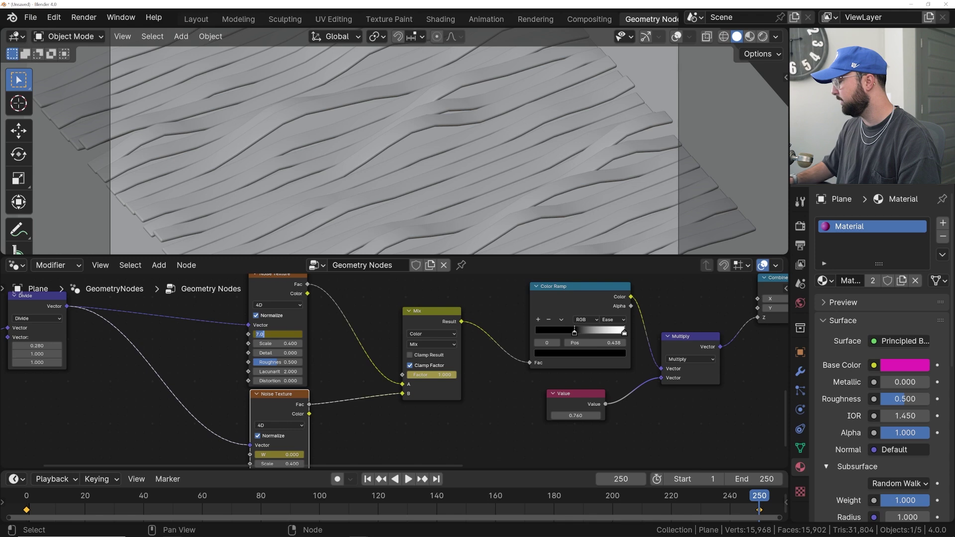
{"action": "type", "text": "12"}
{"action": "key", "text": "Return"}
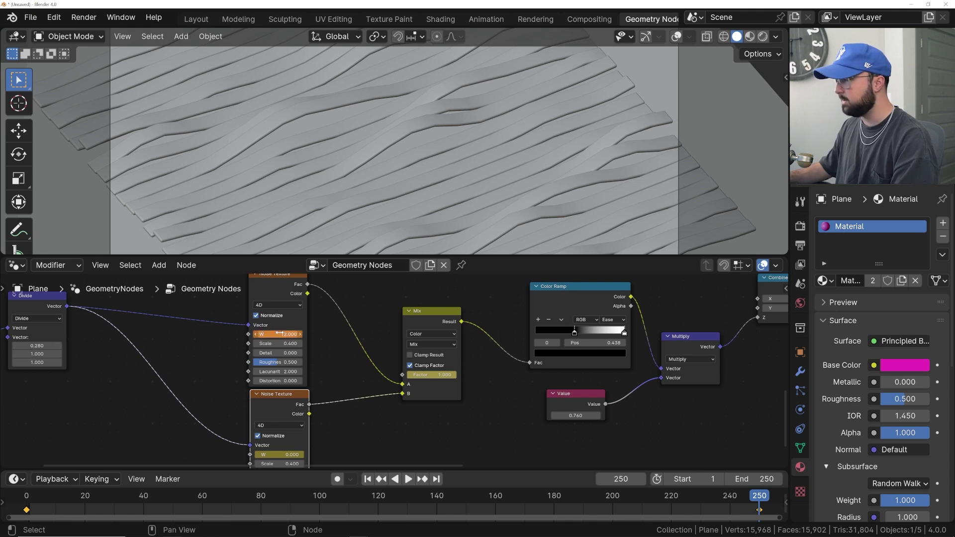
Change the second Noise Texture's W keyframe at frame 0 to -12 and play back the faster motion
{"action": "left_click", "coordinate": [367, 479]}
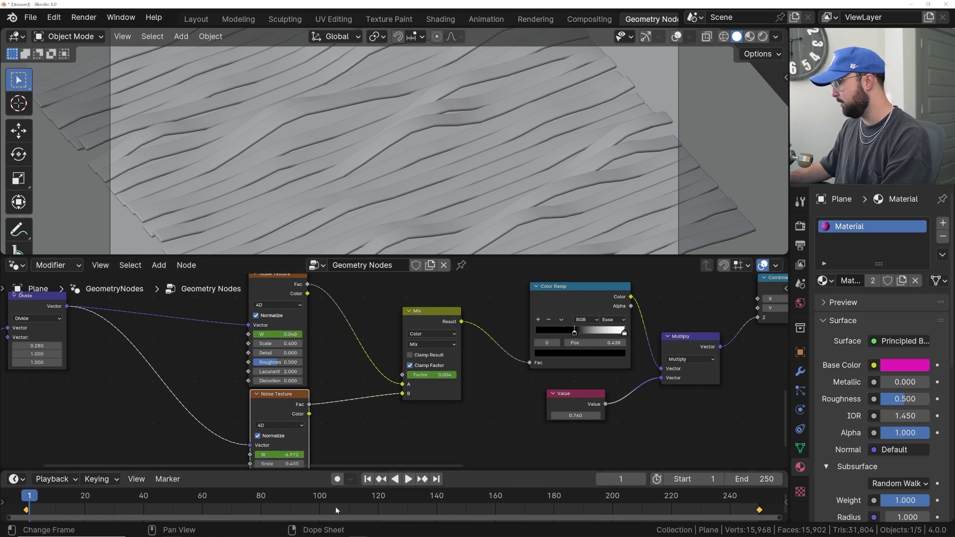
{"action": "key", "text": "Left"}
{"action": "middle_click_drag", "start_coordinate": [317, 449], "coordinate": [332, 410]}
{"action": "left_click", "coordinate": [298, 415]}
{"action": "type", "text": "-"}
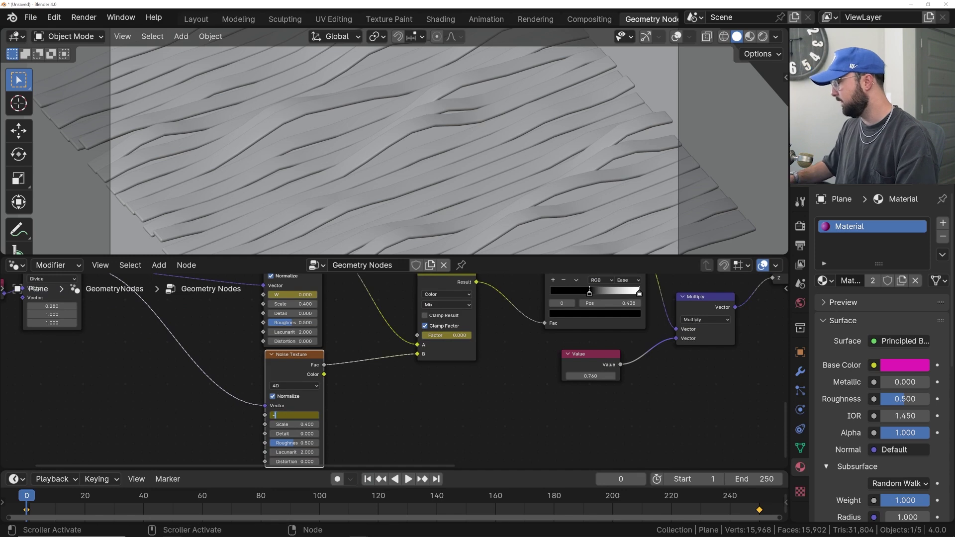
{"action": "key", "text": "Return"}
{"action": "key", "text": "space"}
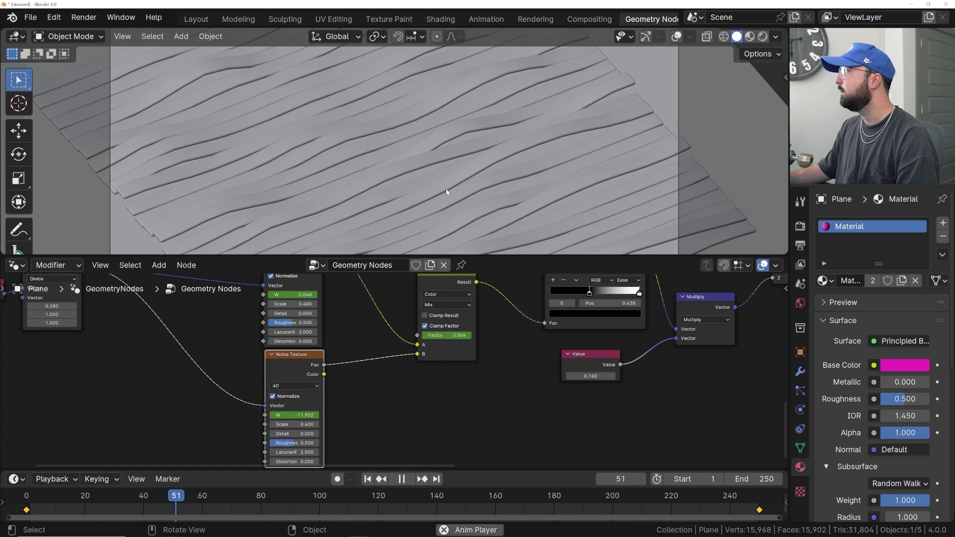
{"action": "key", "text": "space"}
Increase the Quadratic Bezier node's resolution to smooth the strips' curves
{"action": "middle_click_drag", "start_coordinate": [405, 279], "coordinate": [380, 377]}
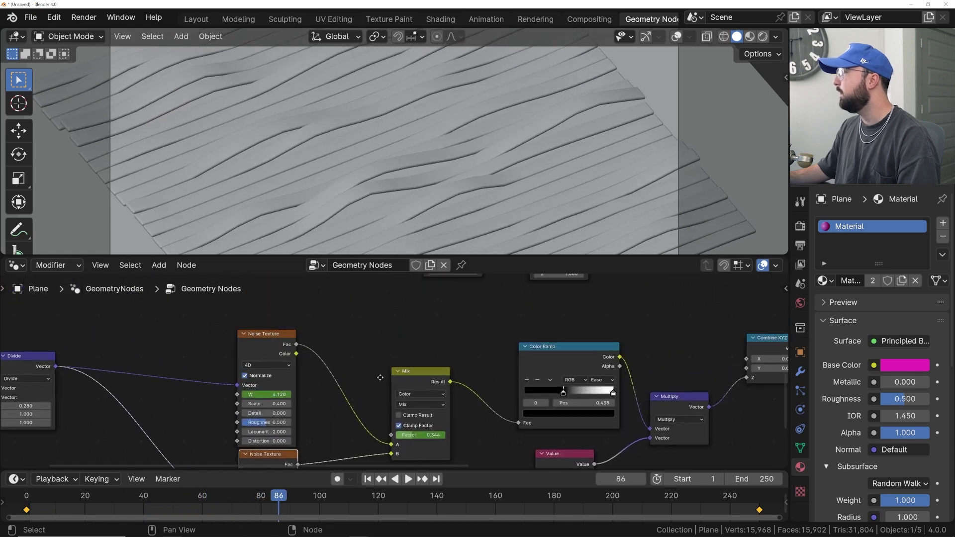
{"action": "middle_click_drag", "start_coordinate": [354, 278], "coordinate": [305, 409]}
{"action": "left_click", "coordinate": [404, 321]}
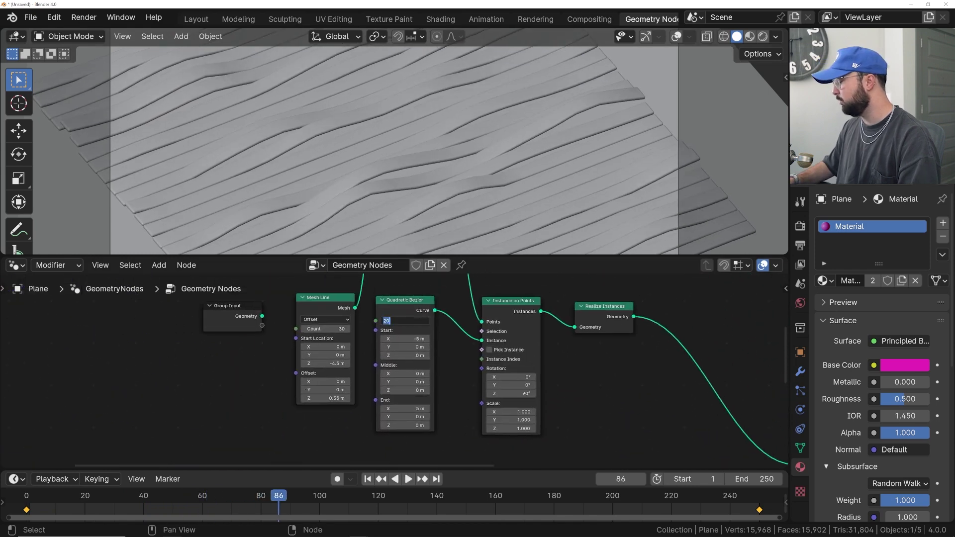
{"action": "key", "text": "Return"}
{"action": "middle_click_drag", "start_coordinate": [466, 375], "coordinate": [352, 325]}
{"action": "middle_click_drag", "start_coordinate": [405, 422], "coordinate": [325, 275]}
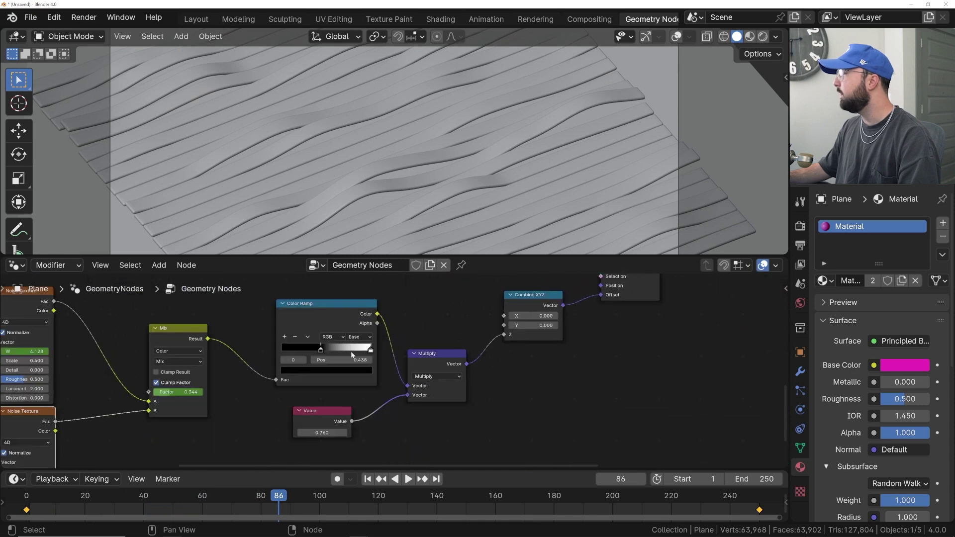
Raise the Value node feeding the Multiply node to 1.610 to strengthen the wave height
{"action": "middle_click_drag", "start_coordinate": [502, 350], "coordinate": [432, 373]}
{"action": "scroll", "coordinate": [393, 374], "scroll_direction": "up", "scroll_amount": 4}
{"action": "middle_click_drag", "start_coordinate": [383, 414], "coordinate": [430, 362]}
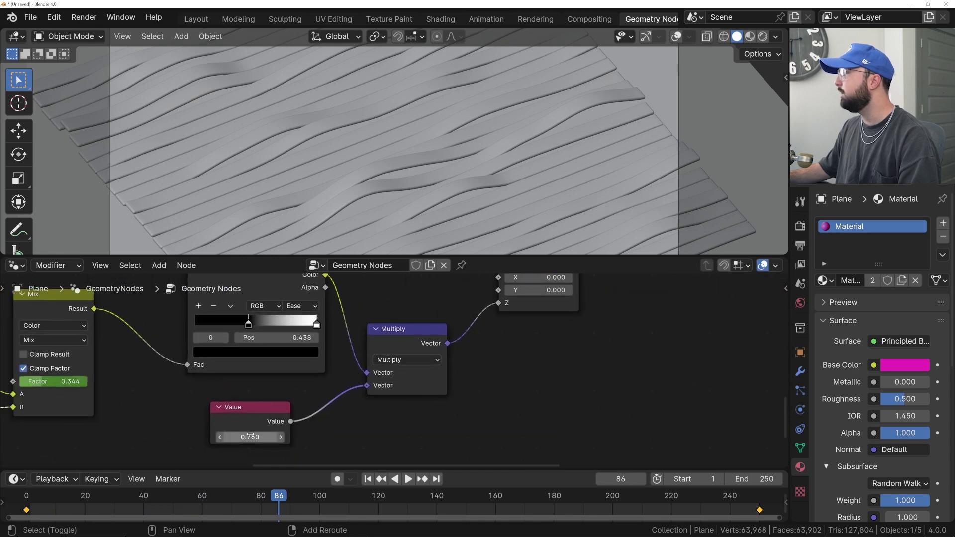
{"action": "left_click_drag", "start_coordinate": [249, 437], "coordinate": [318, 436], "text": "shift"}
Show the viewport in Rendered shading with overlays and gizmos hidden, and view the strips in the Layout workspace
{"action": "left_click", "coordinate": [761, 38]}
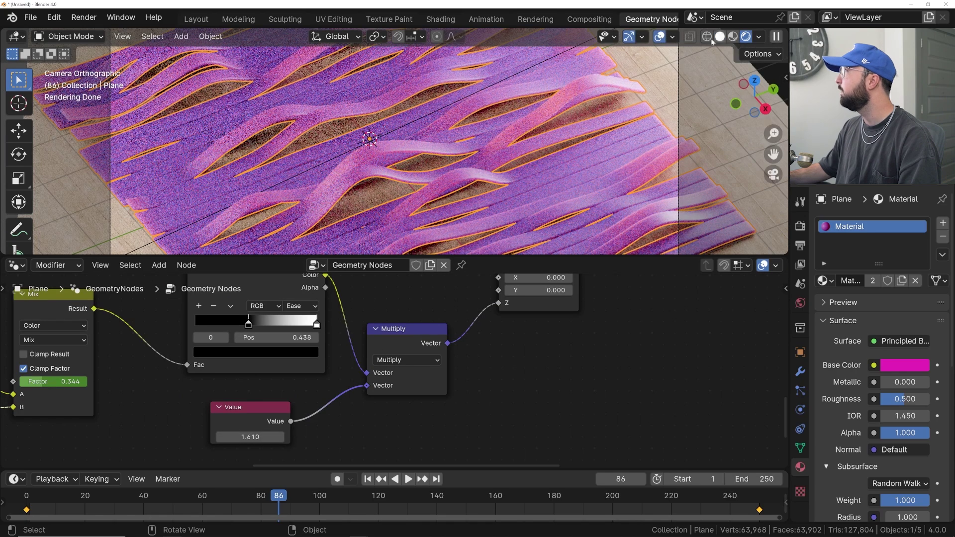
{"action": "left_click", "coordinate": [659, 36]}
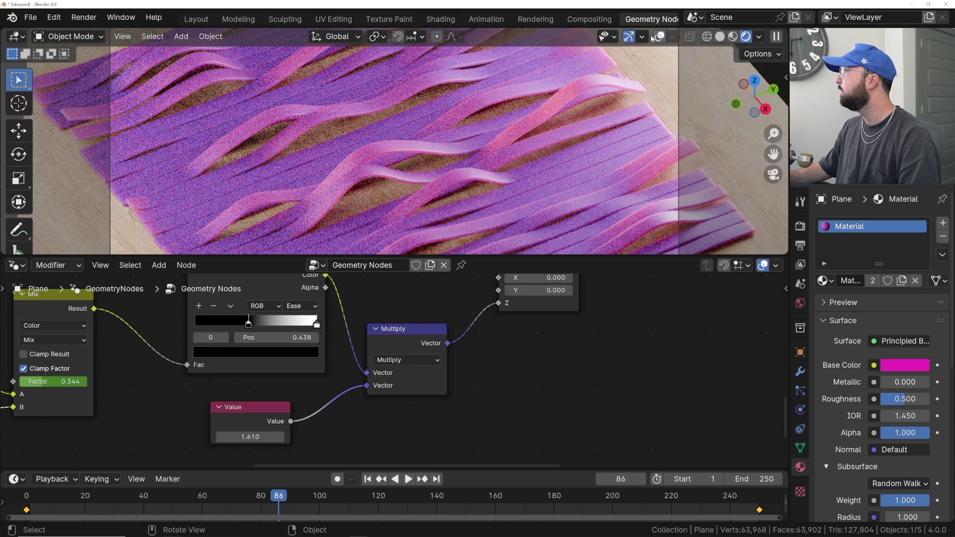
{"action": "left_click", "coordinate": [629, 36]}
{"action": "scroll", "coordinate": [498, 129], "scroll_direction": "down", "scroll_amount": 2}
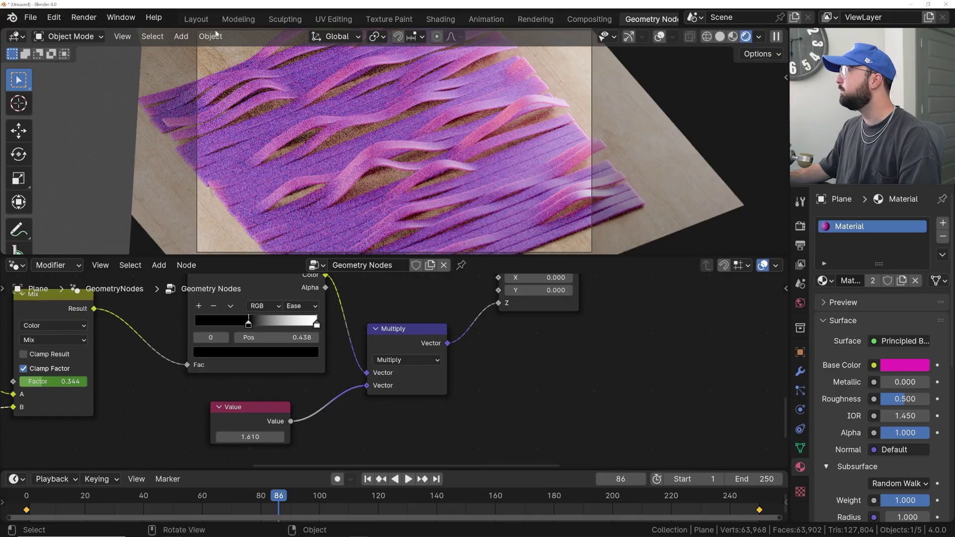
{"action": "left_click", "coordinate": [196, 20]}
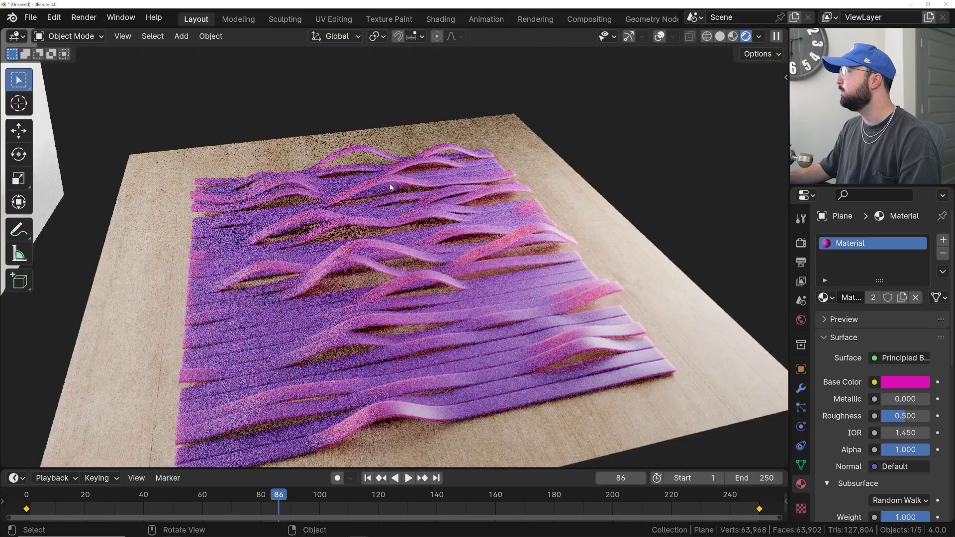
{"action": "scroll", "coordinate": [389, 202], "scroll_direction": "up", "scroll_amount": 4}
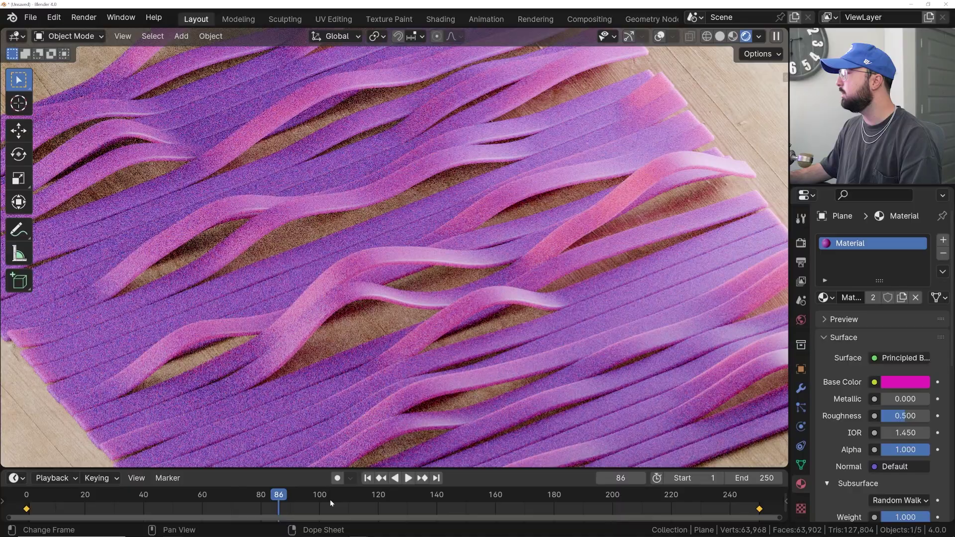
Scrub the timeline to frame 187 and examine the rendered strips' shape
{"action": "left_click", "coordinate": [329, 499]}
{"action": "left_click_drag", "start_coordinate": [372, 501], "coordinate": [563, 496]}
{"action": "left_click", "coordinate": [574, 499]}
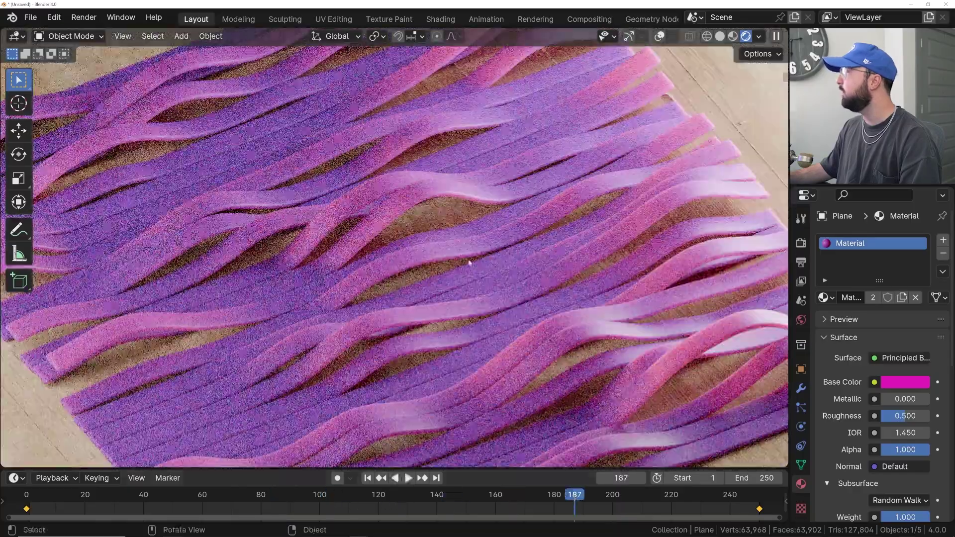
Set the camera's Orthographic Scale to 9.620 to tighten the framing on the strips
{"action": "scroll", "coordinate": [468, 262], "scroll_direction": "down", "scroll_amount": 1}
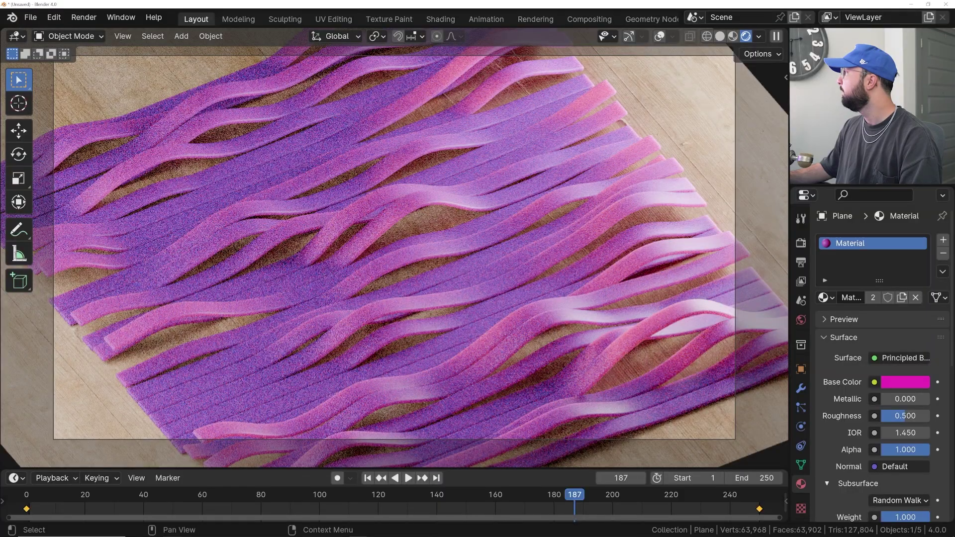
{"action": "left_click", "coordinate": [845, 80]}
{"action": "mouse_move", "coordinate": [904, 305]}
{"action": "left_mouse_down"}
{"action": "mouse_move", "coordinate": [892, 304]}
{"action": "mouse_move", "coordinate": [902, 305]}
{"action": "left_mouse_up"}
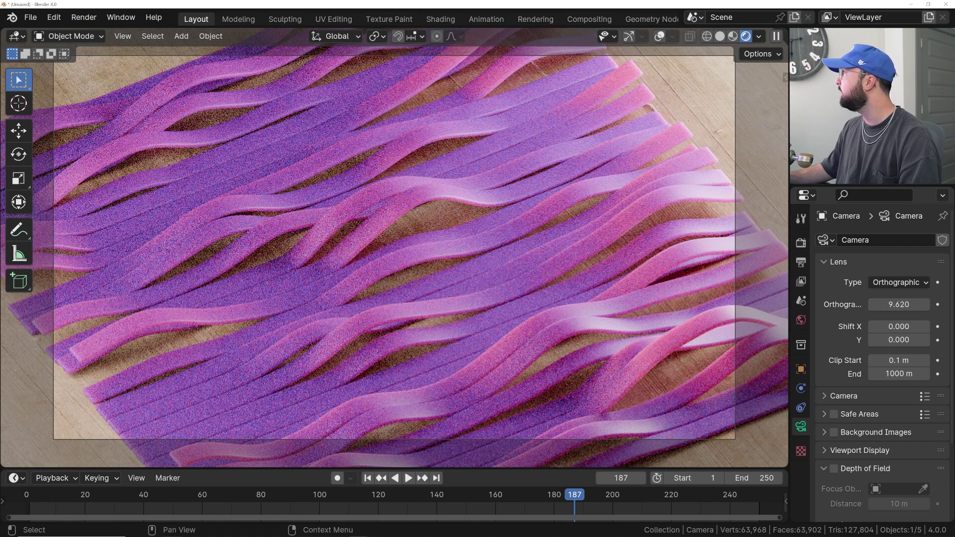
Set the render Max Samples to 150 and enable the Denoising Data pass for the view layer
{"action": "left_click", "coordinate": [801, 242]}
{"action": "scroll", "coordinate": [852, 291], "scroll_direction": "down", "scroll_amount": 15}
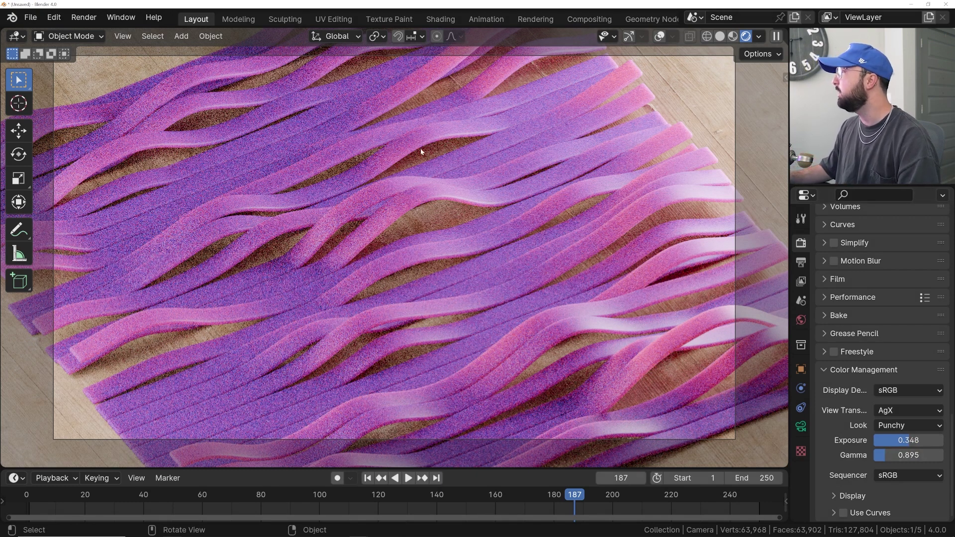
{"action": "scroll", "coordinate": [827, 267], "scroll_direction": "up", "scroll_amount": 10}
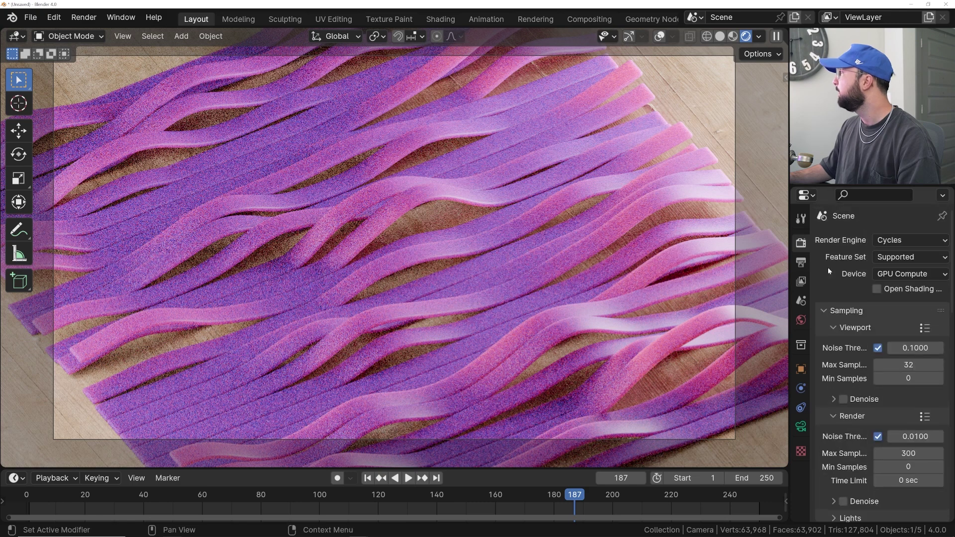
{"action": "left_click", "coordinate": [802, 264]}
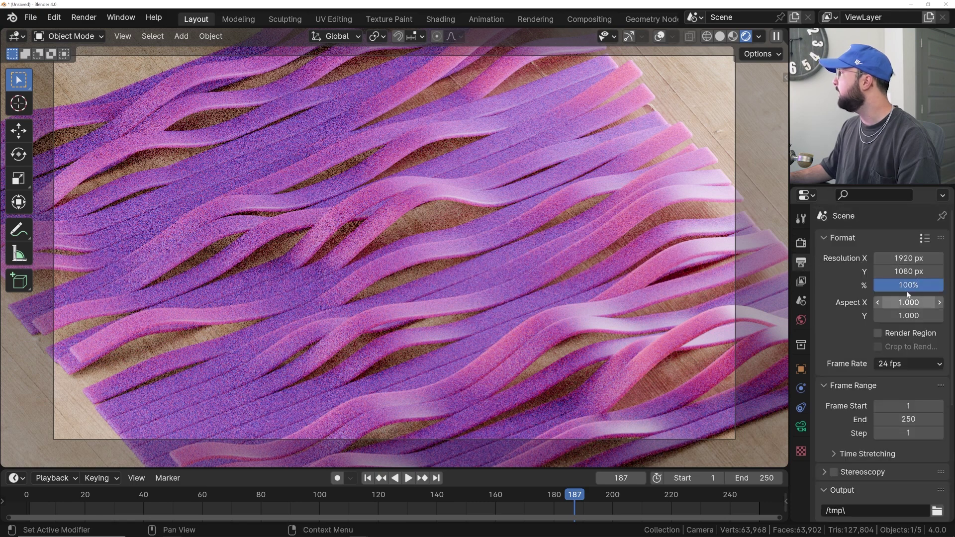
{"action": "left_click", "coordinate": [801, 242]}
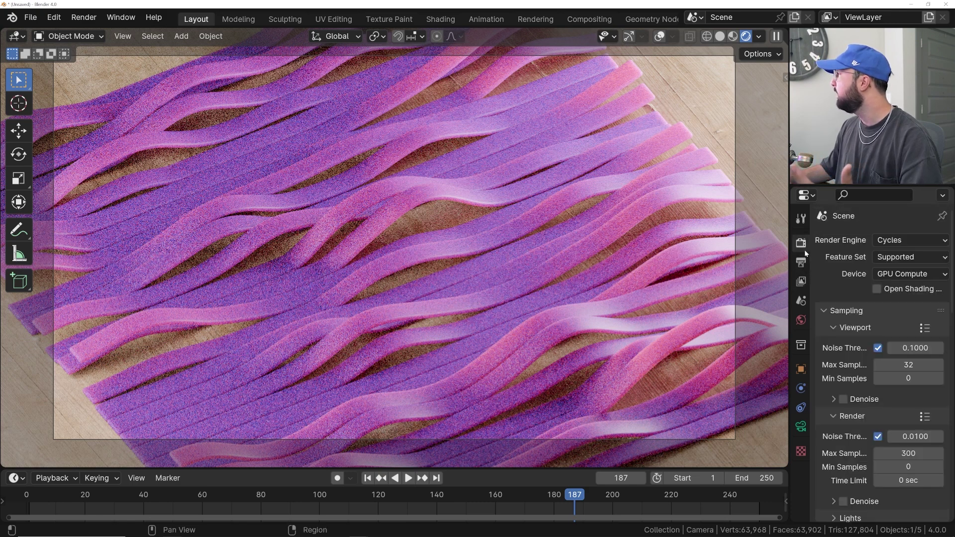
{"action": "left_click", "coordinate": [902, 453]}
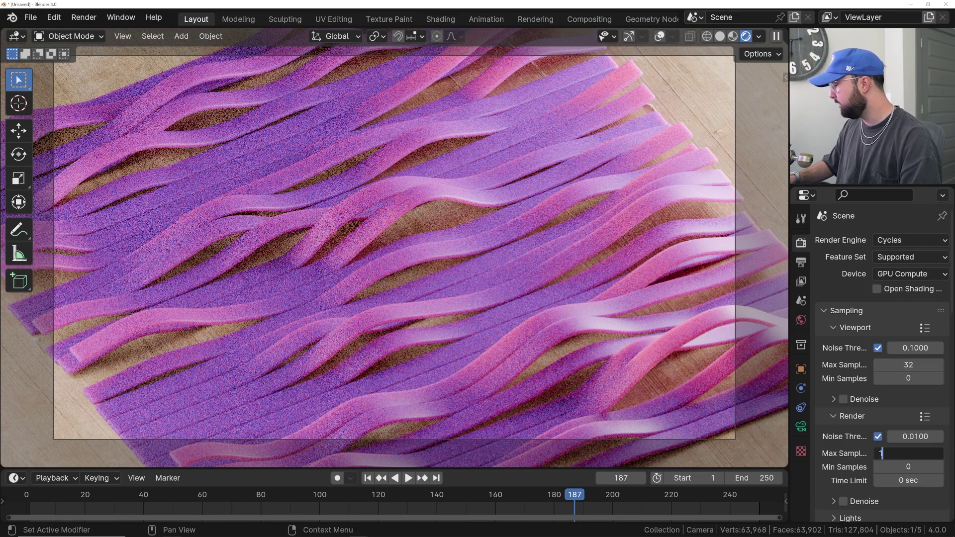
{"action": "type", "text": "1"}
{"action": "key", "text": "Return"}
{"action": "left_click", "coordinate": [800, 281]}
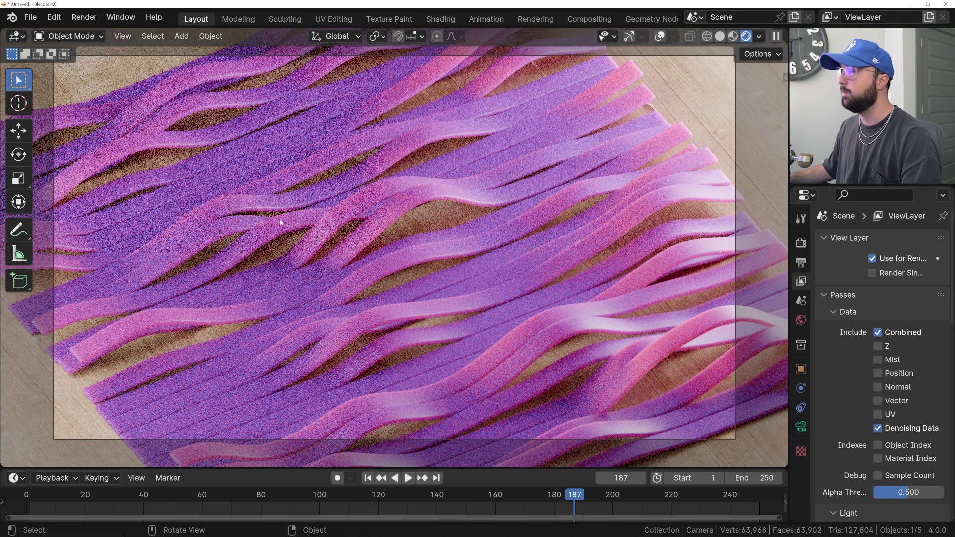
Enable compositing nodes and add a Viewer node connected to the Render Layers Image output
{"action": "left_click", "coordinate": [602, 20]}
{"action": "left_click", "coordinate": [154, 38]}
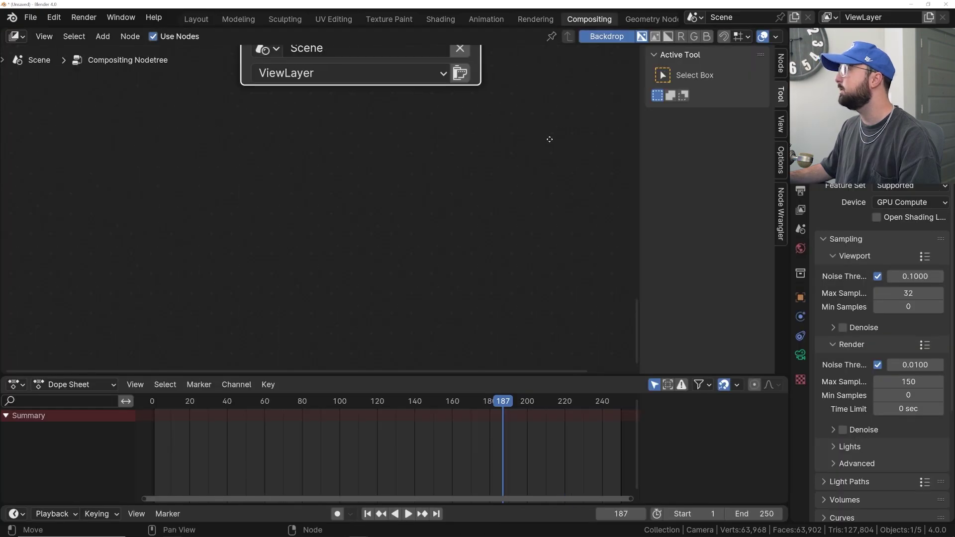
{"action": "key", "text": "shift+a"}
{"action": "left_click", "coordinate": [384, 224]}
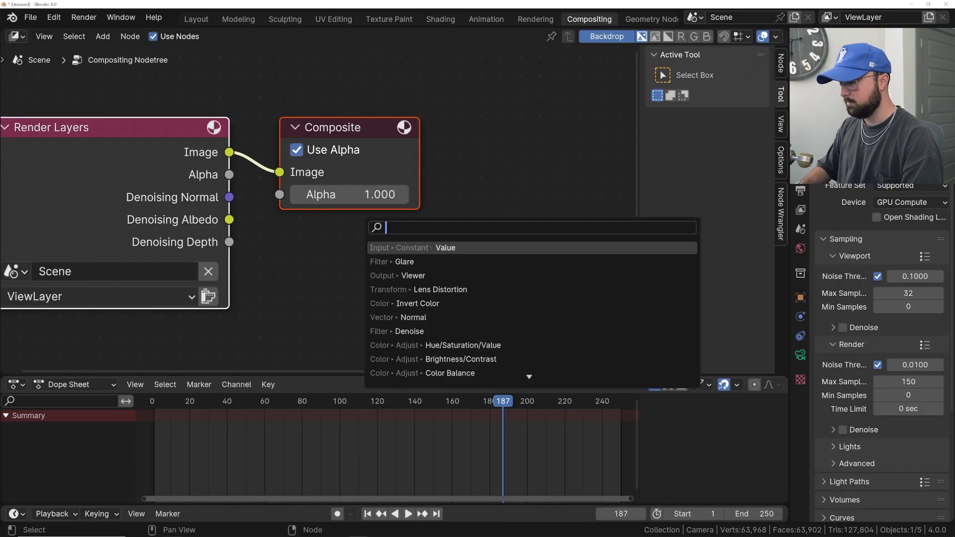
{"action": "type", "text": "vie"}
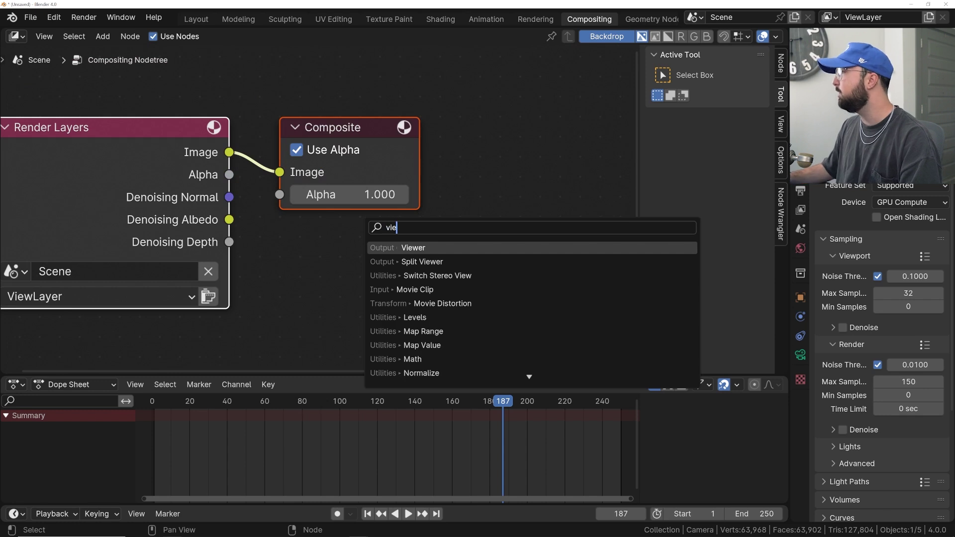
{"action": "key", "text": "Return"}
{"action": "left_click_drag", "start_coordinate": [230, 153], "coordinate": [301, 302]}
Add a reroute on the links to Composite and Viewer, and space the output nodes away from Render Layers
{"action": "right_click_drag", "start_coordinate": [250, 134], "coordinate": [241, 174], "text": "shift"}
{"action": "middle_click_drag", "start_coordinate": [242, 172], "coordinate": [586, 170]}
{"action": "left_click_drag", "start_coordinate": [481, 144], "coordinate": [2, 147]}
{"action": "key", "text": "Home"}
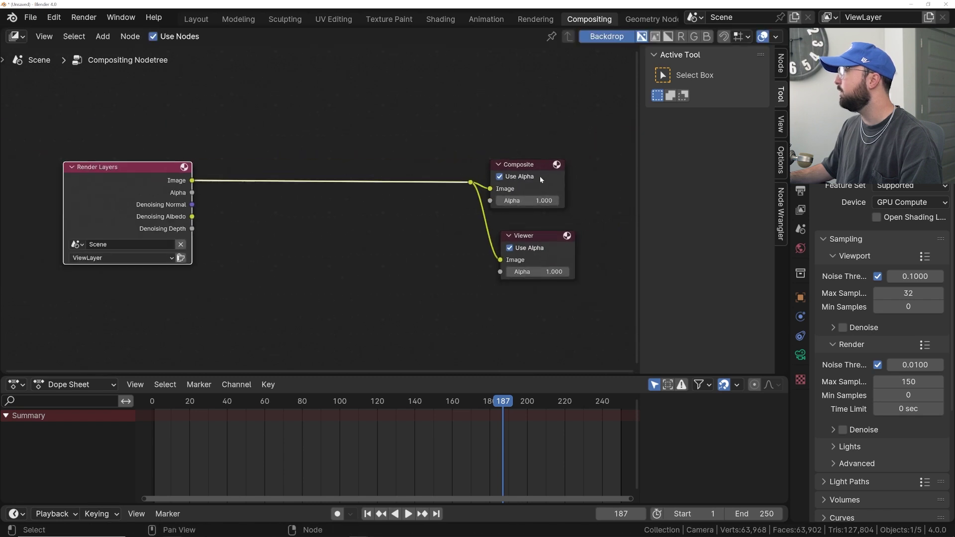
{"action": "left_click_drag", "start_coordinate": [525, 163], "coordinate": [548, 156]}
{"action": "left_click", "coordinate": [522, 170]}
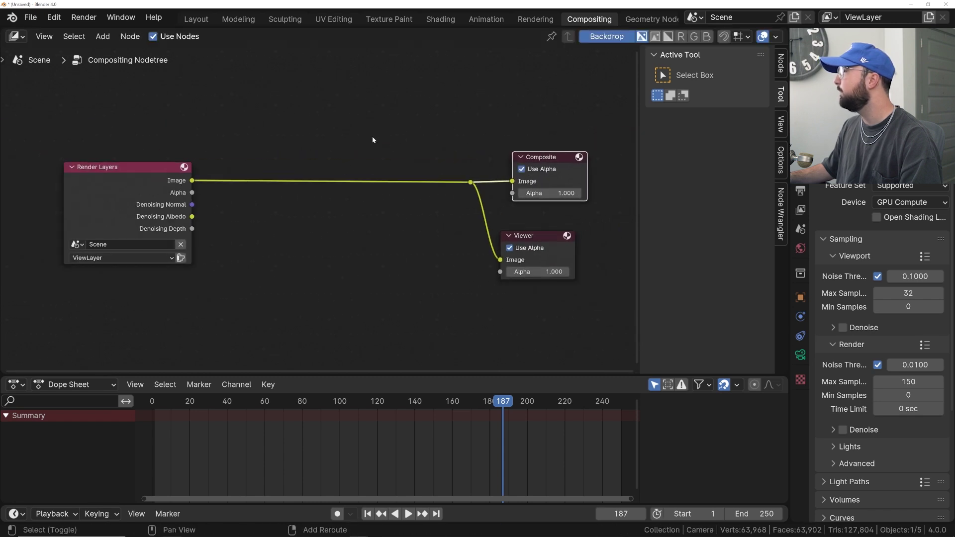
Insert a Denoise node after Render Layers and connect Denoising Normal and Denoising Albedo to its Normal and Albedo inputs
{"action": "key", "text": "shift+a"}
{"action": "left_click", "coordinate": [373, 141]}
{"action": "type", "text": "de"}
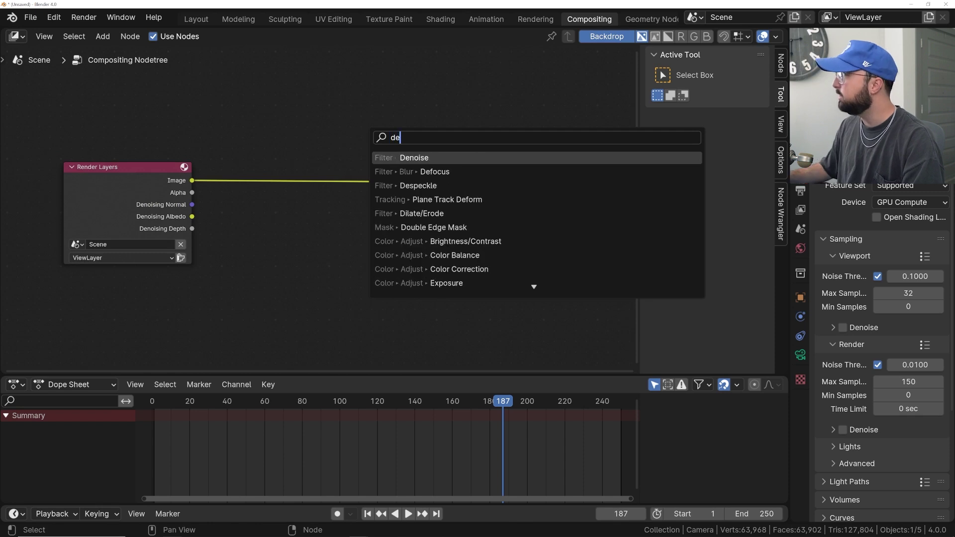
{"action": "key", "text": "Return"}
{"action": "left_click", "coordinate": [321, 203]}
{"action": "scroll", "coordinate": [321, 203], "scroll_direction": "up", "scroll_amount": 2}
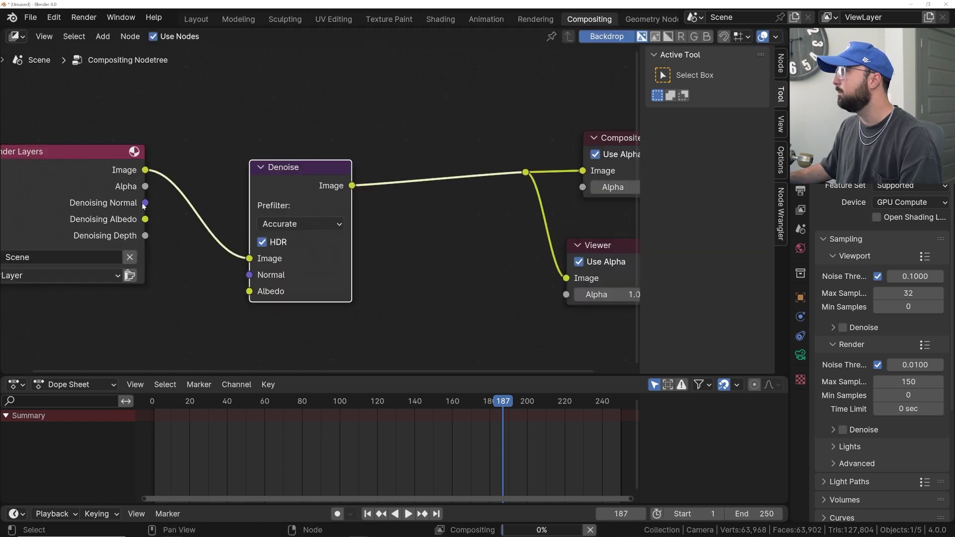
{"action": "left_click_drag", "start_coordinate": [144, 203], "coordinate": [249, 275]}
{"action": "left_click_drag", "start_coordinate": [144, 219], "coordinate": [249, 291]}
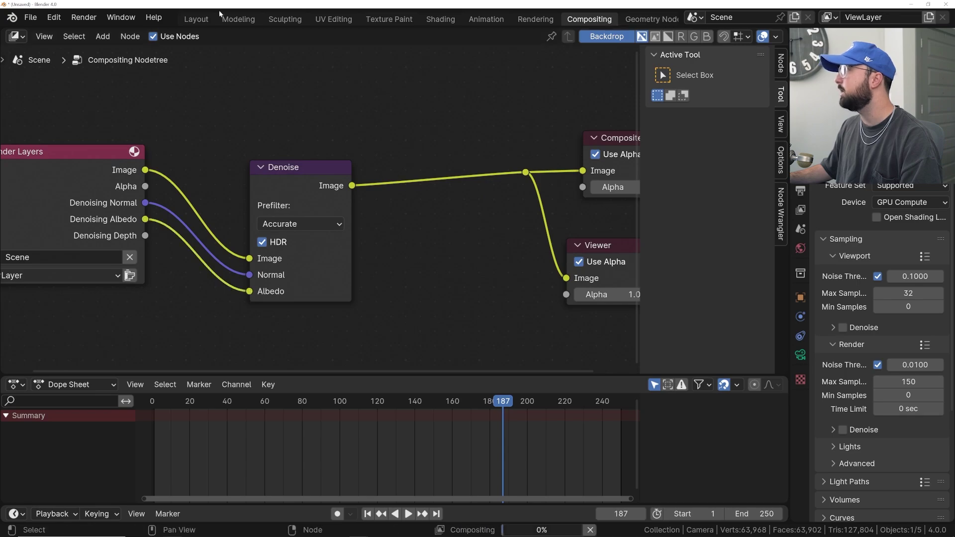
Render a still image of frame 186 through the camera
{"action": "left_click", "coordinate": [193, 20]}
{"action": "key", "text": "Left"}
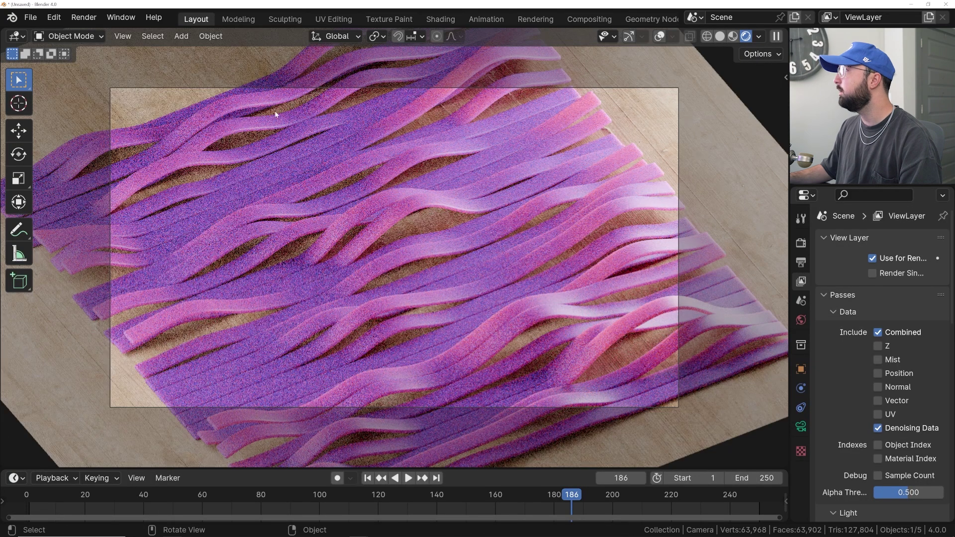
{"action": "left_click", "coordinate": [85, 17]}
{"action": "left_click", "coordinate": [117, 29]}
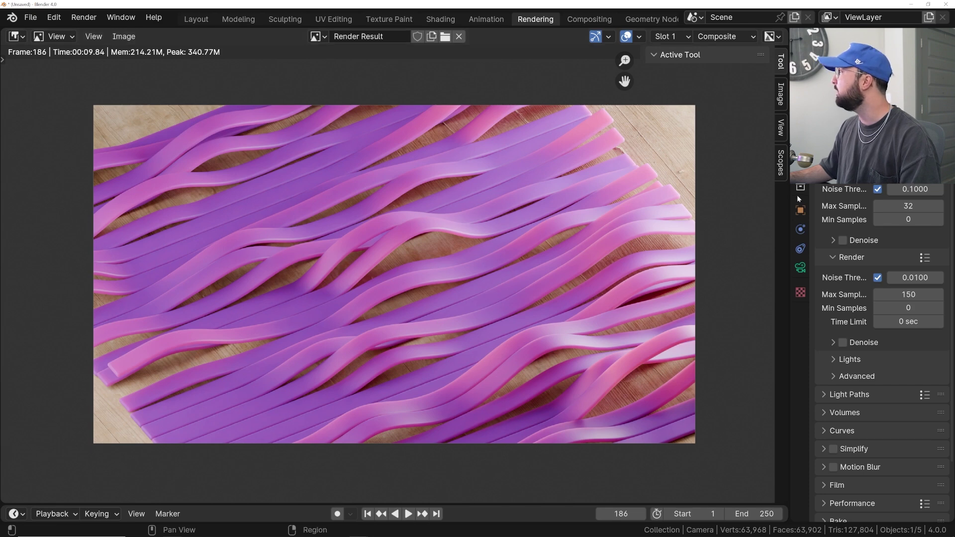
Set the output to FFmpeg Video in an MPEG-4 container with Perceptually Lossless output quality
{"action": "left_click", "coordinate": [800, 107]}
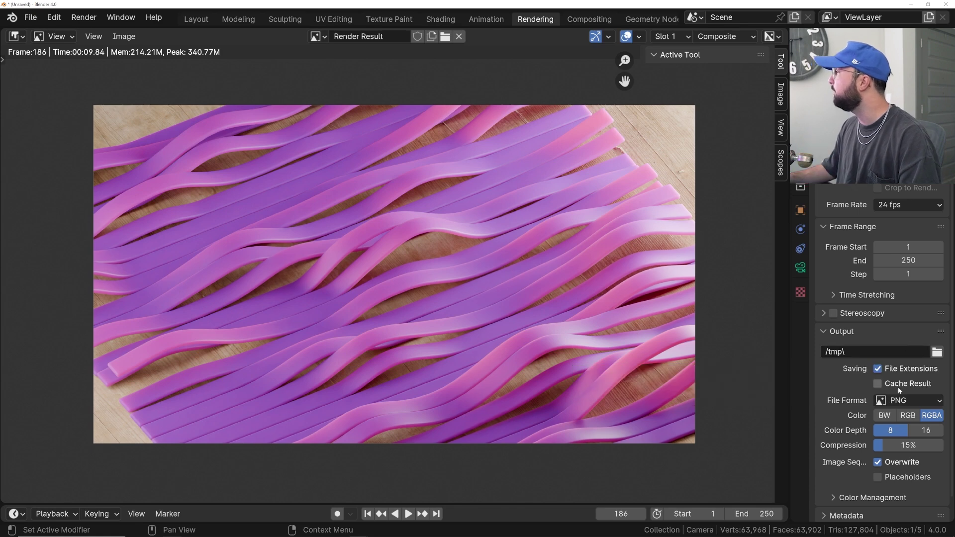
{"action": "left_click", "coordinate": [900, 402]}
{"action": "left_click", "coordinate": [909, 327]}
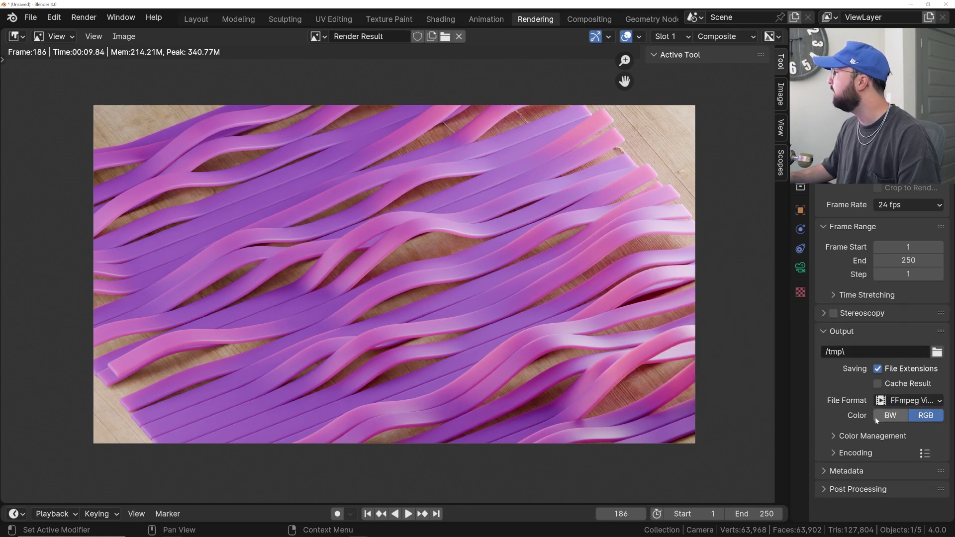
{"action": "left_click", "coordinate": [850, 453]}
{"action": "left_click", "coordinate": [901, 473]}
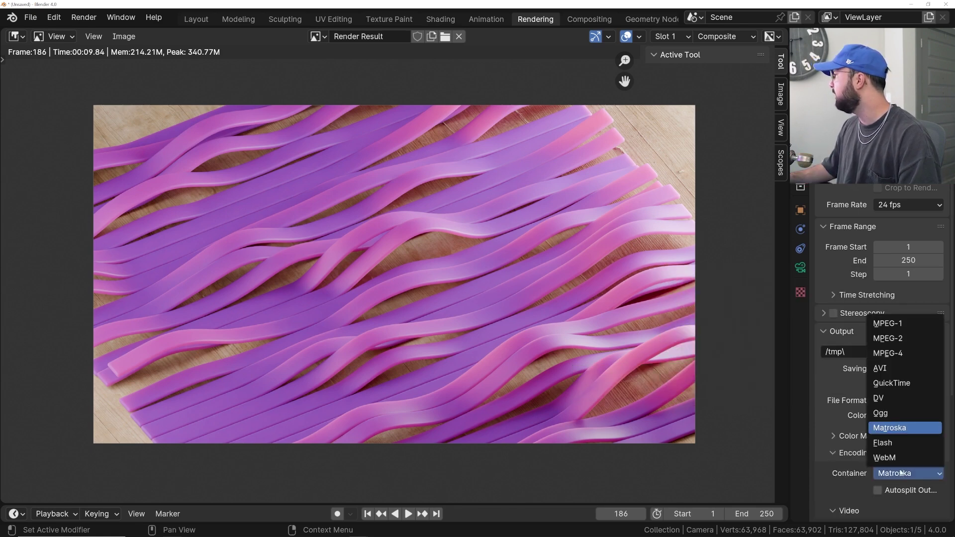
{"action": "left_click", "coordinate": [887, 353]}
{"action": "scroll", "coordinate": [899, 446], "scroll_direction": "down", "scroll_amount": 5}
{"action": "left_click", "coordinate": [899, 446]}
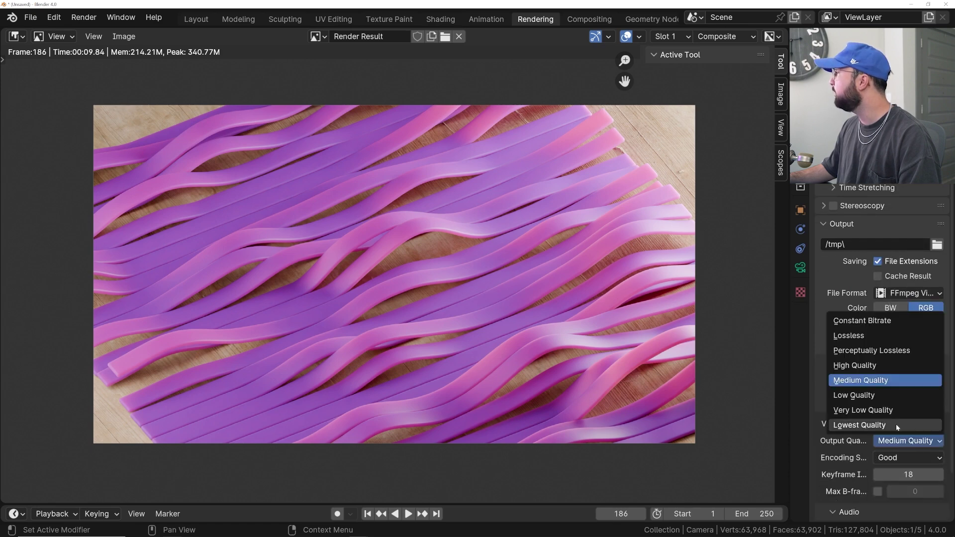
{"action": "left_click", "coordinate": [879, 348]}
Render the full animation
{"action": "left_click", "coordinate": [96, 19]}
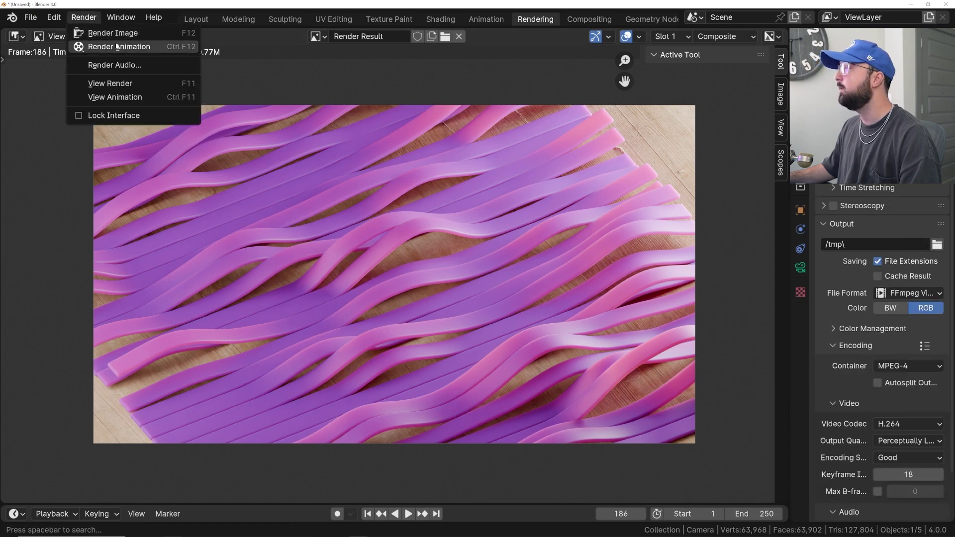